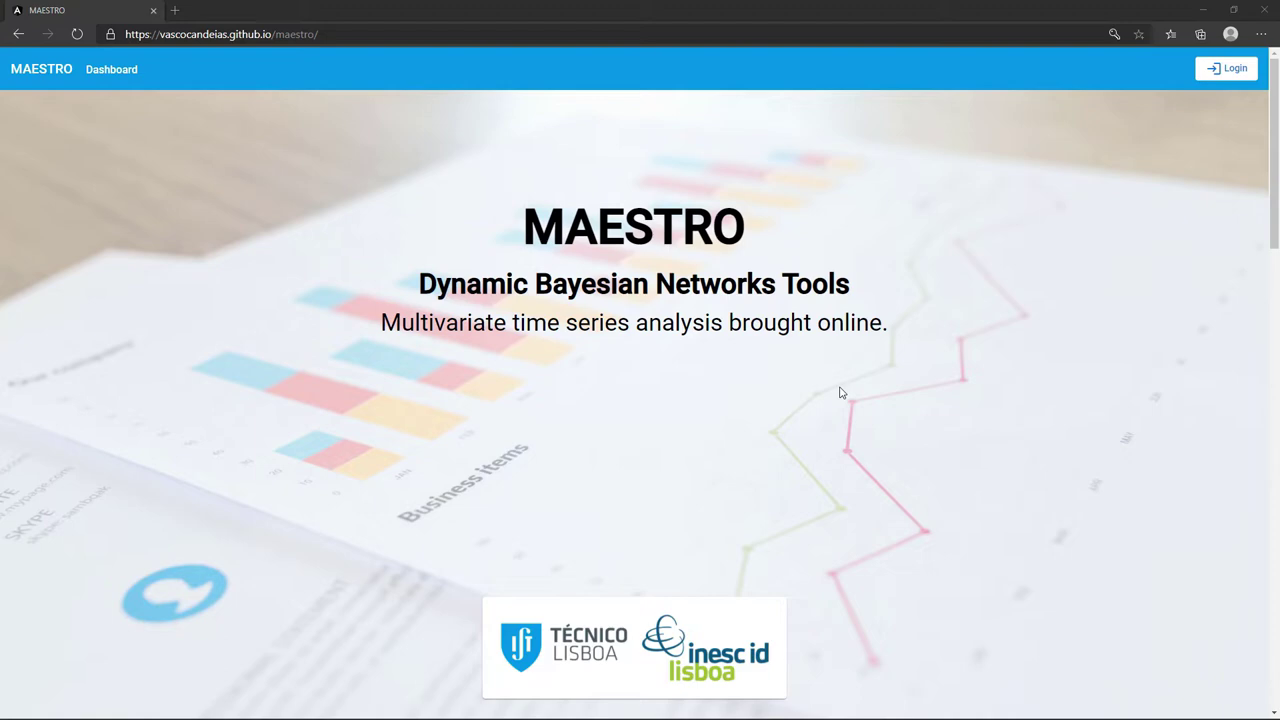
- Read through the MAESTRO landing page and sign in to the account with the pre-filled credentials
scroll(840, 393, "down", 3)
scroll(840, 393, "down", 3)
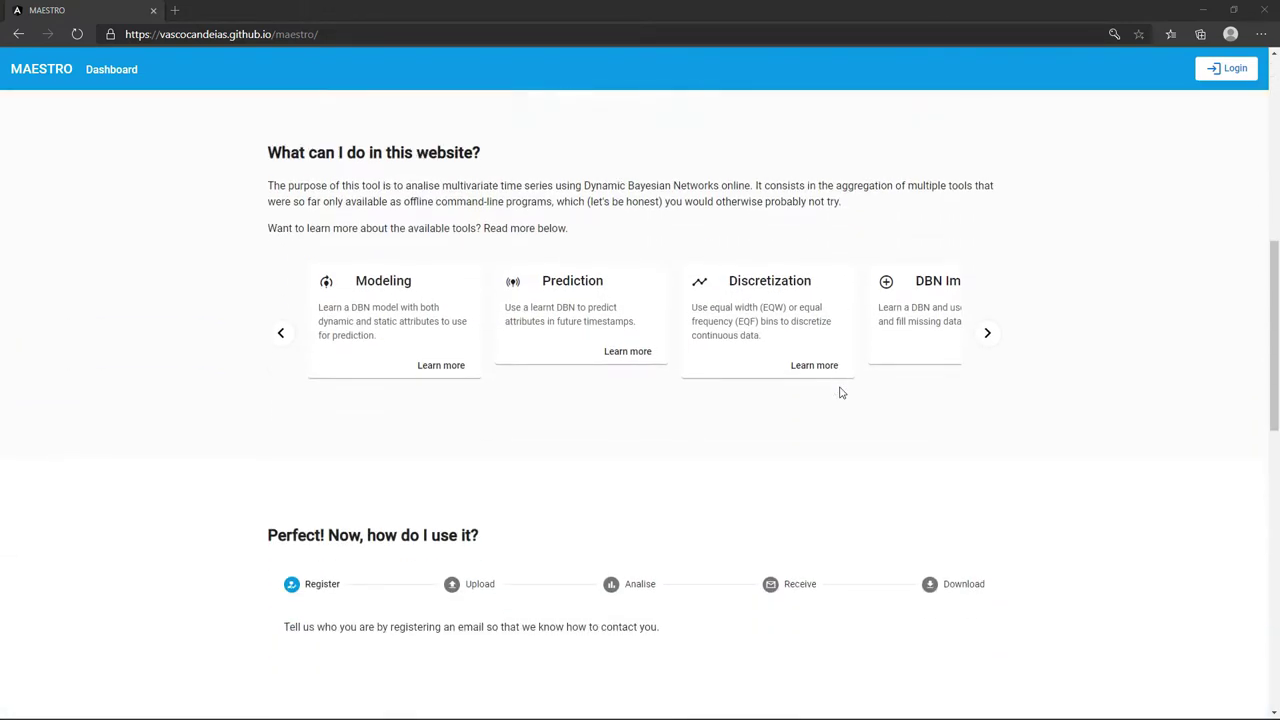
scroll(840, 393, "down", 3)
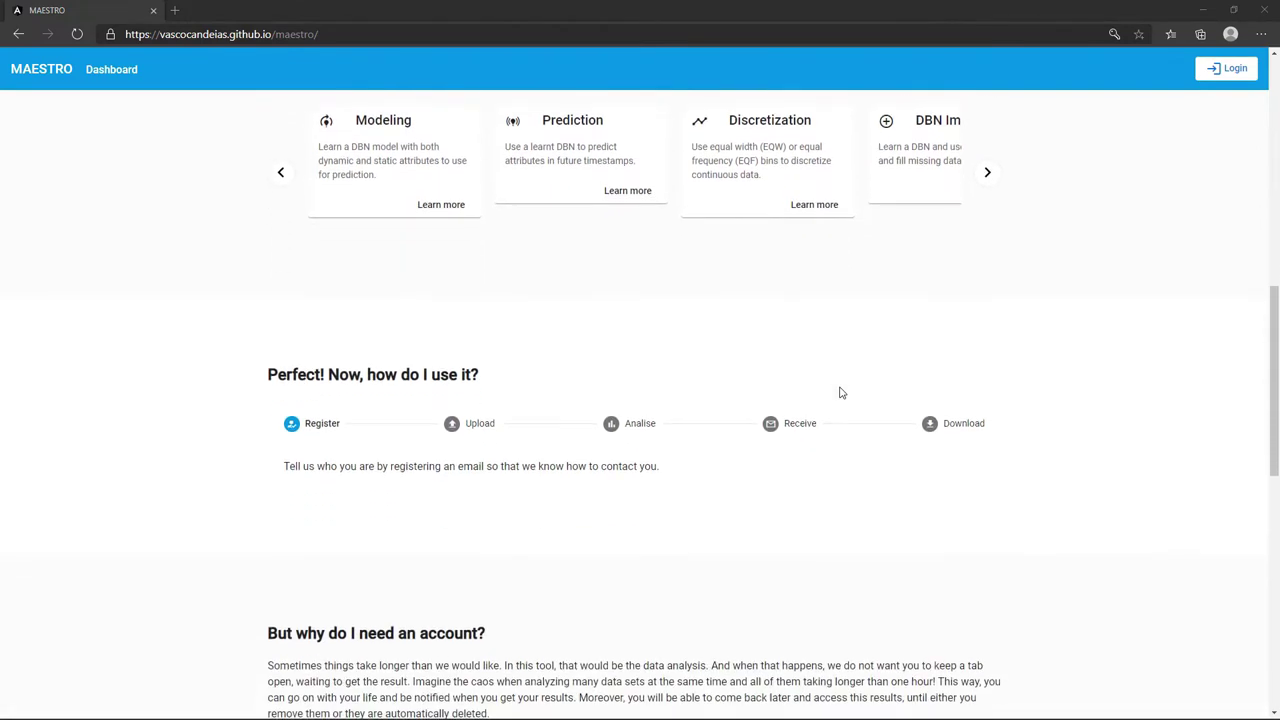
scroll(841, 383, "down", 6)
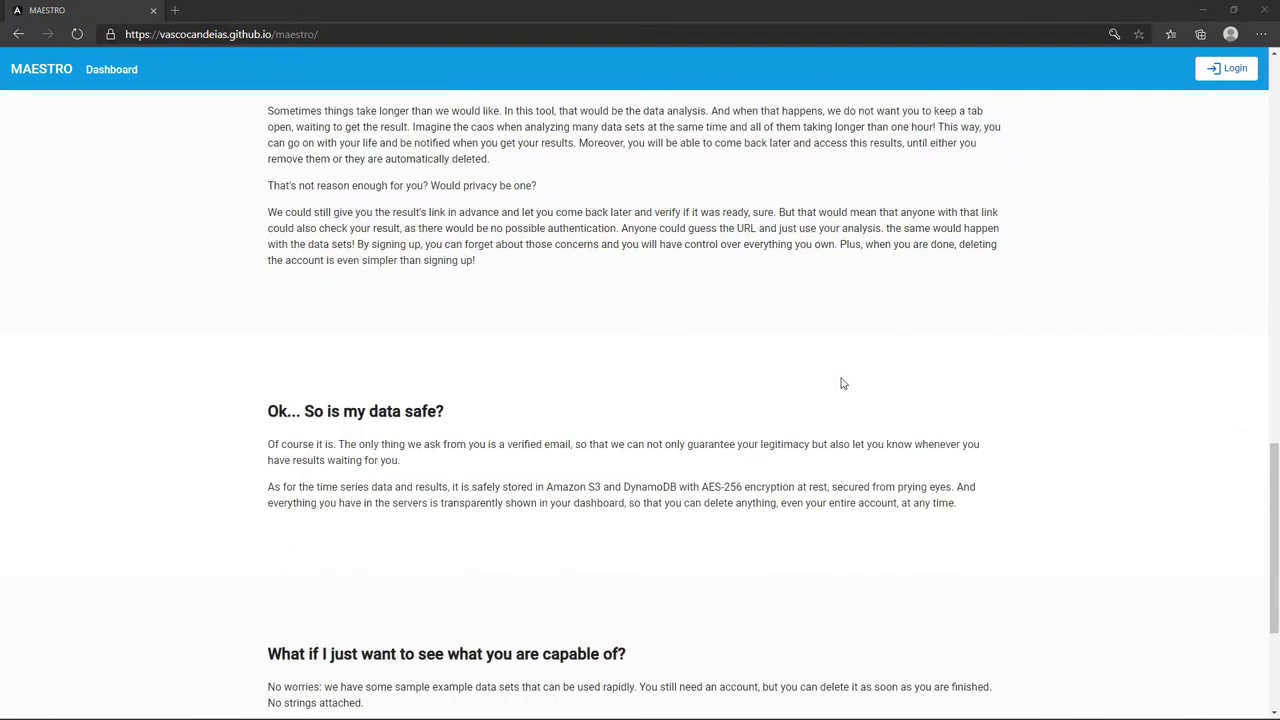
scroll(841, 383, "down", 3)
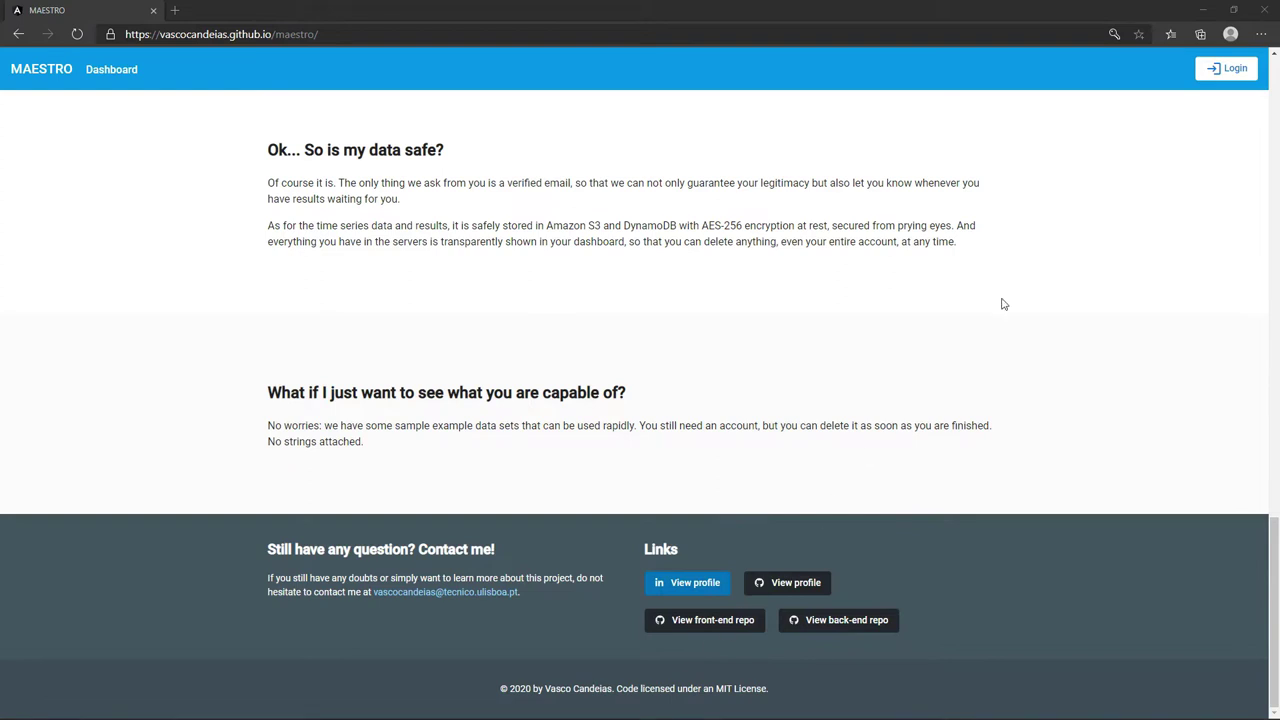
left_click(1243, 70)
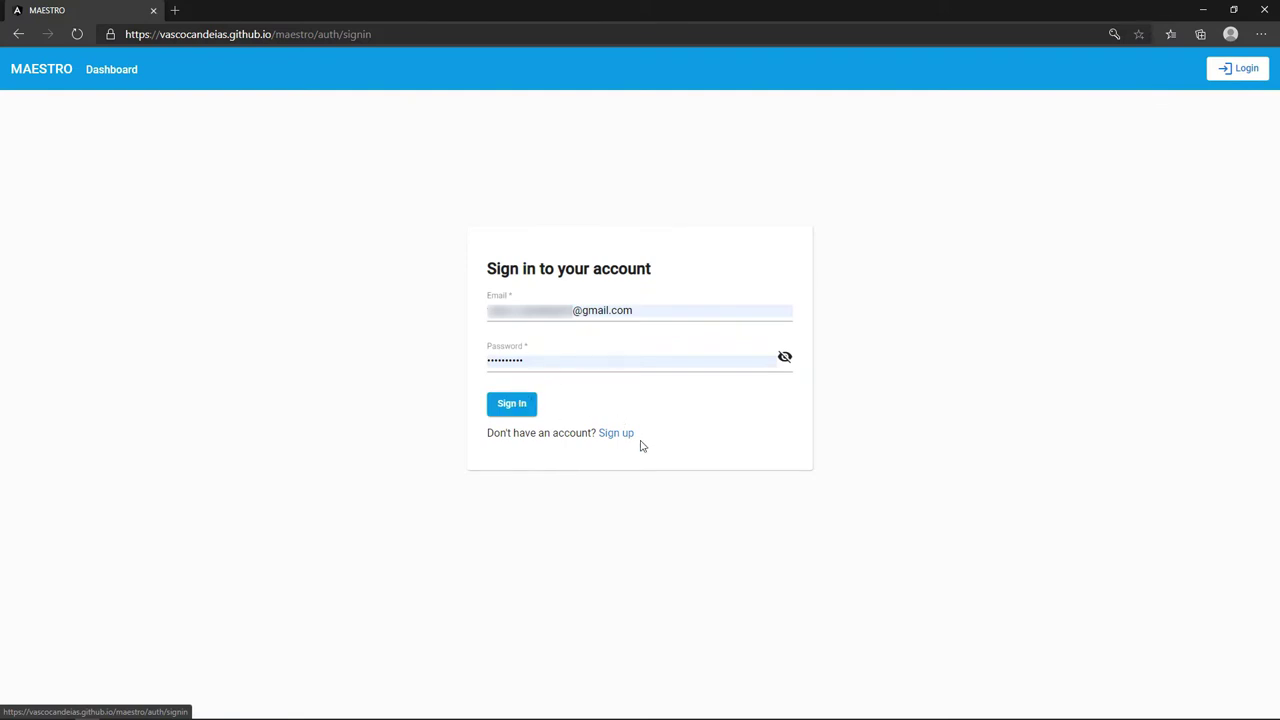
left_click(511, 404)
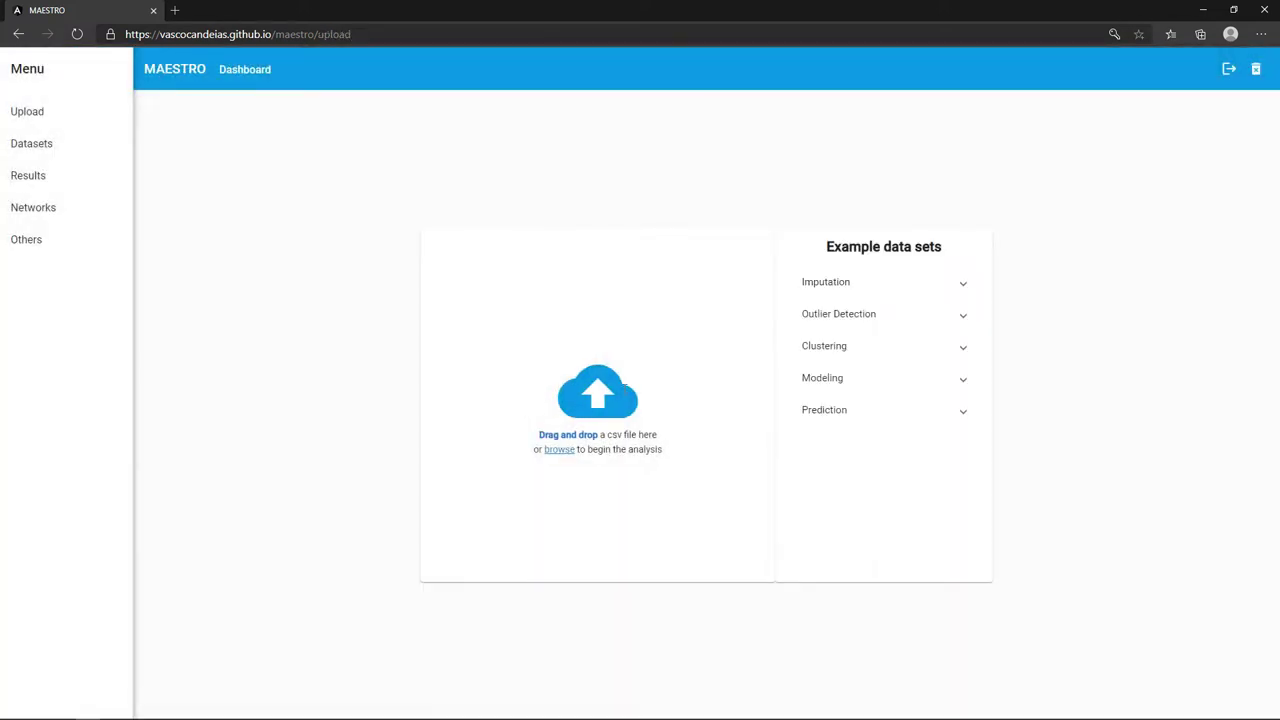
- Look through the example data sets for Imputation, Outlier Detection, Clustering, Modeling and Prediction
left_click(866, 282)
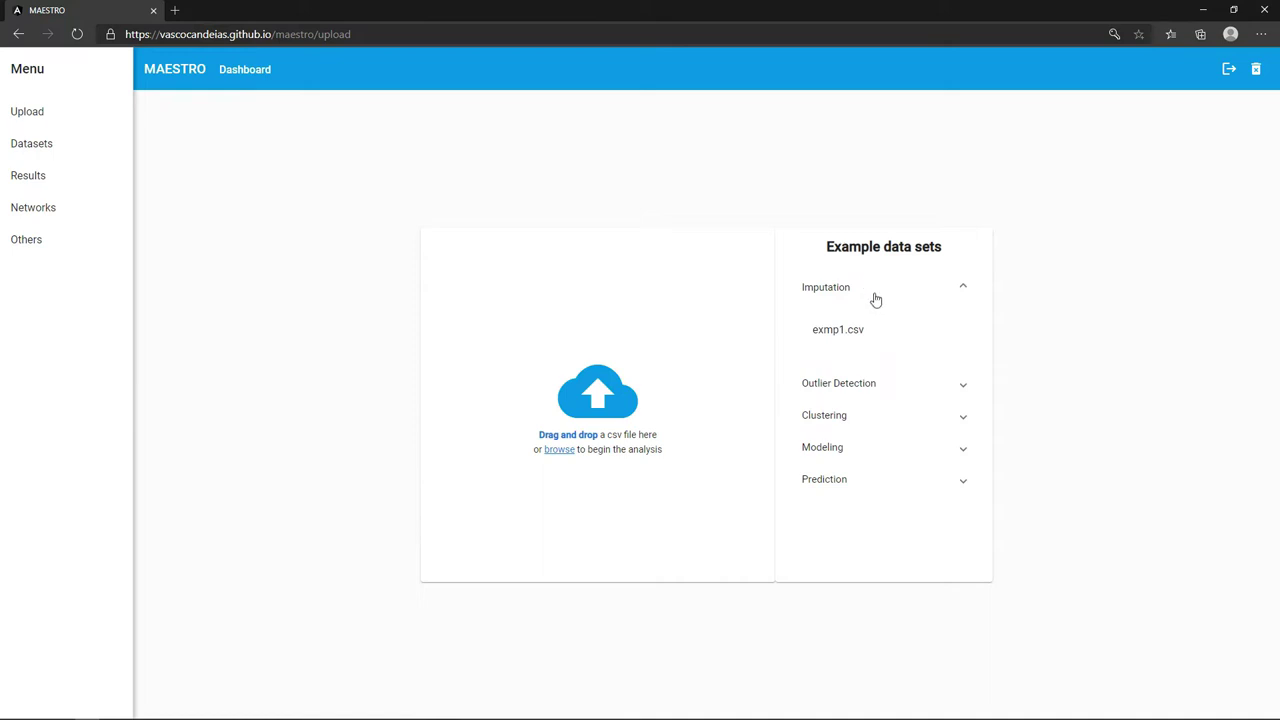
left_click(866, 377)
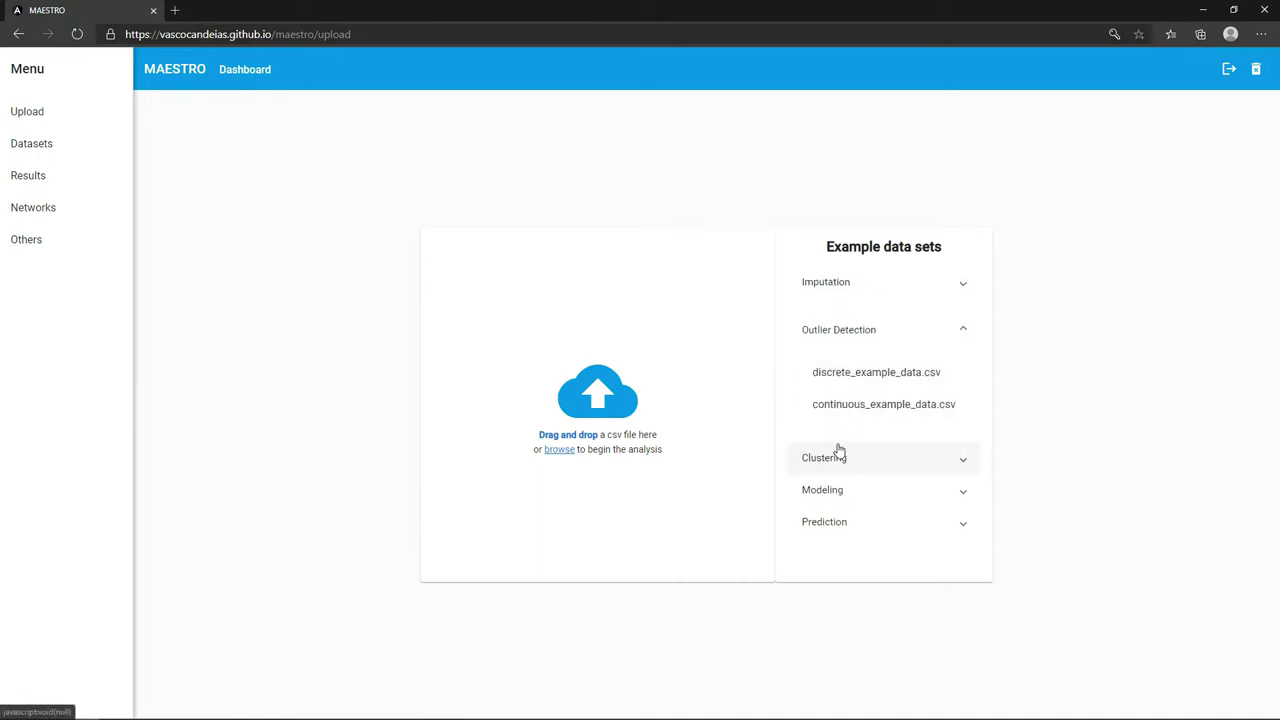
left_click(840, 456)
left_click(840, 460)
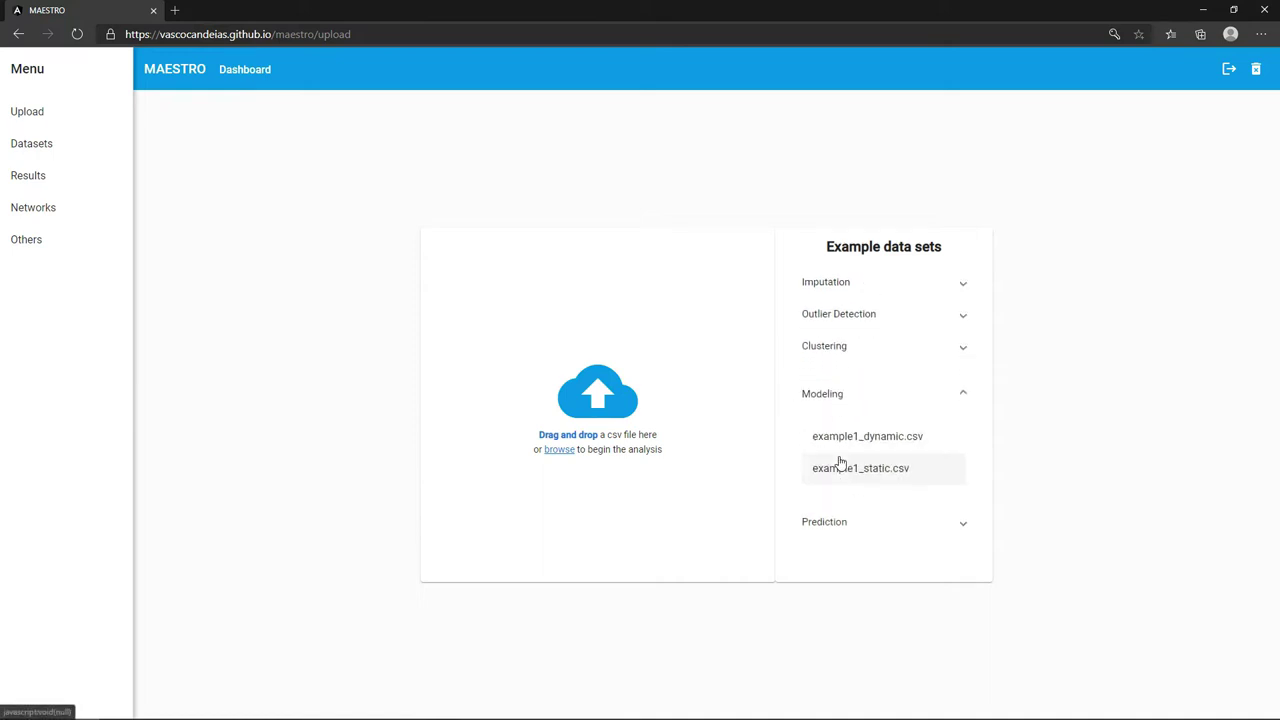
left_click(834, 521)
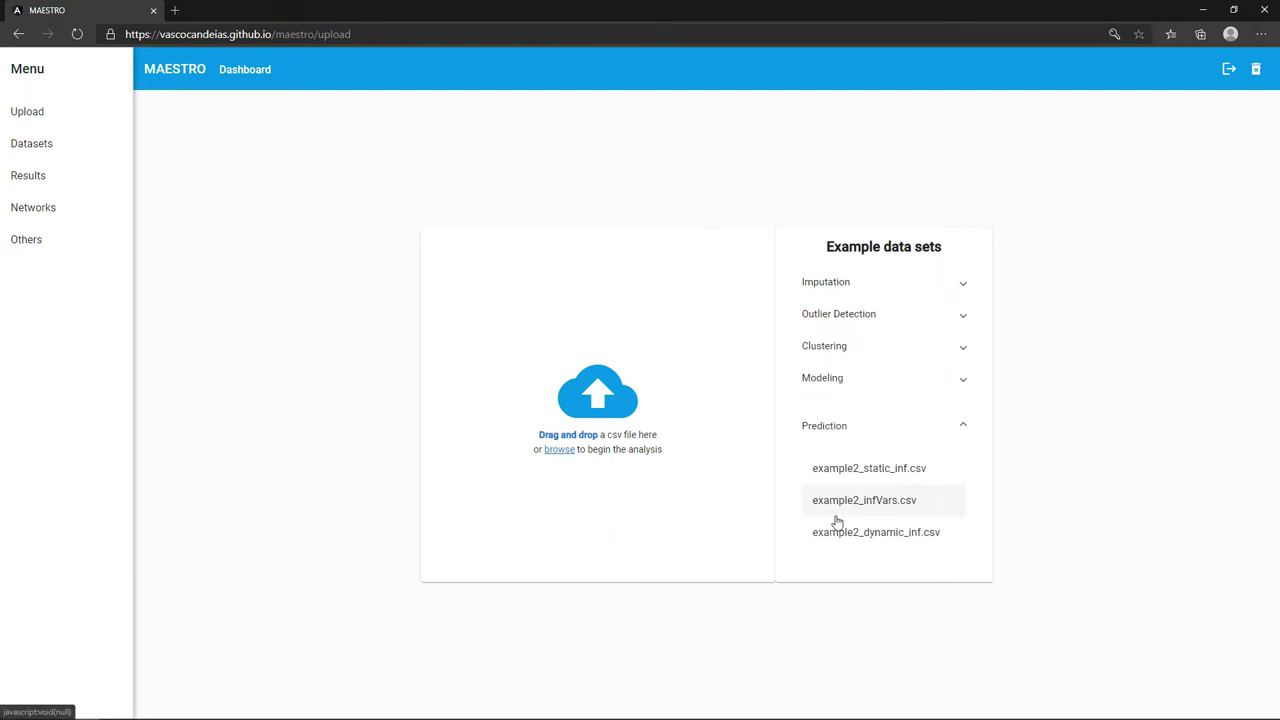
- Download the Outlier Detection example discrete_example_data.csv, open it and examine the data row of subject 0
left_click(880, 330)
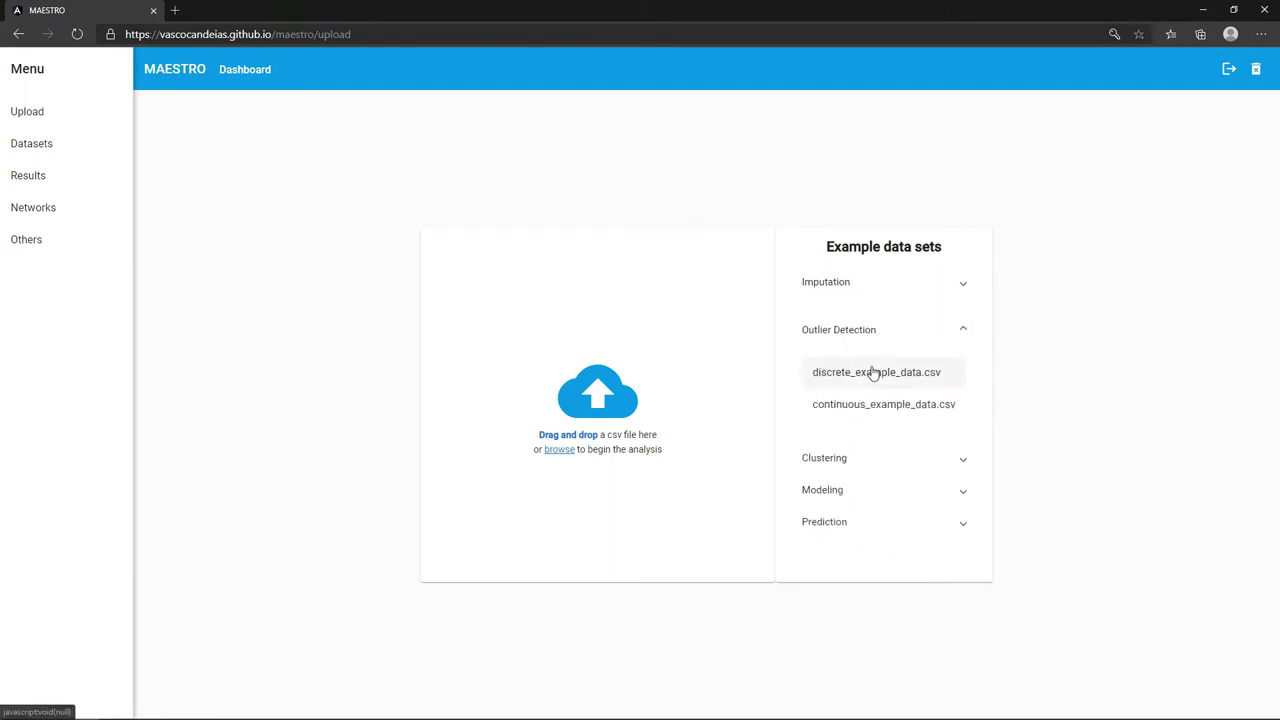
left_click(873, 372)
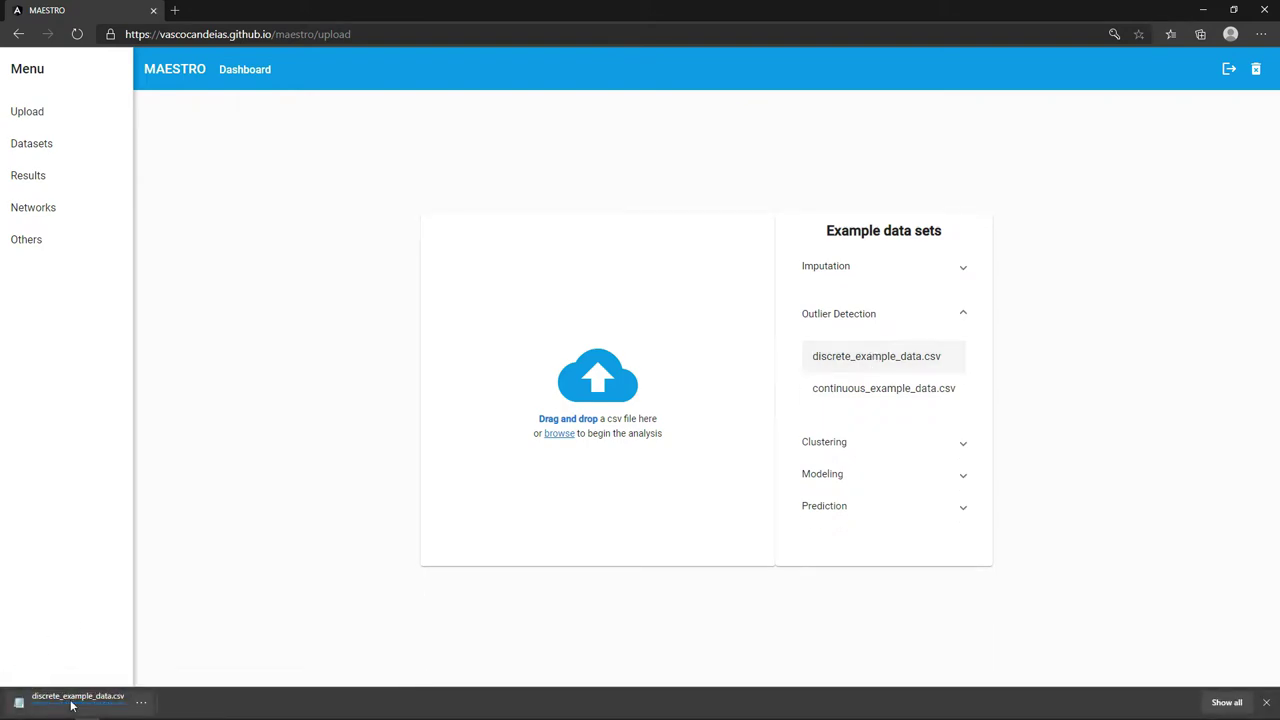
left_click(72, 702)
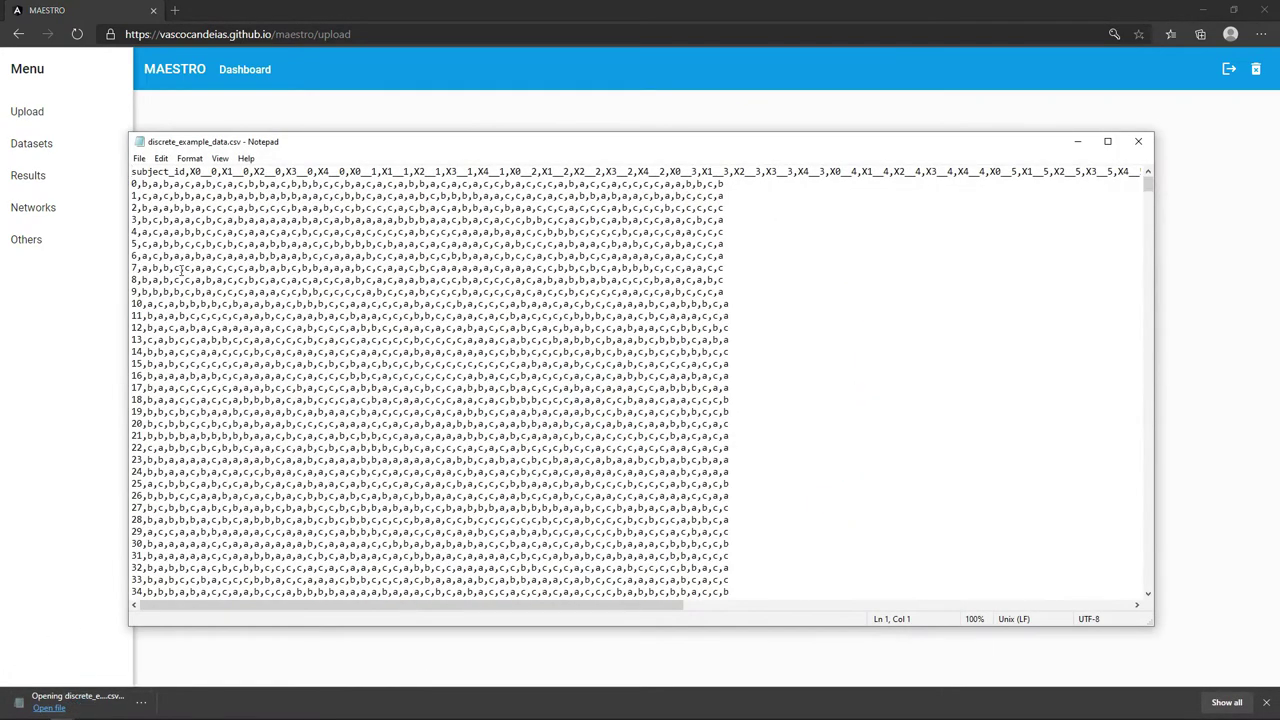
left_click_drag(133, 186, 722, 185)
left_click(728, 184)
left_click(1139, 141)
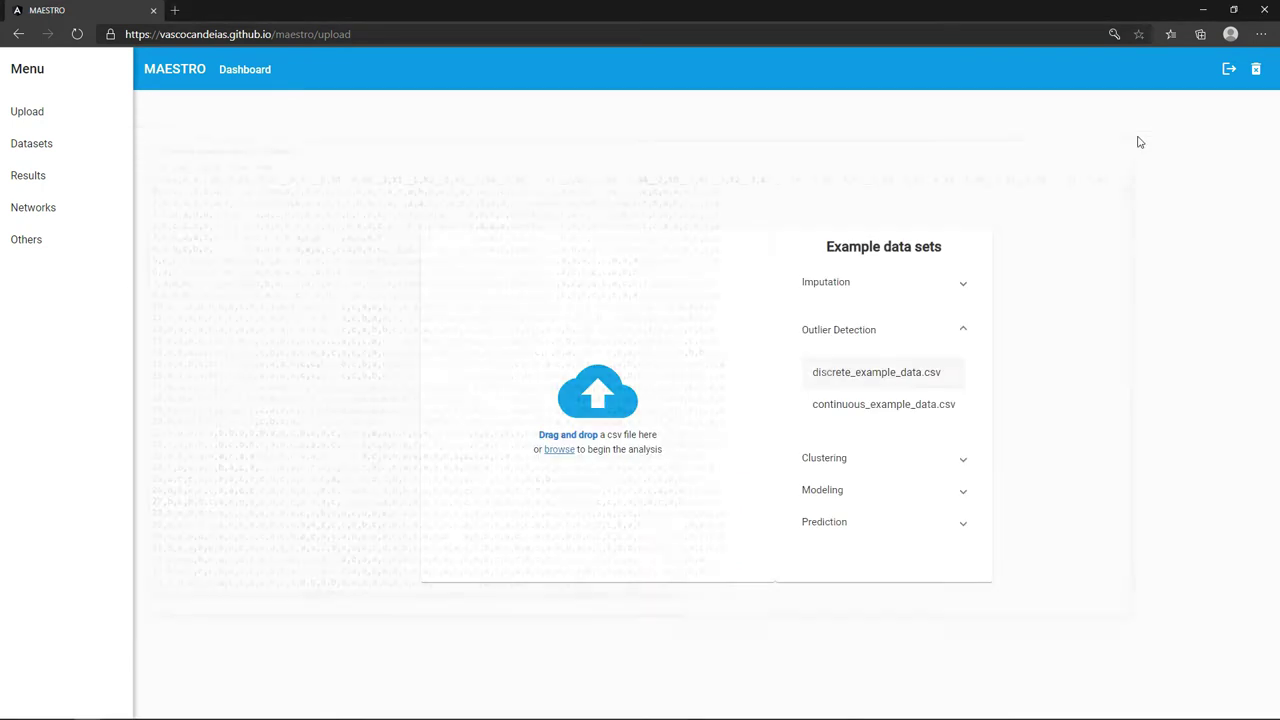
- Download the Imputation example exmp1.csv and drop the downloaded file into the data set upload area
left_click(884, 291)
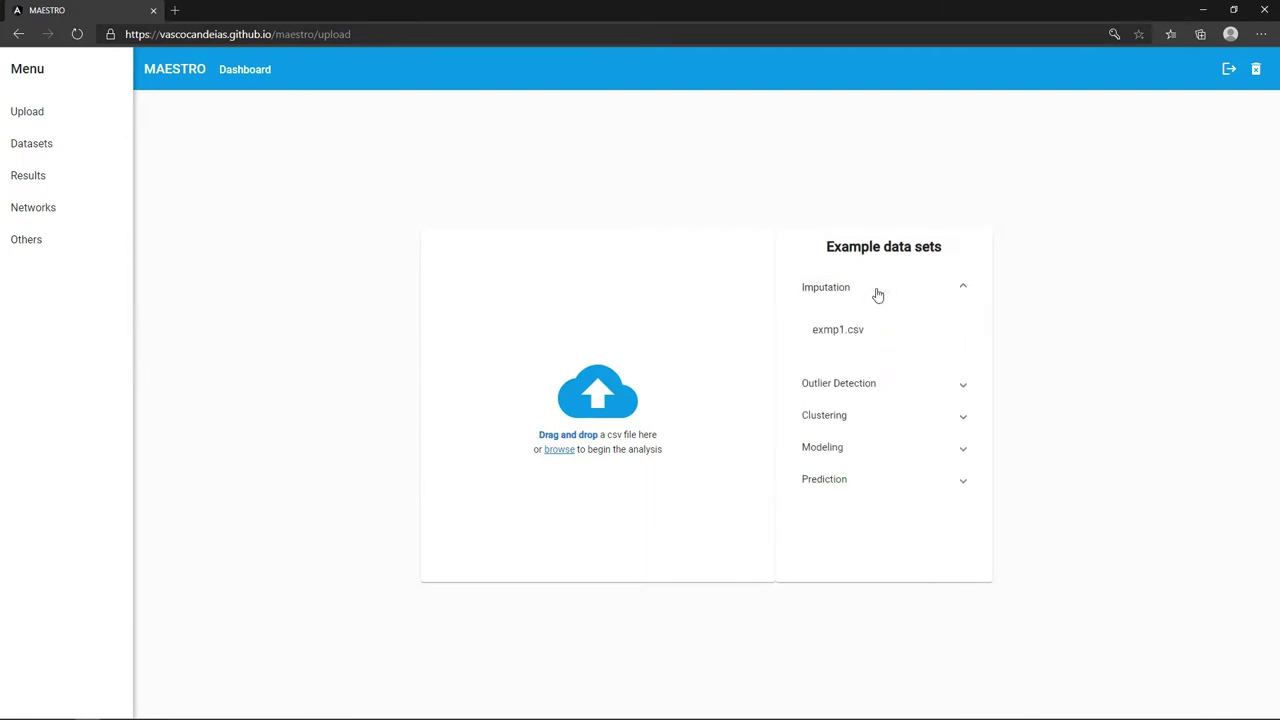
left_click(814, 336)
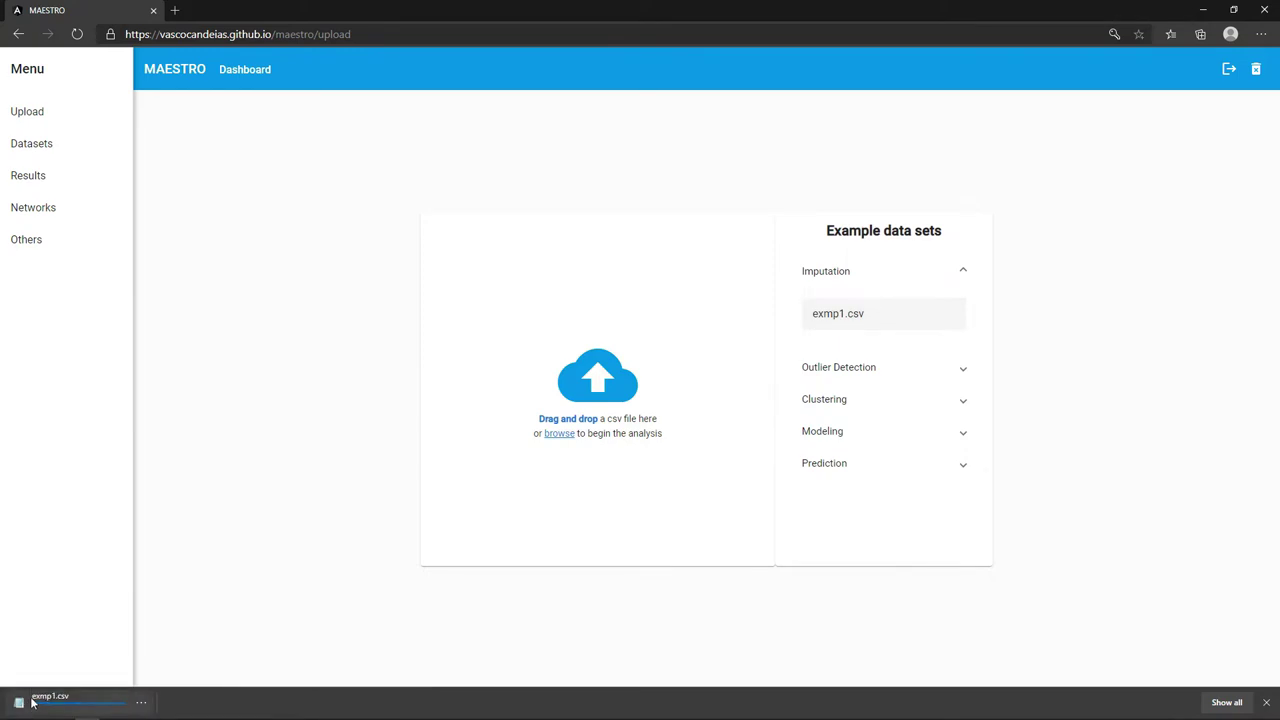
left_click_drag(50, 700, 540, 418)
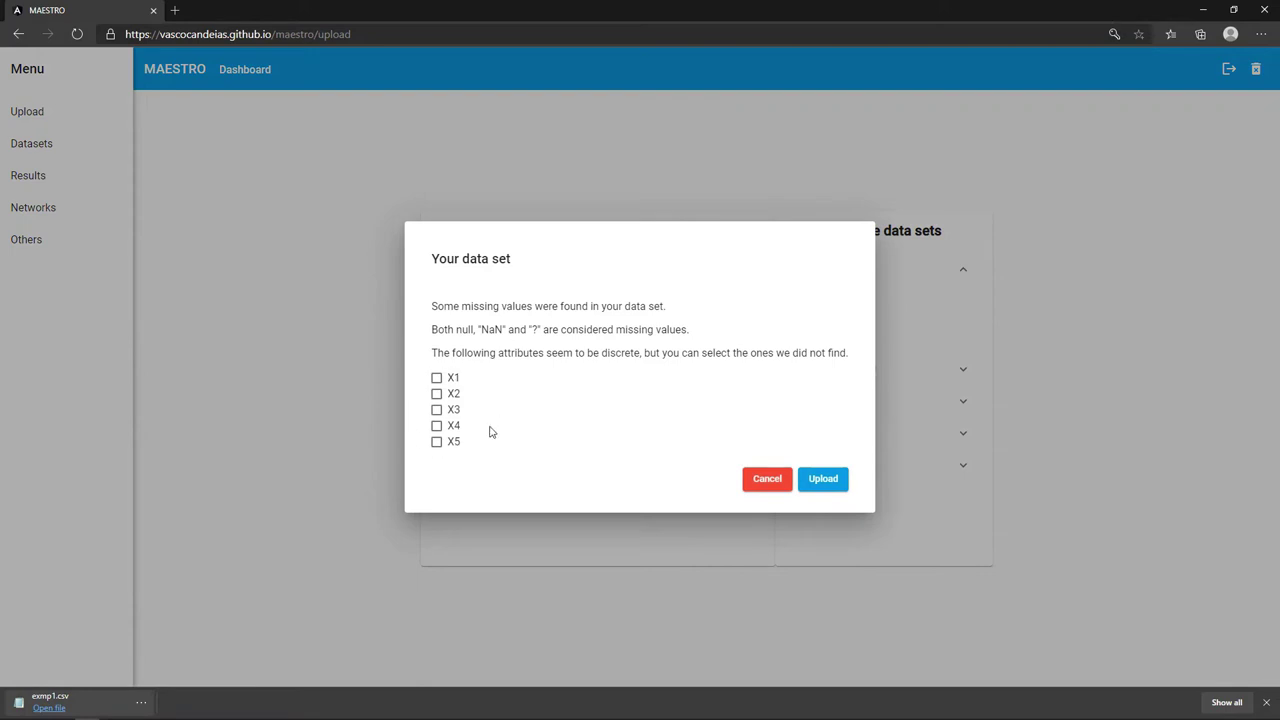
- Mark attributes X1 to X5 as discrete and upload the exmp1.csv data set
left_click(437, 378)
left_click(436, 394)
left_click(436, 410)
left_click(436, 426)
left_click(436, 442)
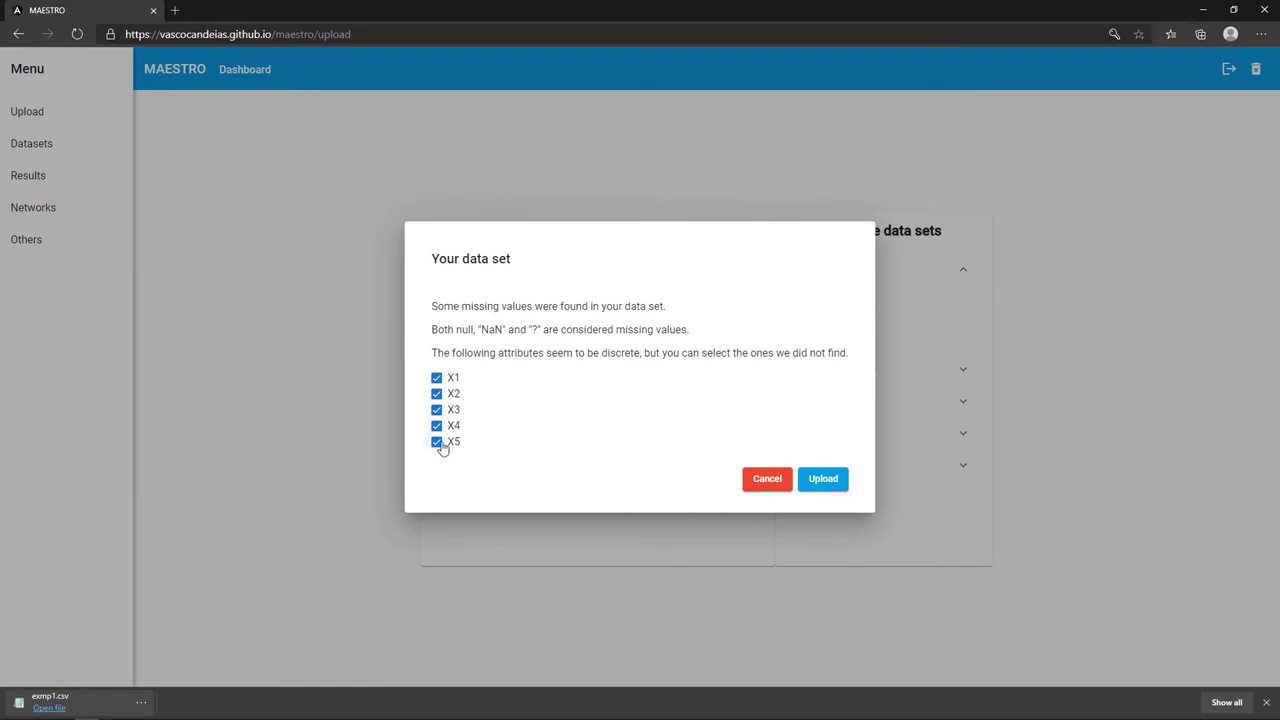
left_click(810, 480)
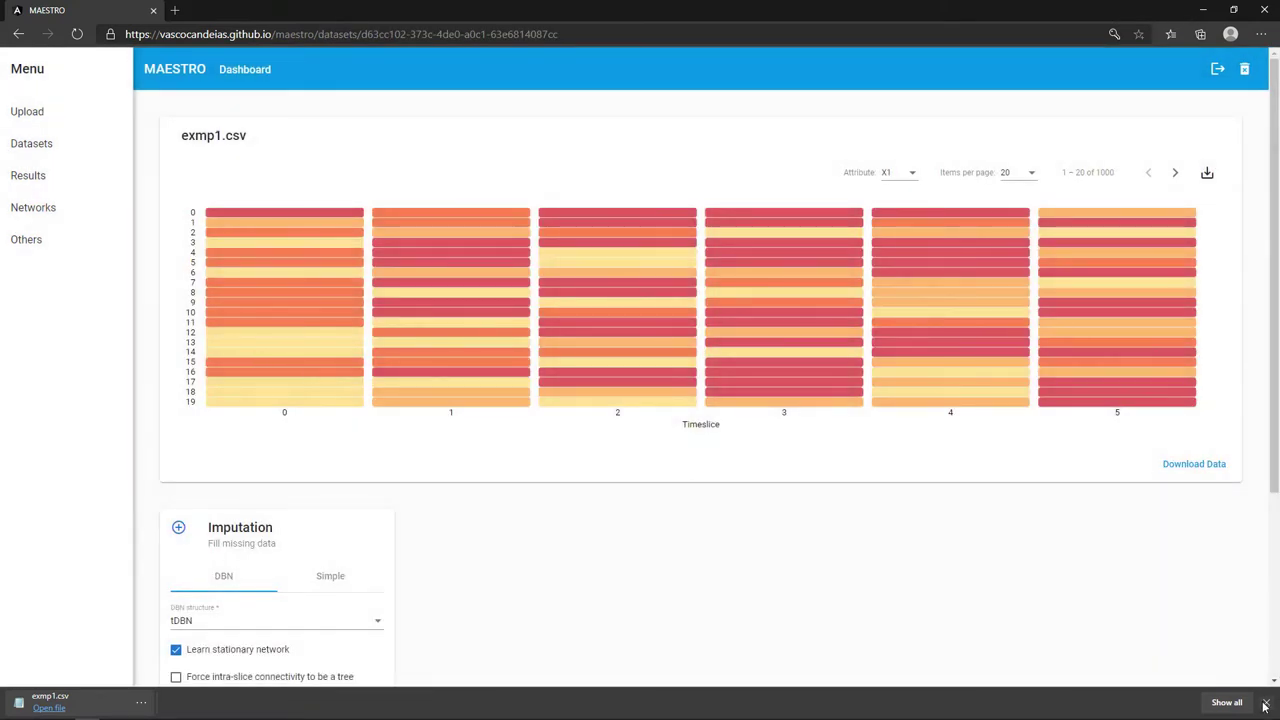
left_click(1265, 706)
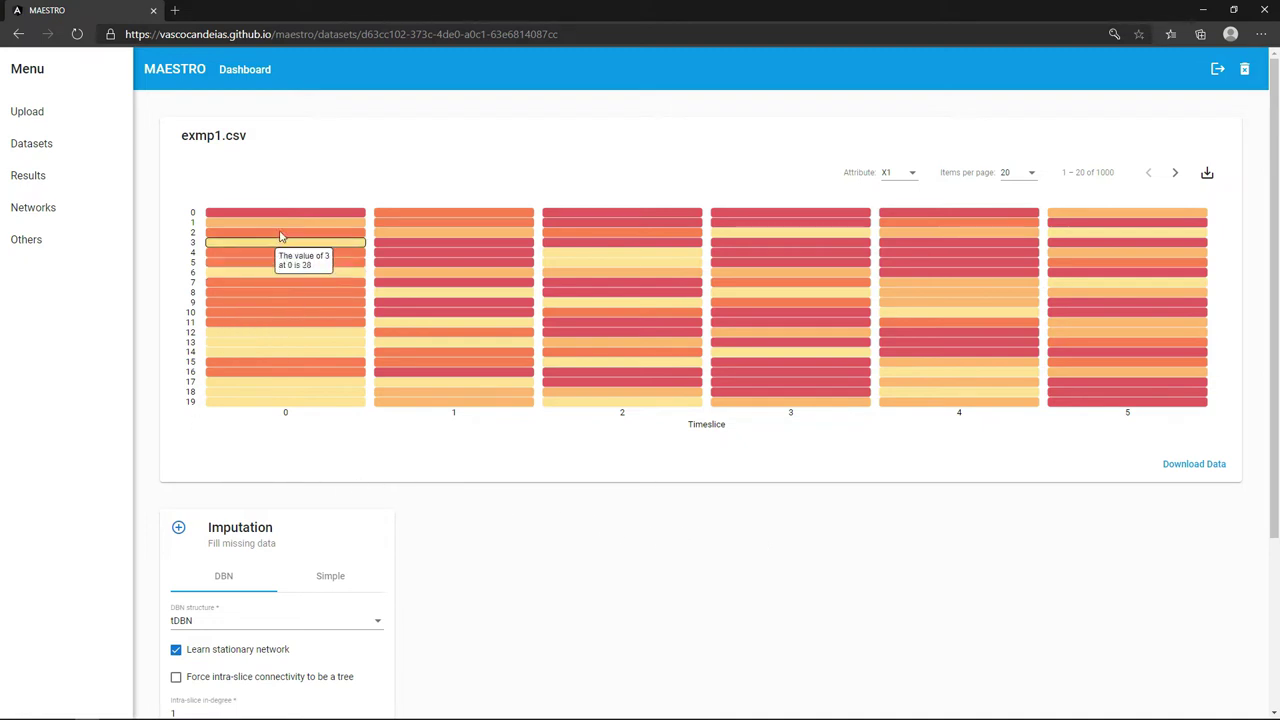
- Examine the exmp1.csv heatmap values, show attribute X3 and page forward to subjects 41 – 60
mouse_move(852, 220)
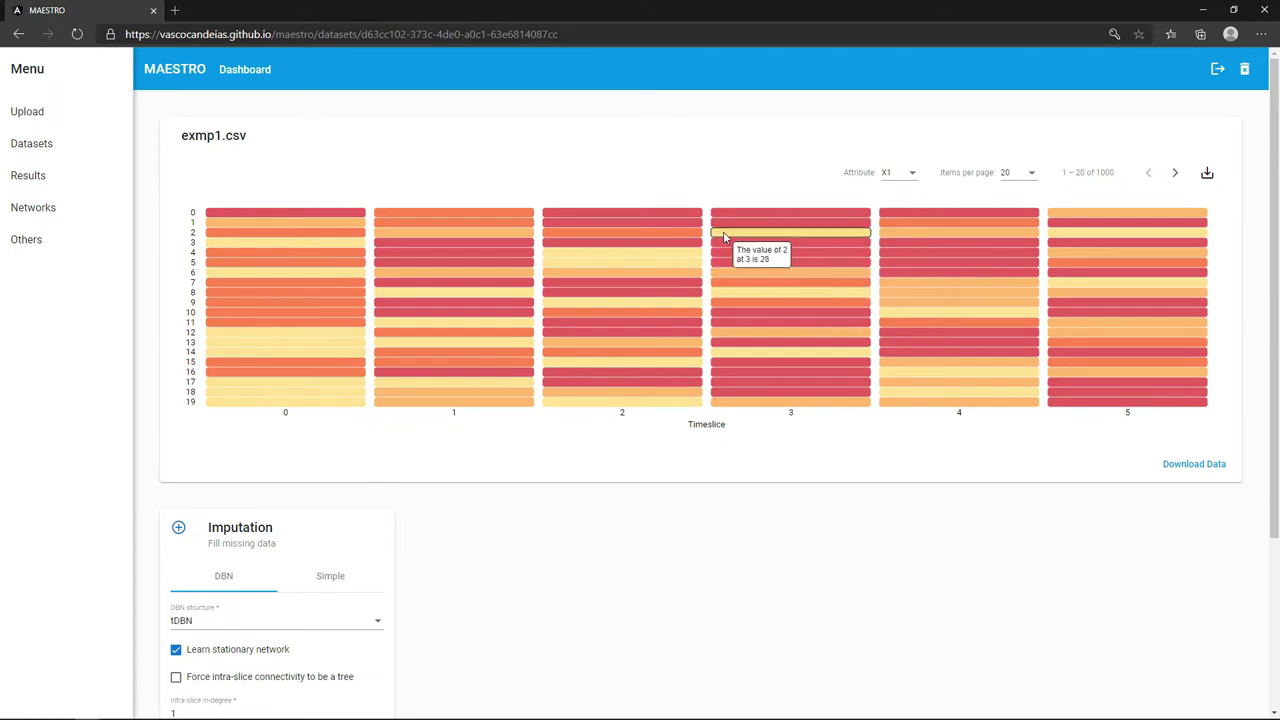
left_click(900, 172)
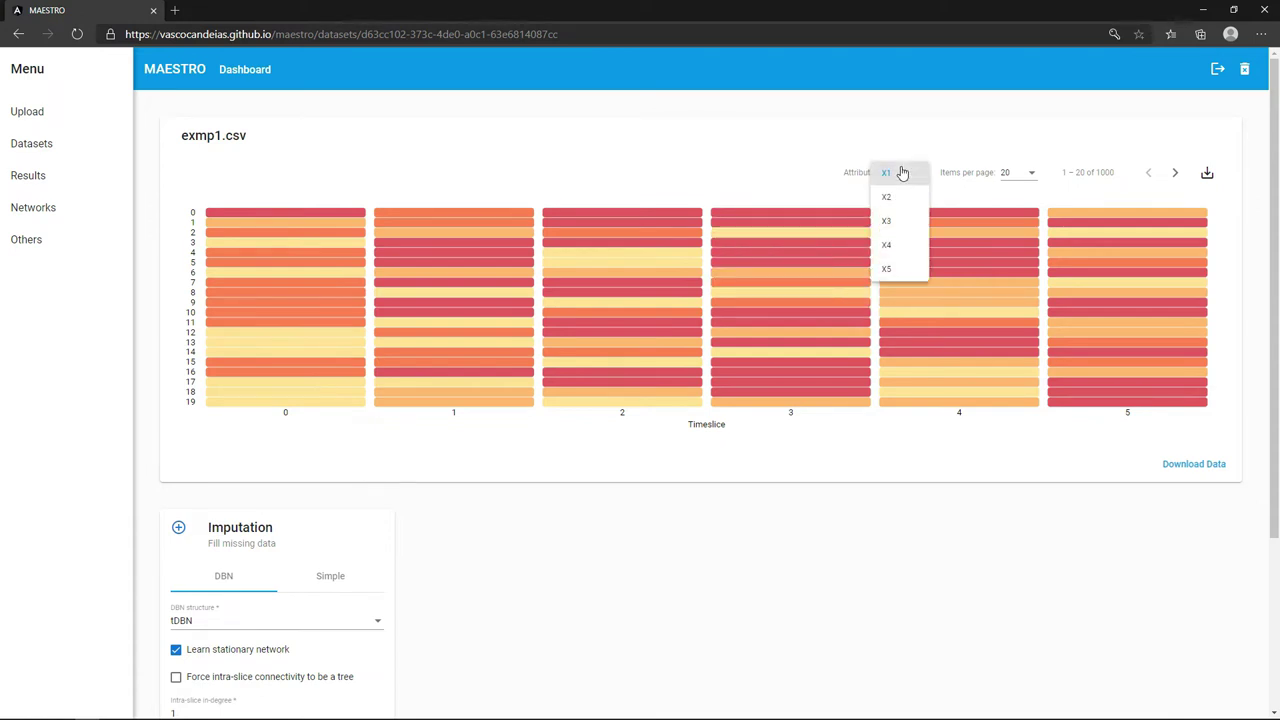
left_click(902, 222)
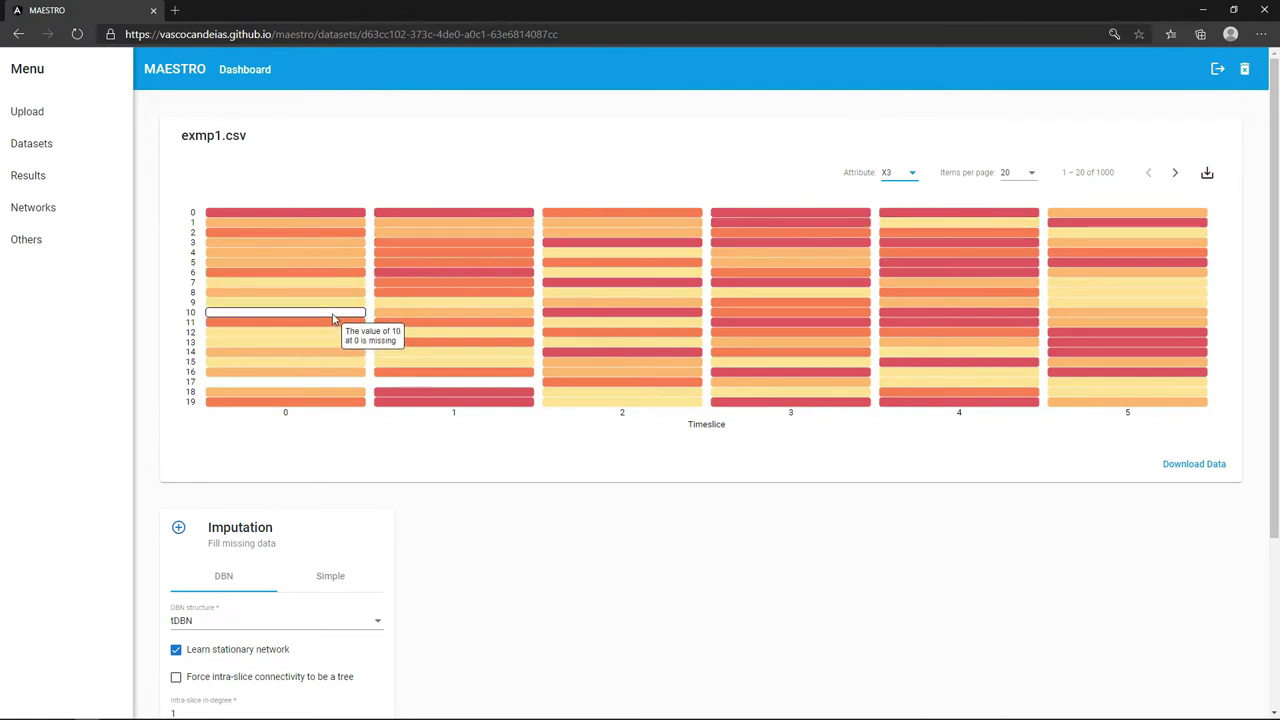
left_click(1177, 174)
left_click(1178, 175)
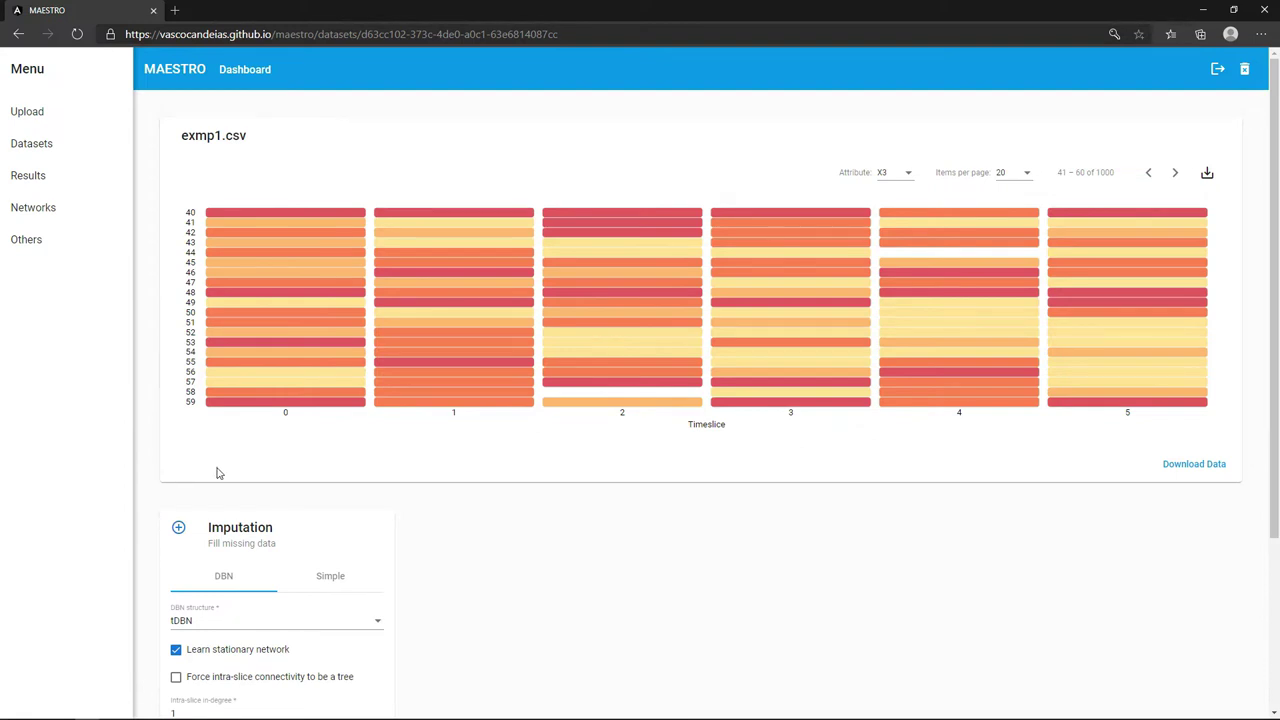
- Run the DBN imputation on exmp1.csv with the tDBN structure and the default parameters
scroll(259, 500, "down", 3)
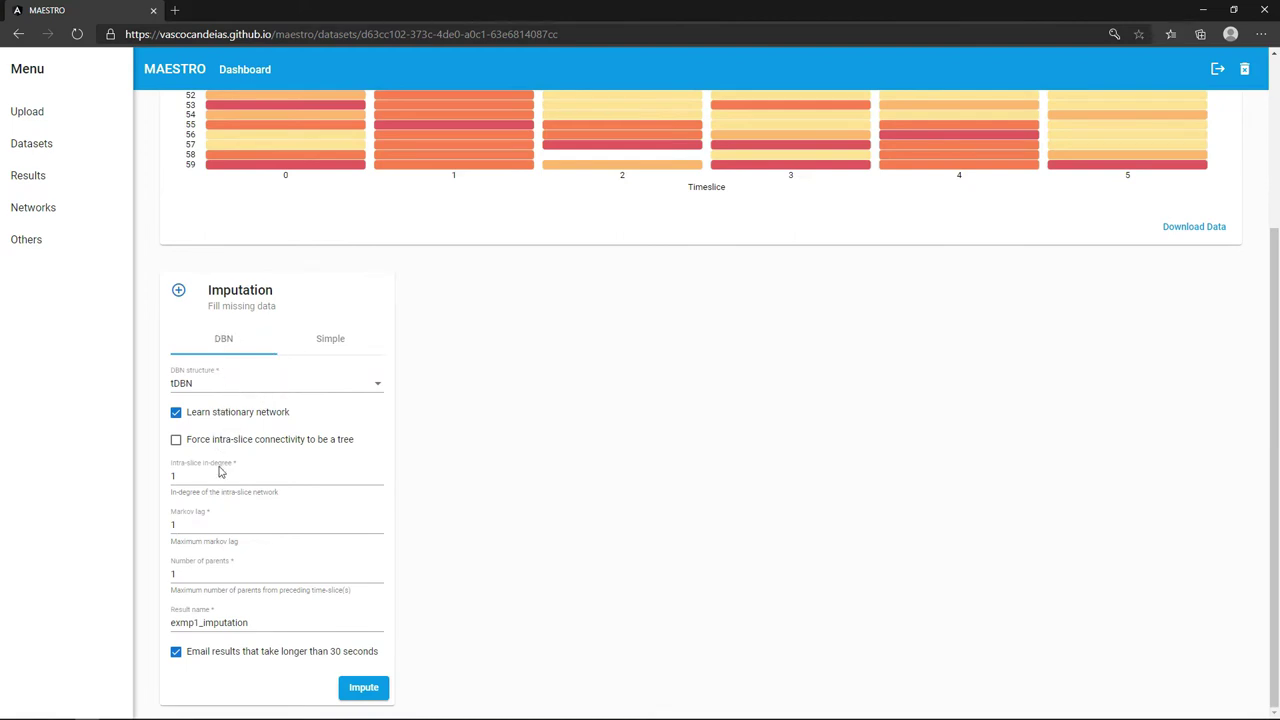
left_click(359, 689)
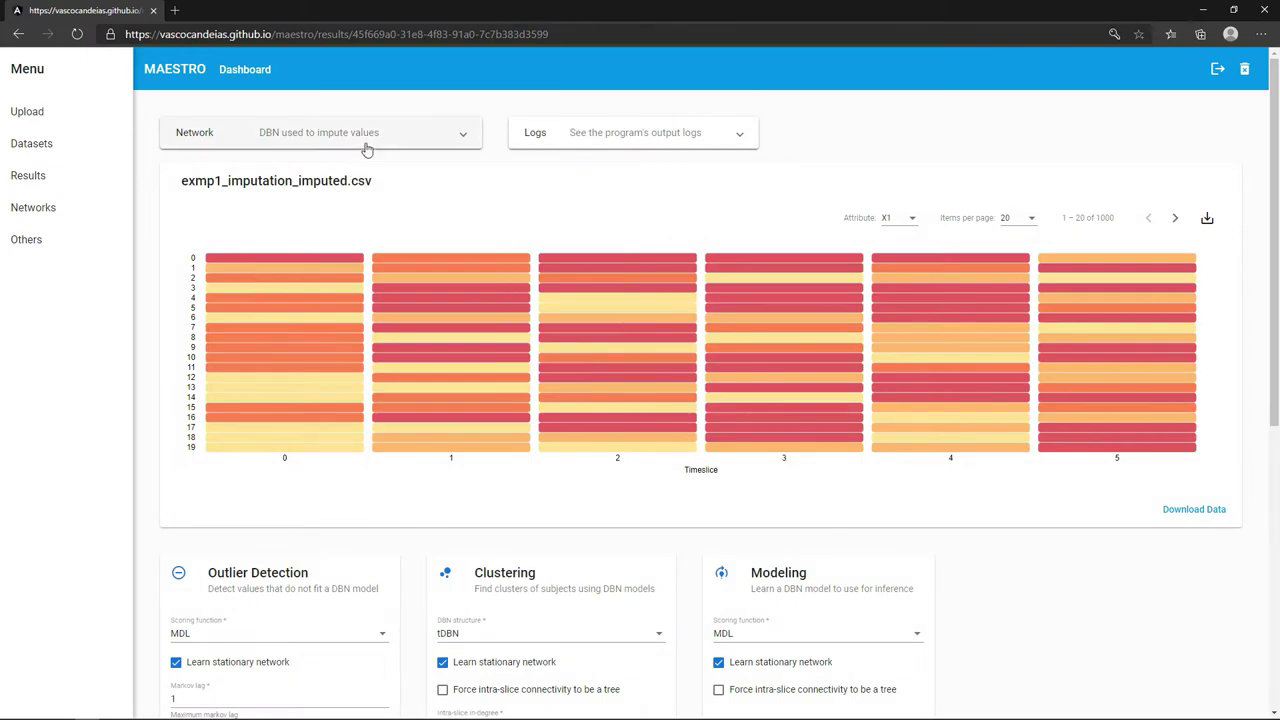
- Inspect the node parameters of the DBN used for the imputation and read the program's output logs
left_click(367, 149)
mouse_move(389, 221)
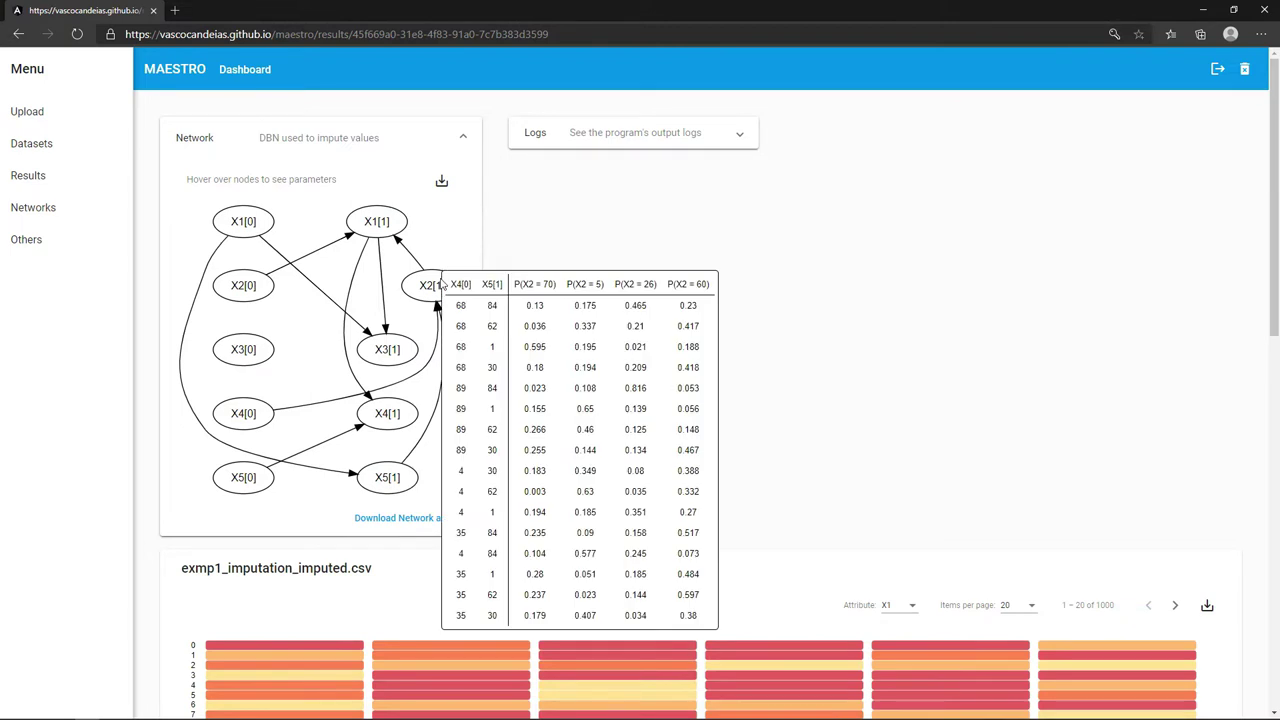
mouse_move(388, 358)
mouse_move(400, 406)
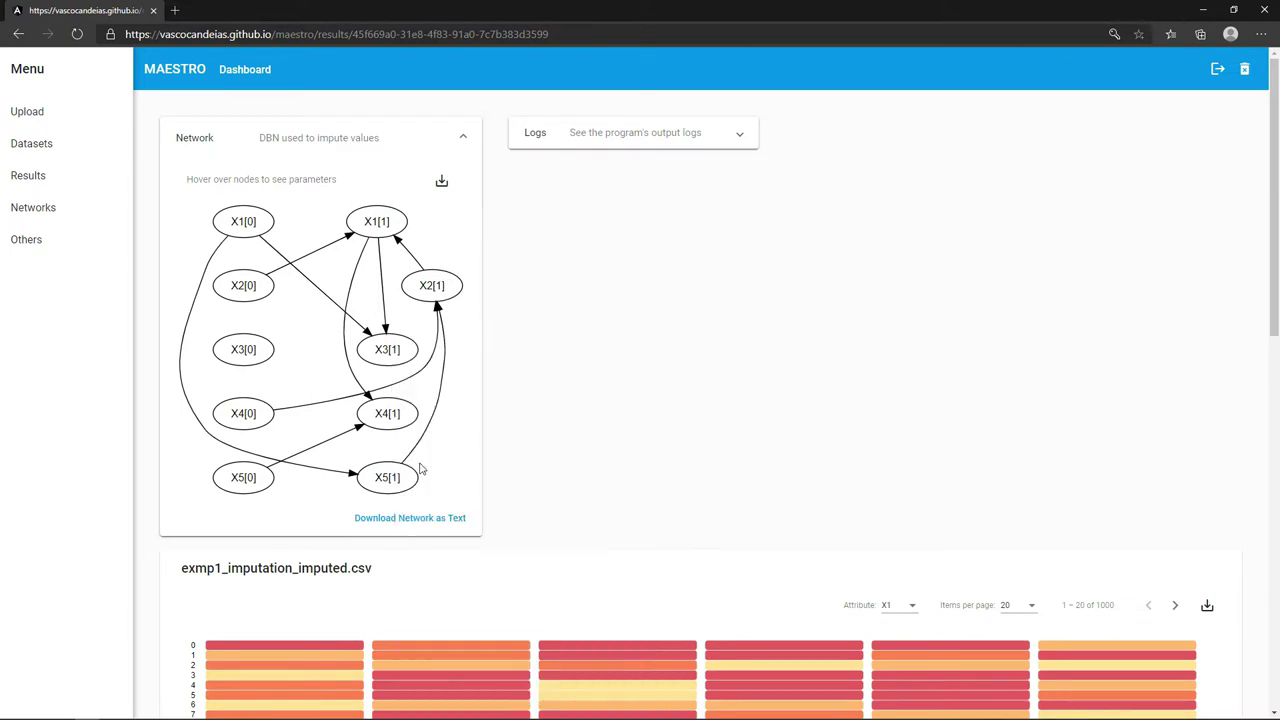
left_click(447, 146)
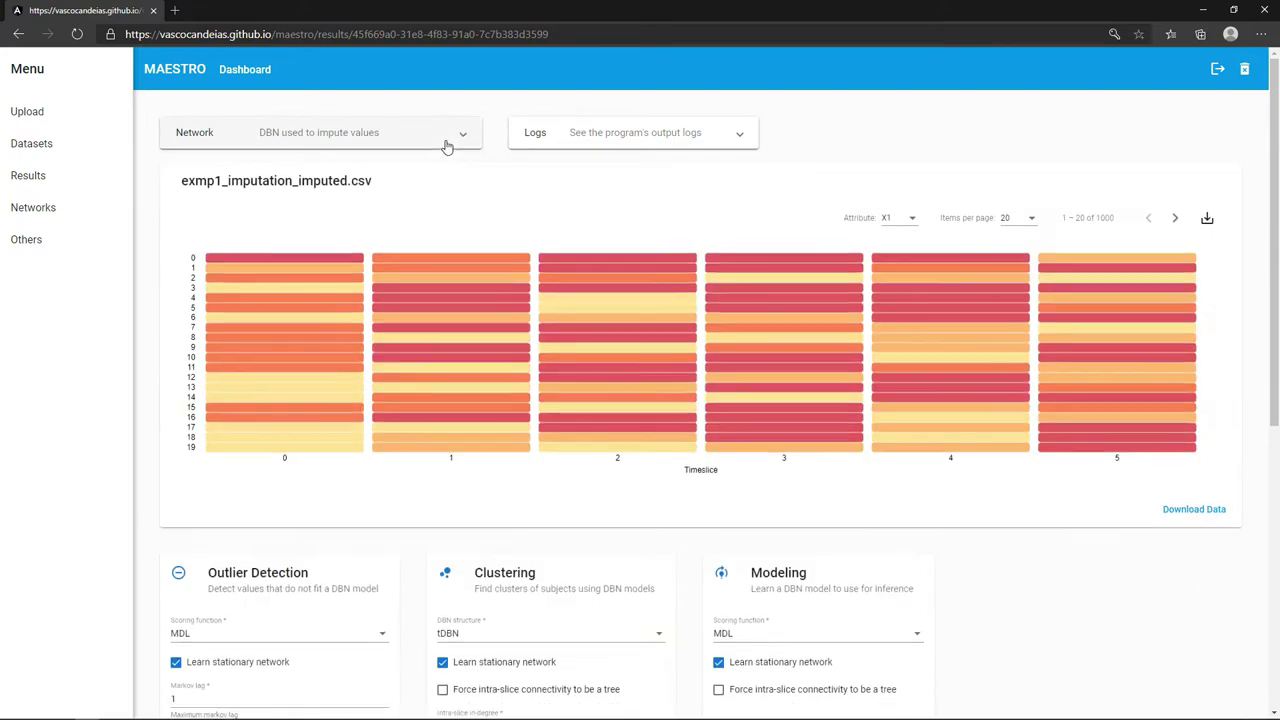
left_click(585, 124)
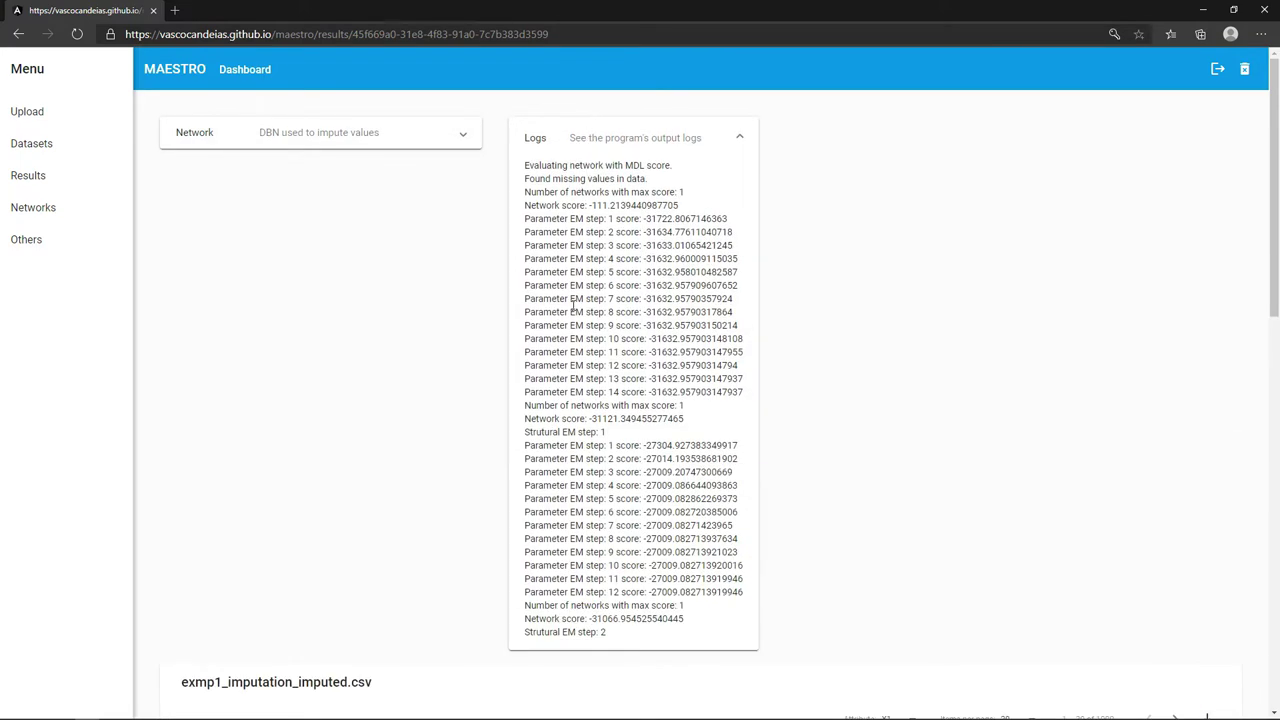
left_click(569, 140)
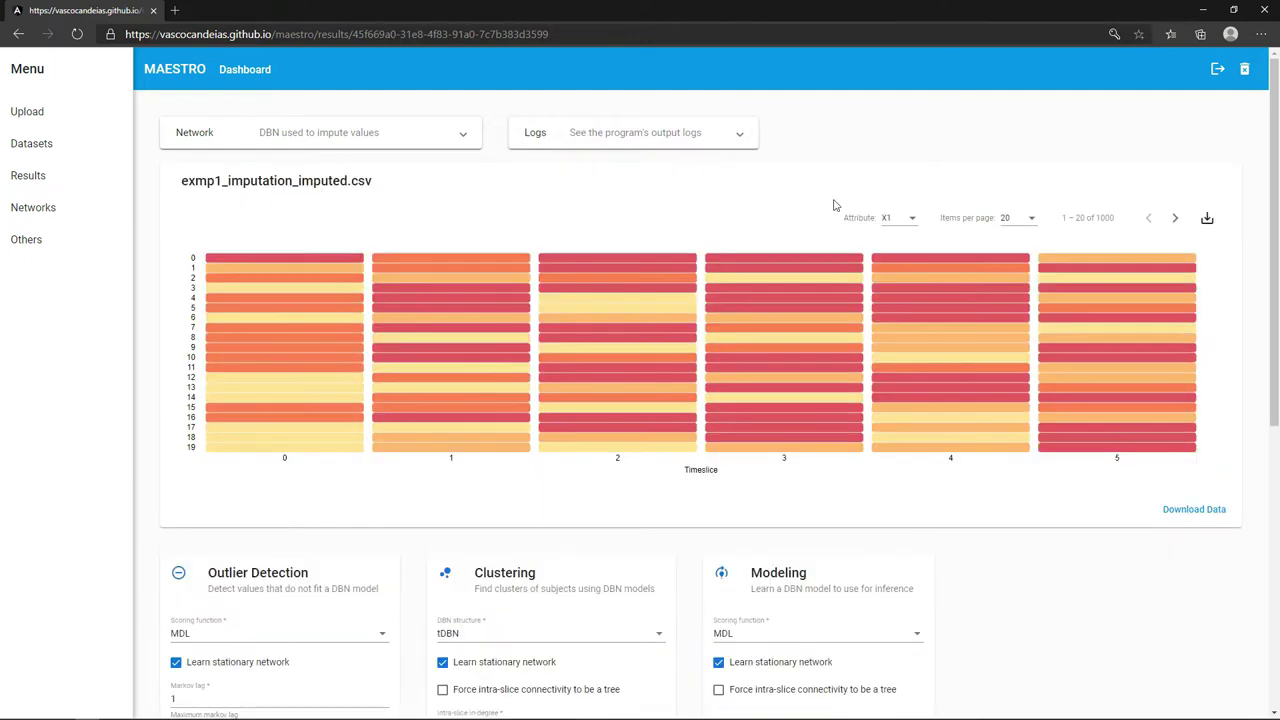
- Show attribute X3 in the imputed data heatmap to check its formerly missing values
left_click(894, 226)
left_click(886, 273)
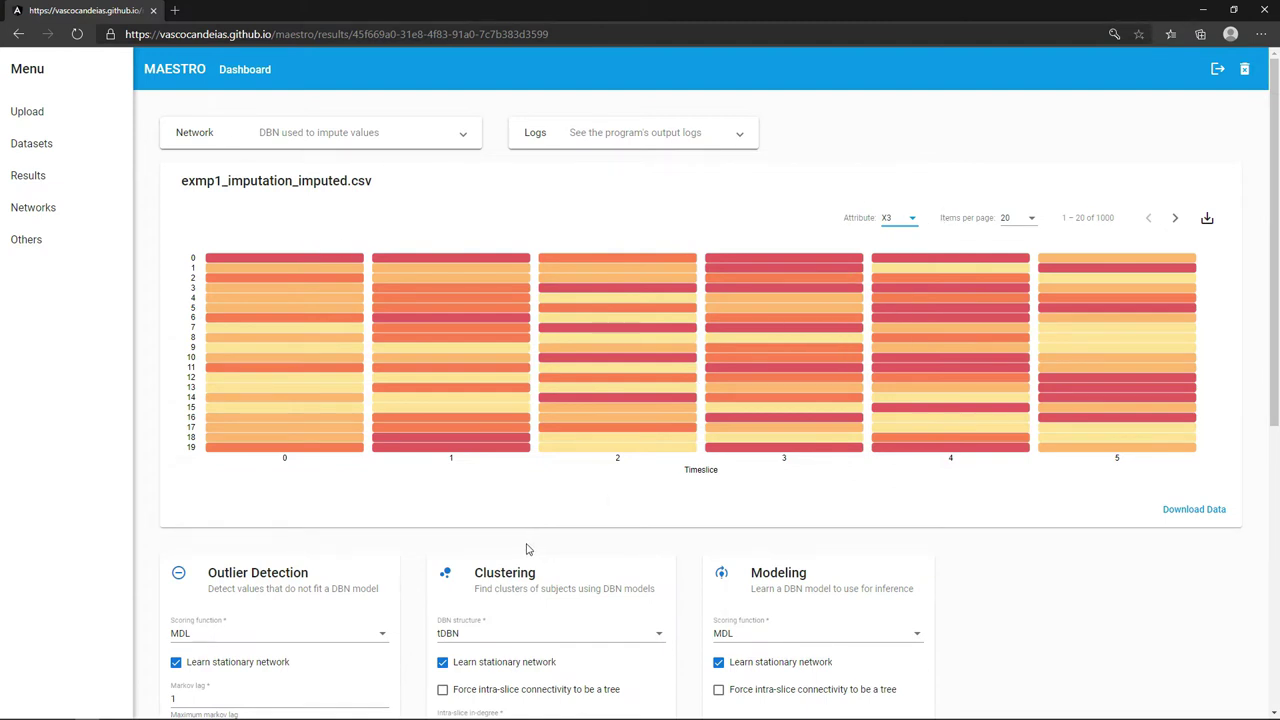
- Run outlier detection on the imputed data with the MDL scoring function and expand the network used to score outliers
scroll(528, 549, "down", 2)
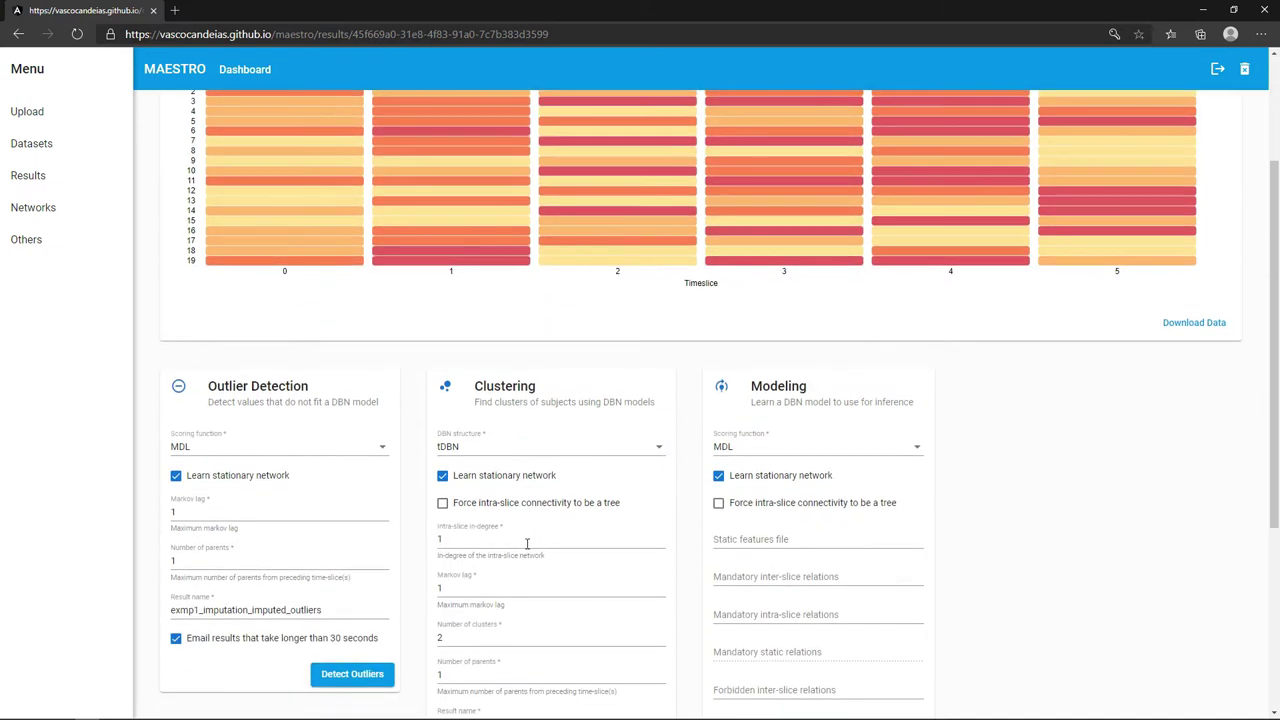
left_click(358, 686)
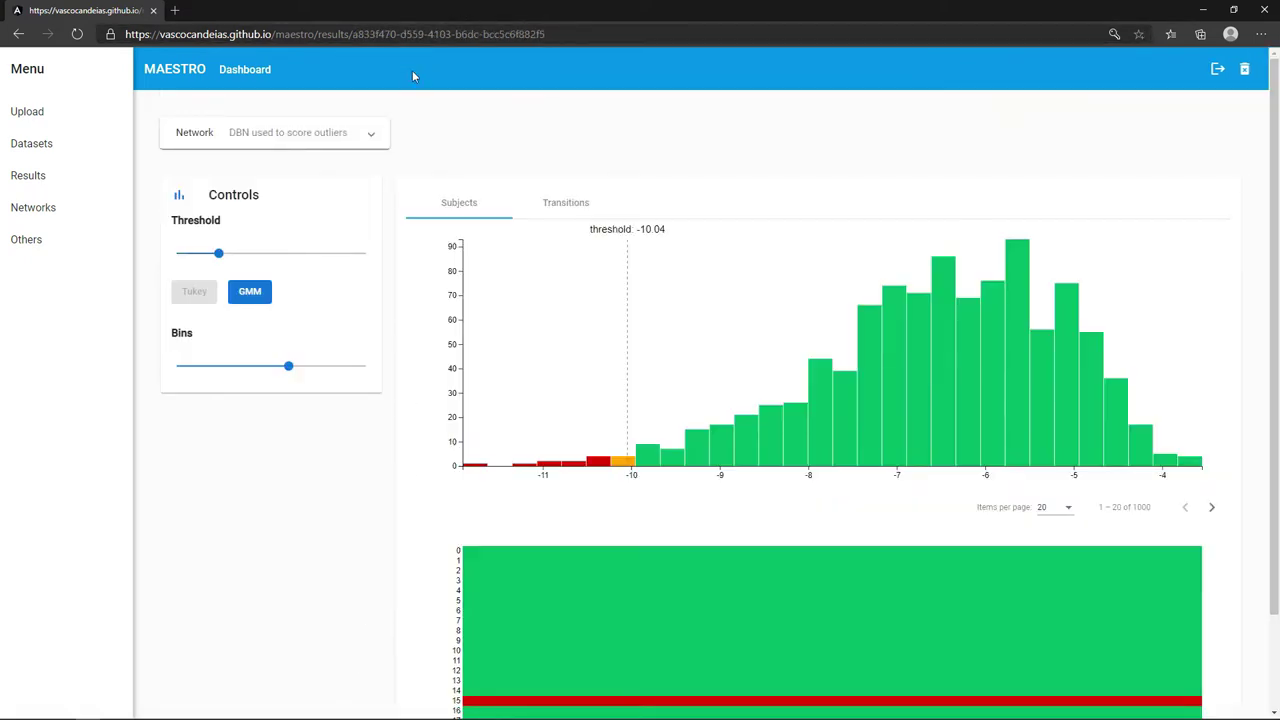
left_click(372, 127)
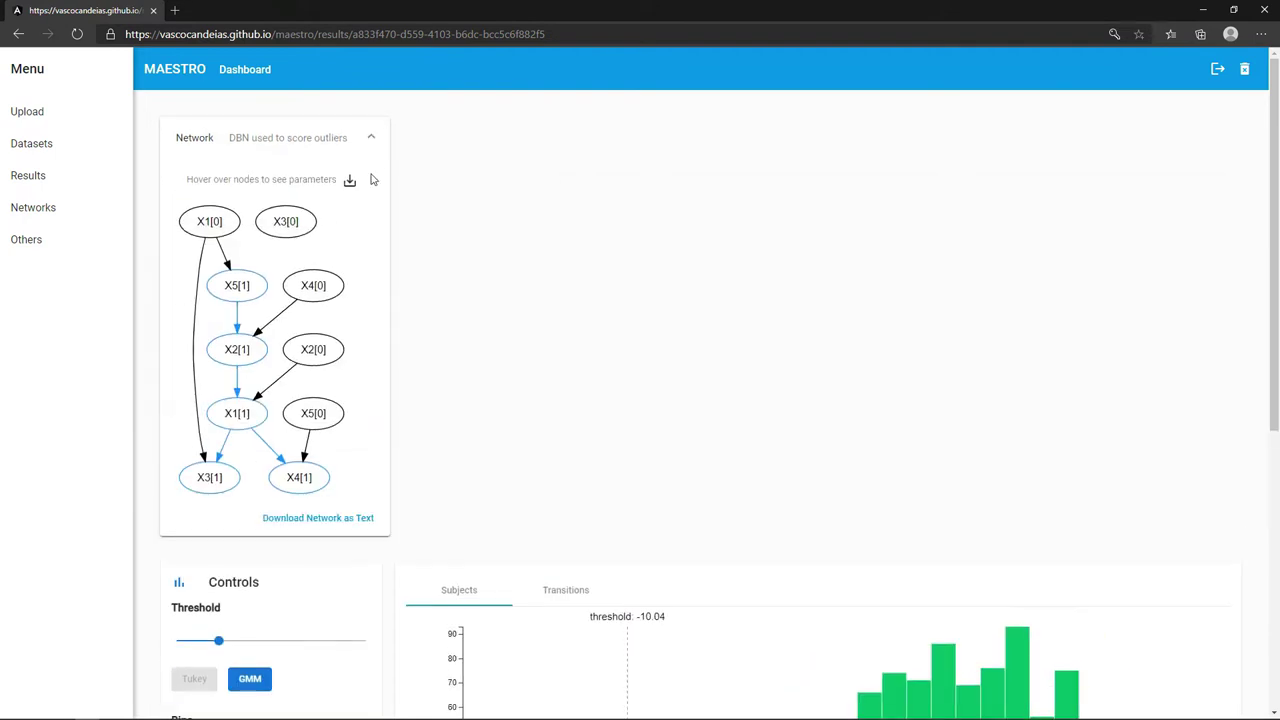
- Inspect the node parameters of the DBN used to score outliers and collapse the network view
mouse_move(299, 468)
mouse_move(256, 368)
mouse_move(259, 299)
left_click(369, 142)
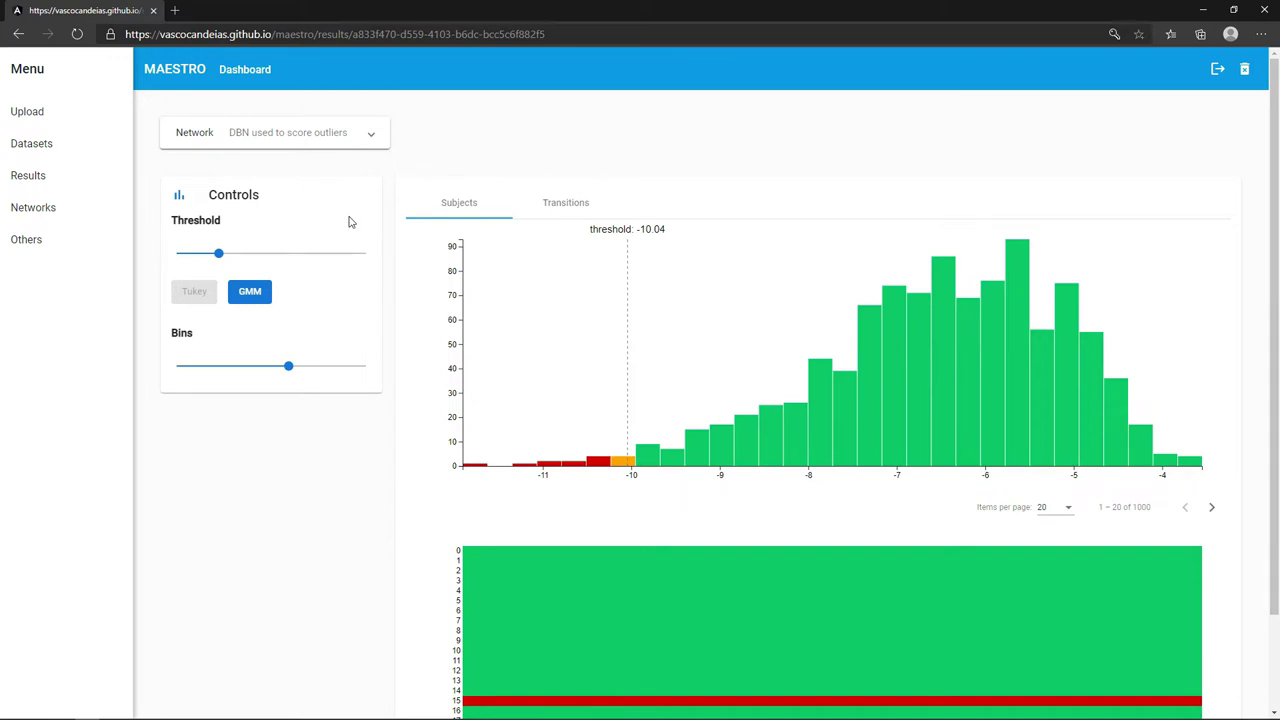
- Review the outlier score histogram and heatmap for the subjects, and compare them with those for the transitions
left_click(441, 218)
scroll(375, 317, "down", 1)
scroll(375, 317, "up", 1)
left_click(570, 202)
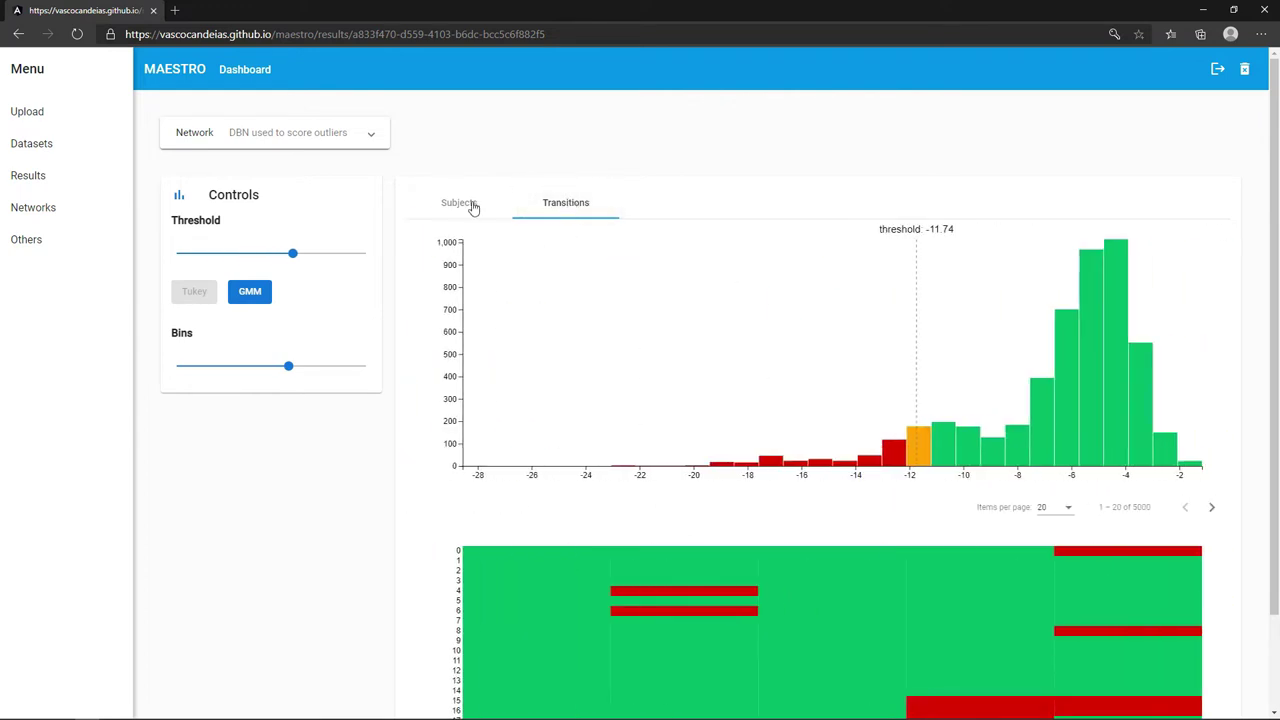
scroll(489, 285, "down", 1)
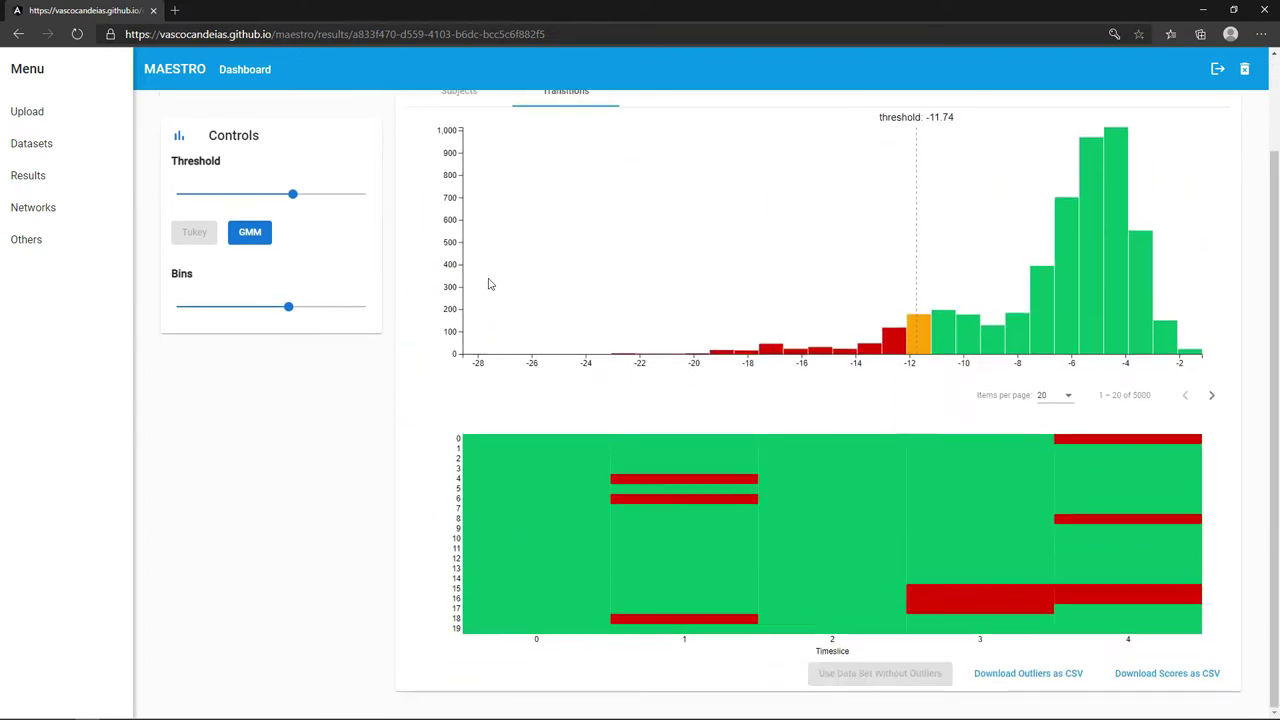
scroll(489, 285, "up", 1)
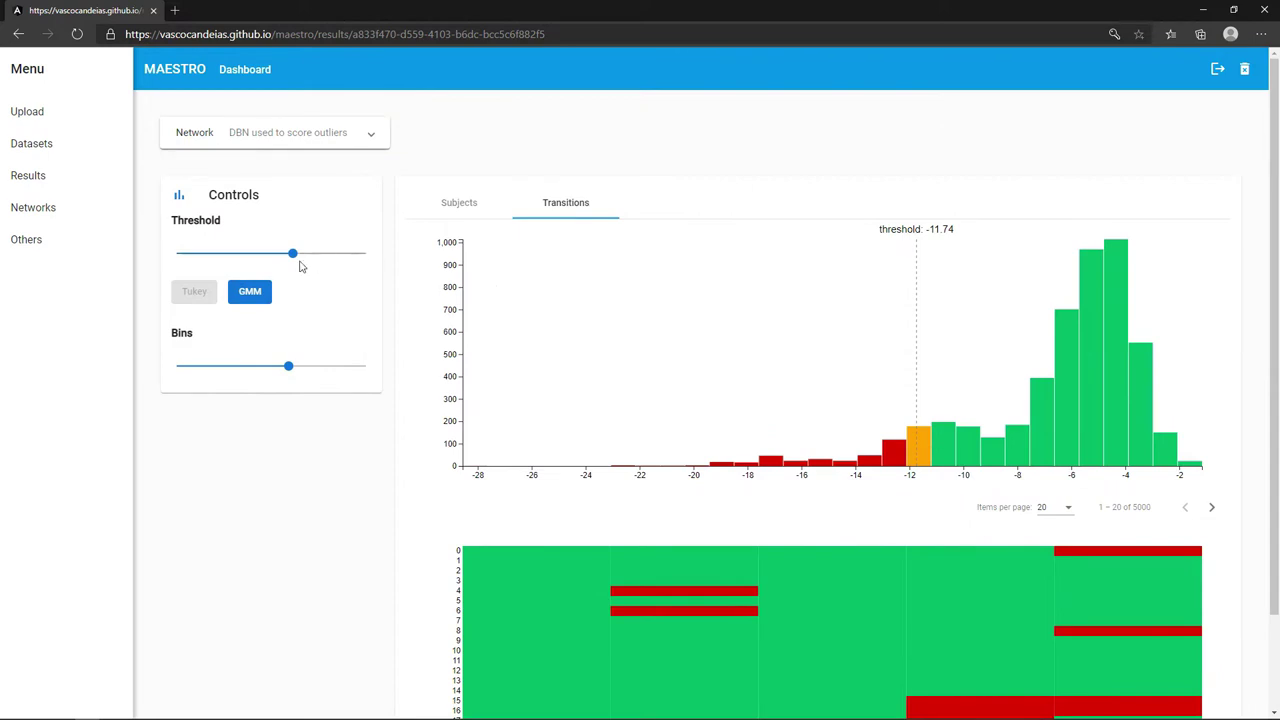
- Set the transition outlier threshold to -6.37 and the histogram's number of bins to 39
left_click_drag(291, 253, 330, 253)
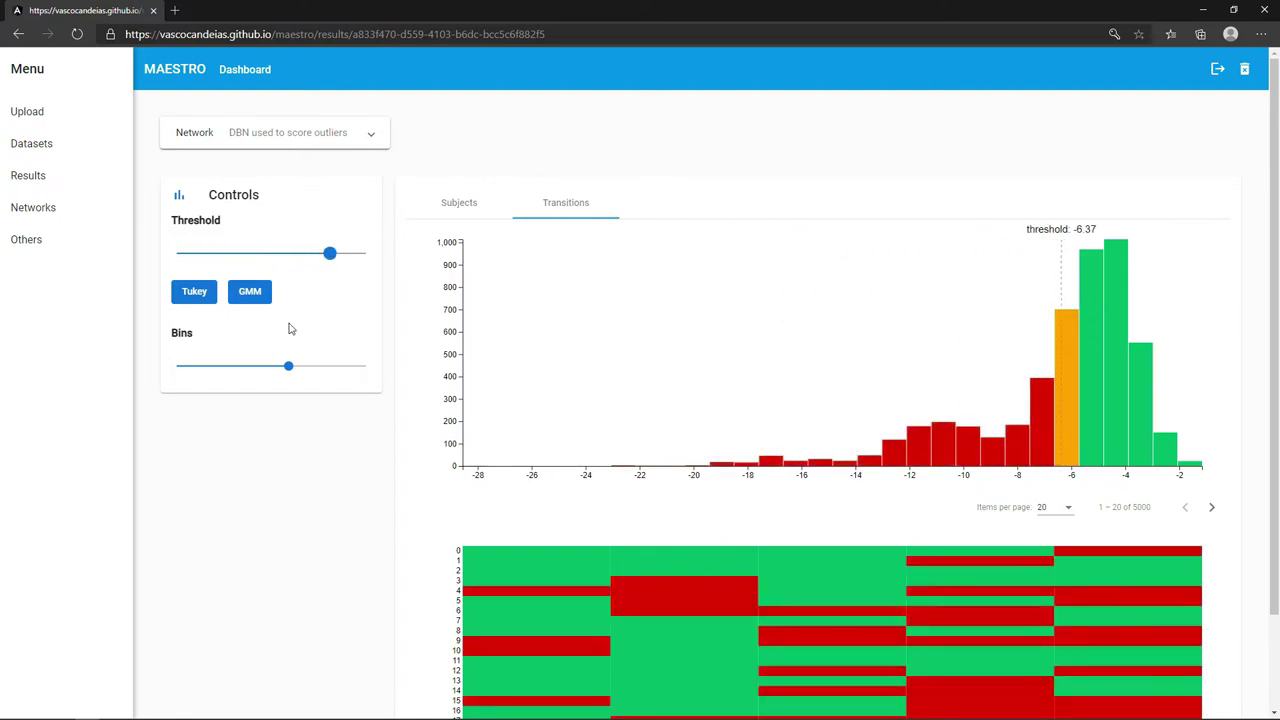
left_click_drag(289, 366, 323, 370)
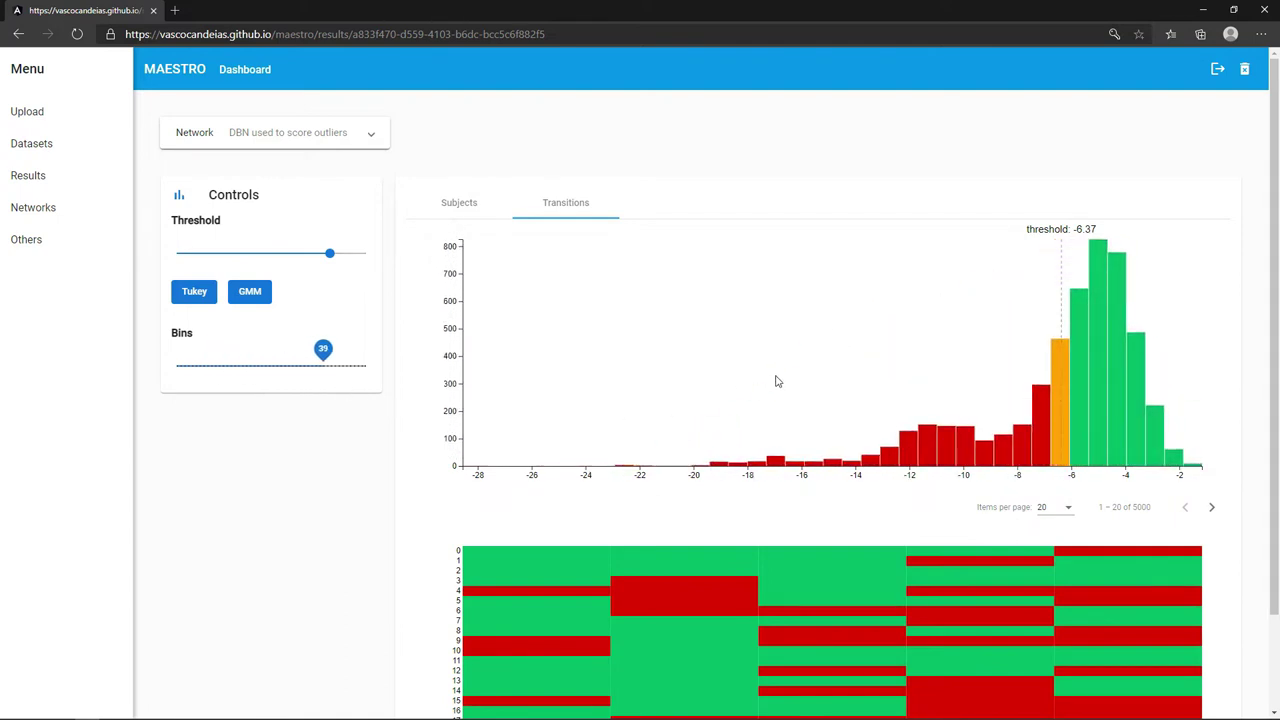
scroll(778, 381, "down", 1)
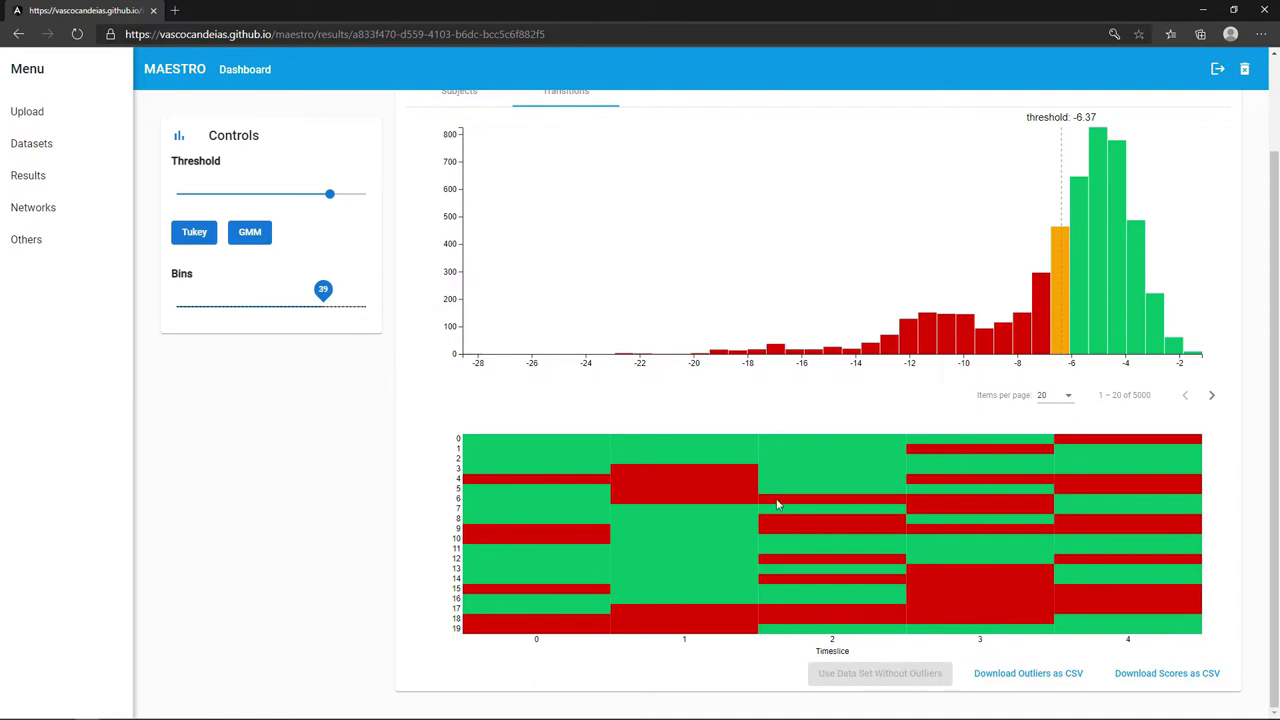
scroll(626, 318, "up", 2)
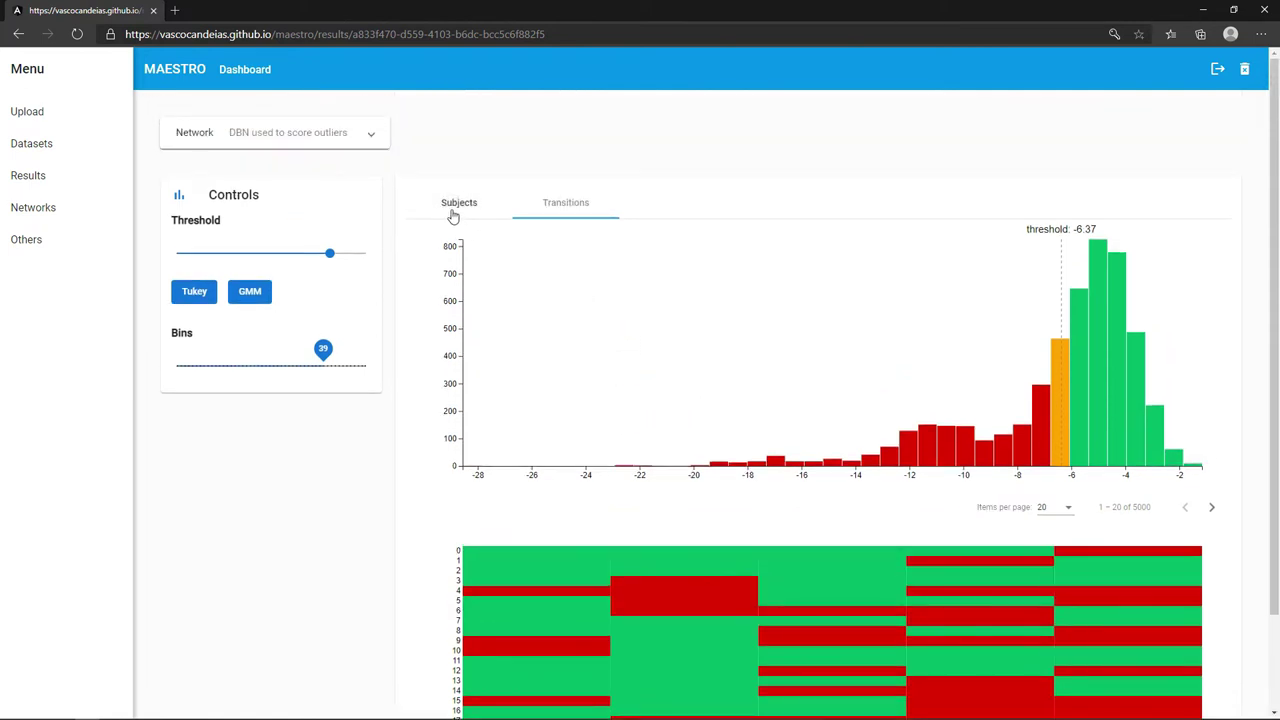
- Return to the subject outliers and create a data set that excludes the outlying subjects
left_click(453, 205)
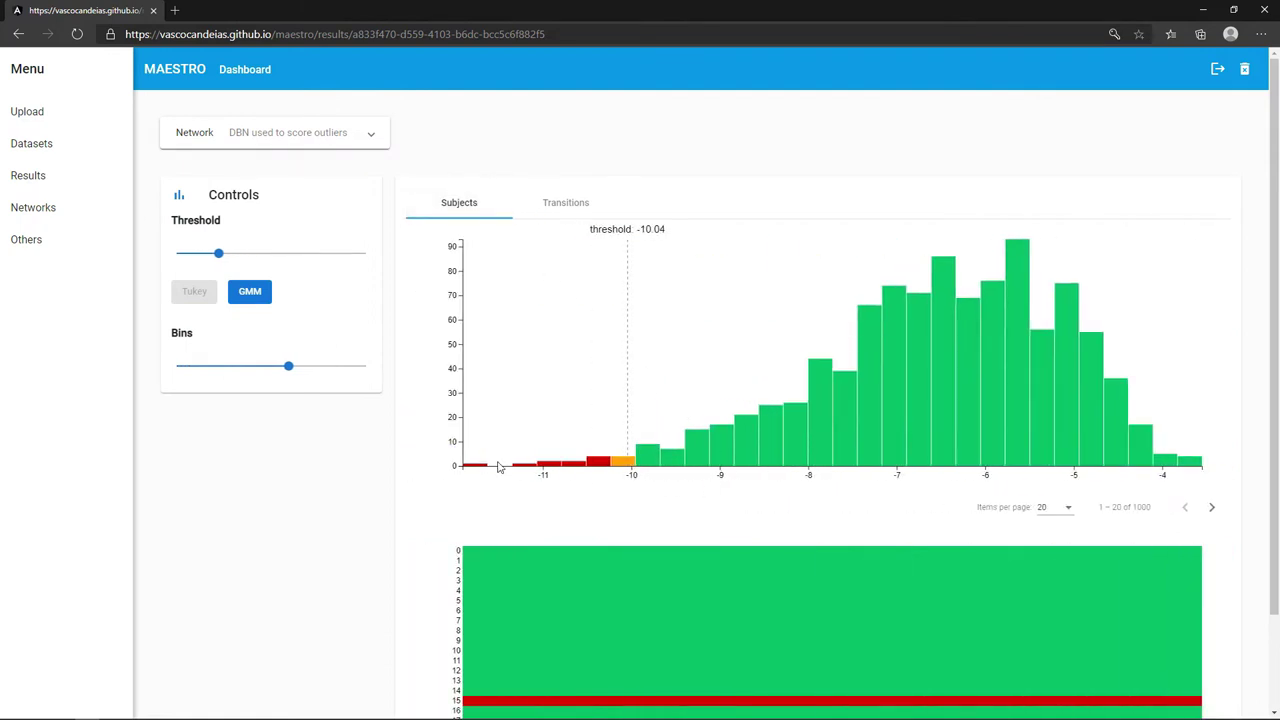
scroll(458, 452, "down", 1)
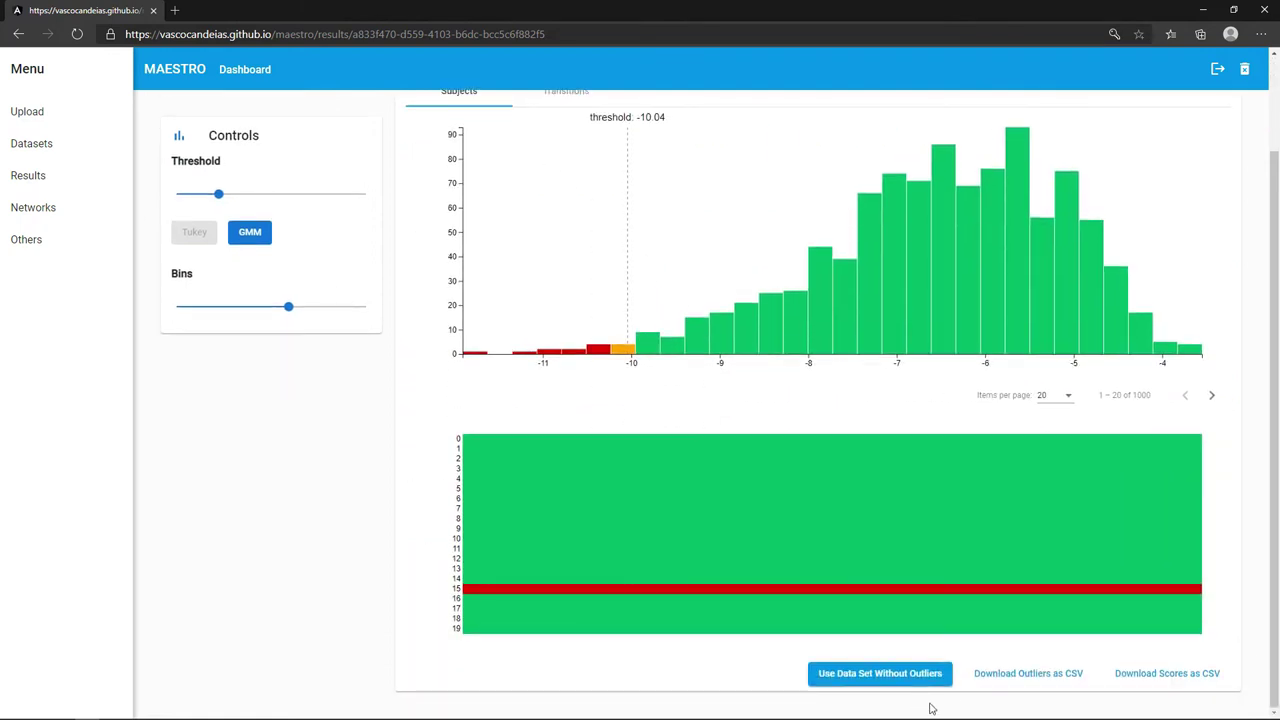
left_click(872, 675)
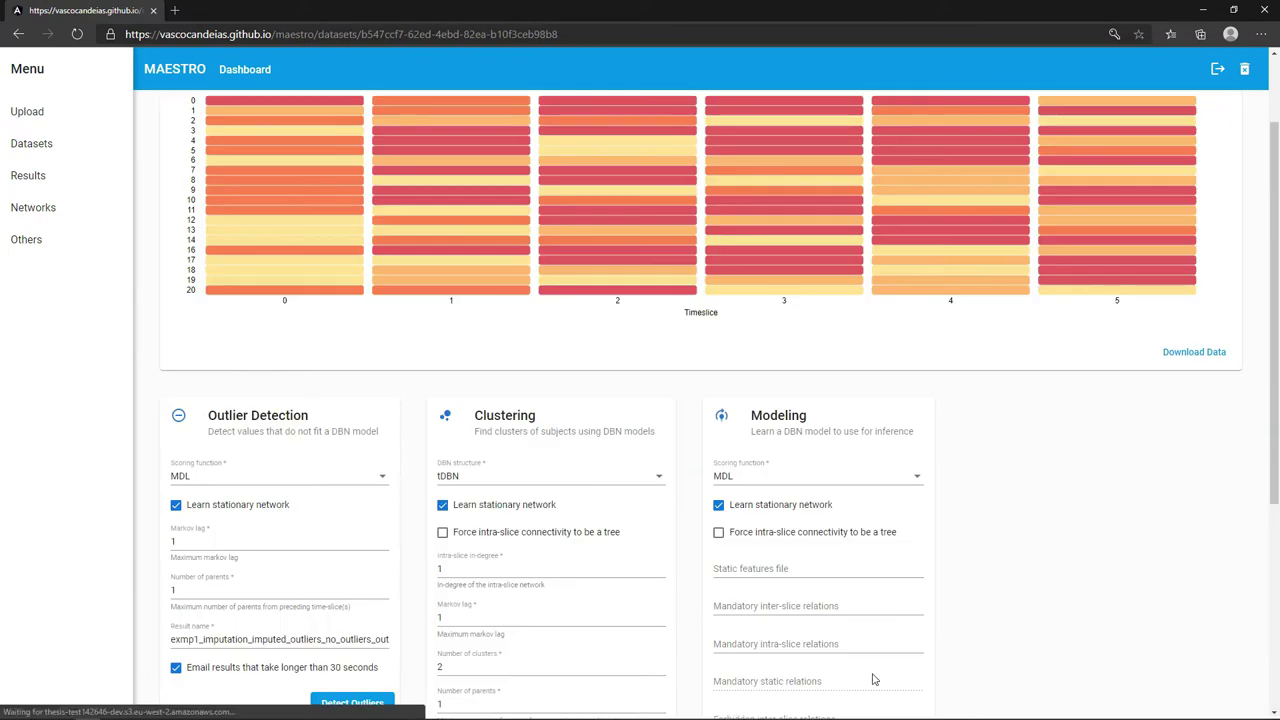
scroll(872, 680, "up", 2)
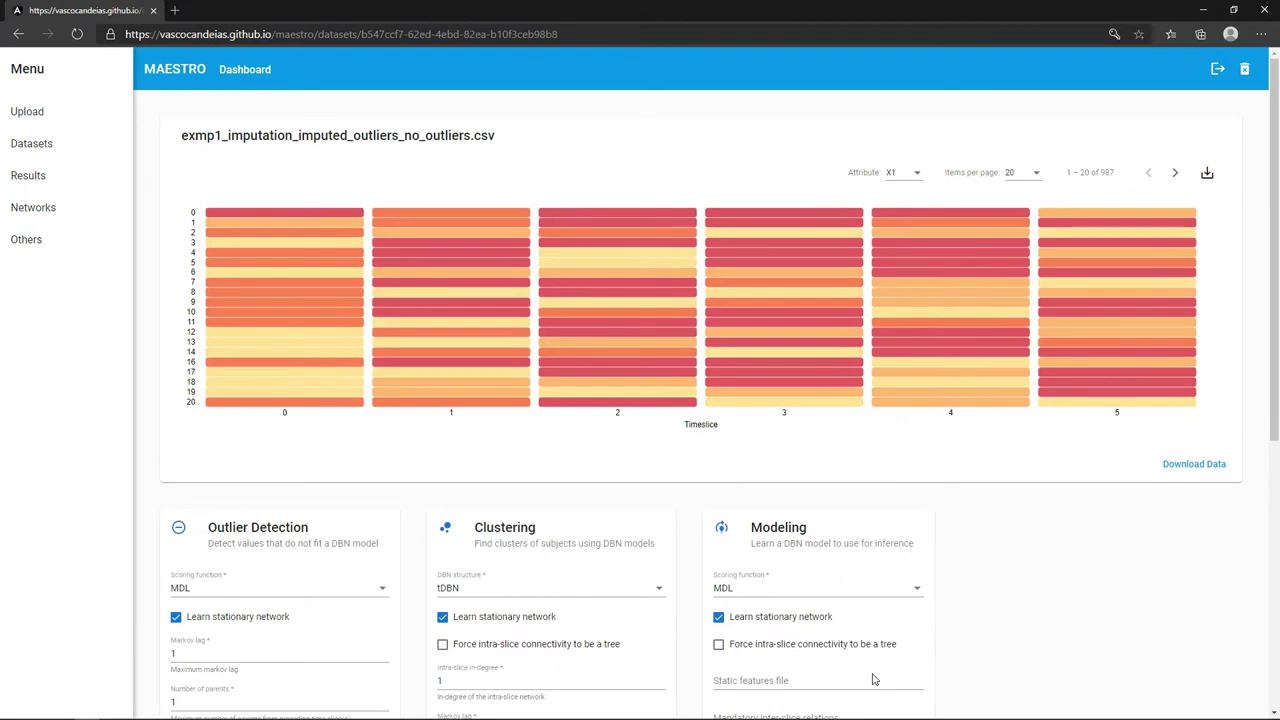
- Determine clusters in the outlier-free data set using the tDBN structure, 2 clusters and the default parameters
scroll(872, 680, "down", 2)
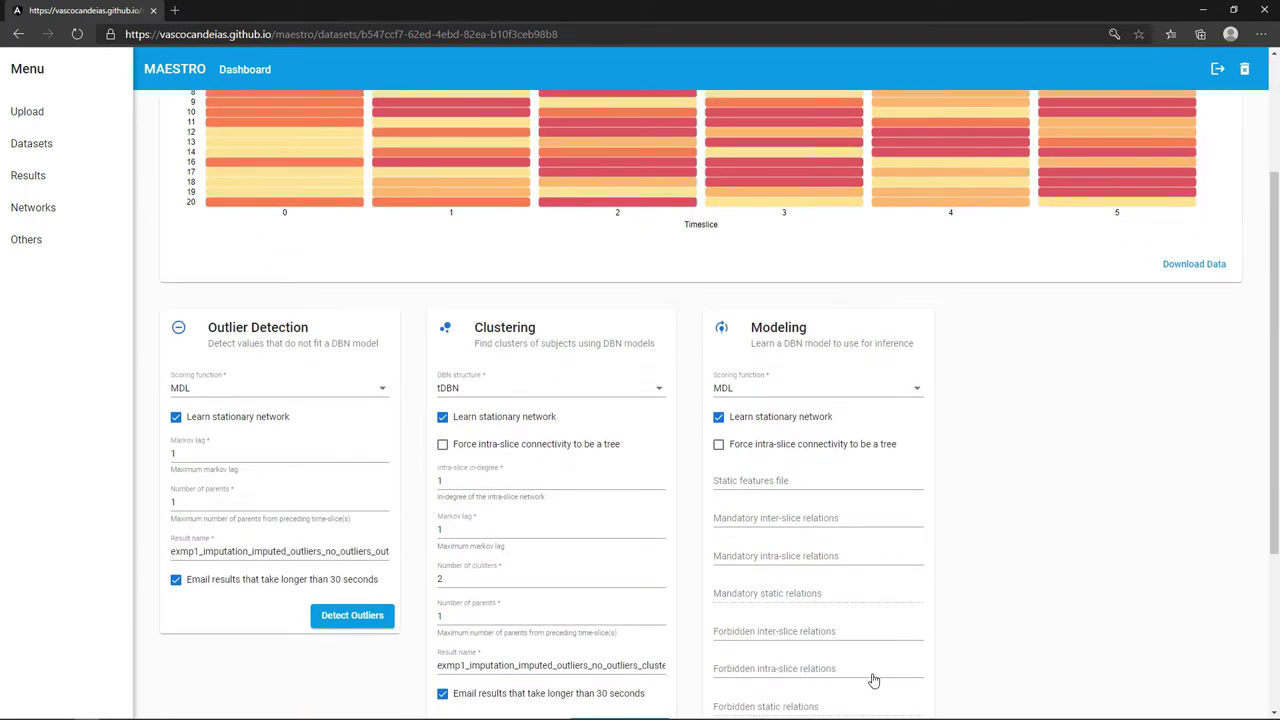
scroll(872, 680, "down", 2)
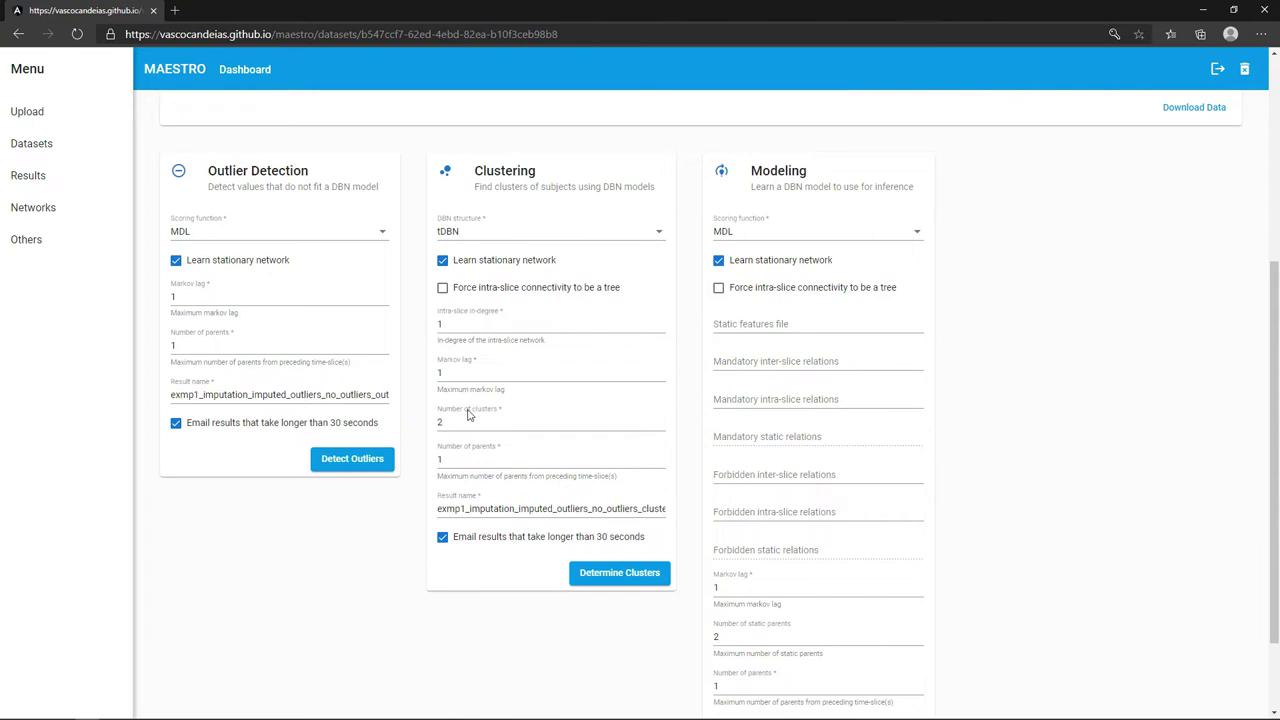
left_click(477, 458)
left_click(630, 584)
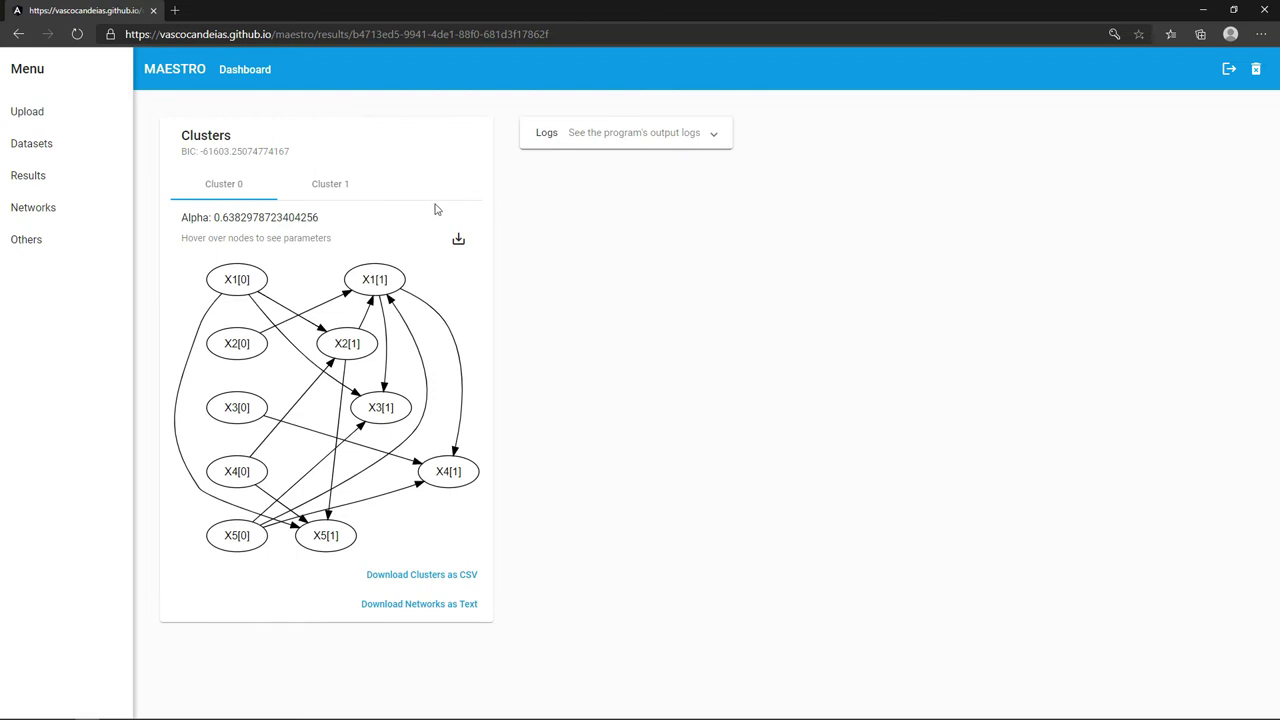
- Compare the networks of Cluster 0 and Cluster 1, inspect Cluster 1's node parameters and read the clustering output logs
left_click(323, 195)
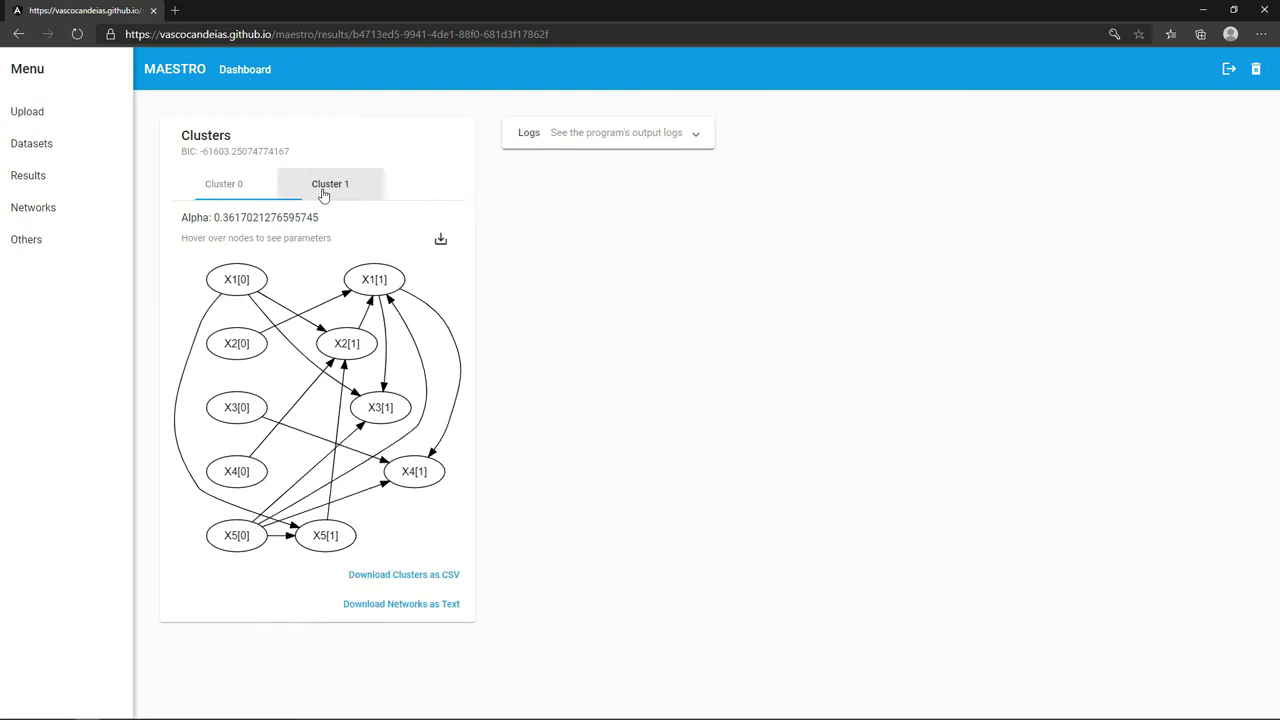
left_click(250, 197)
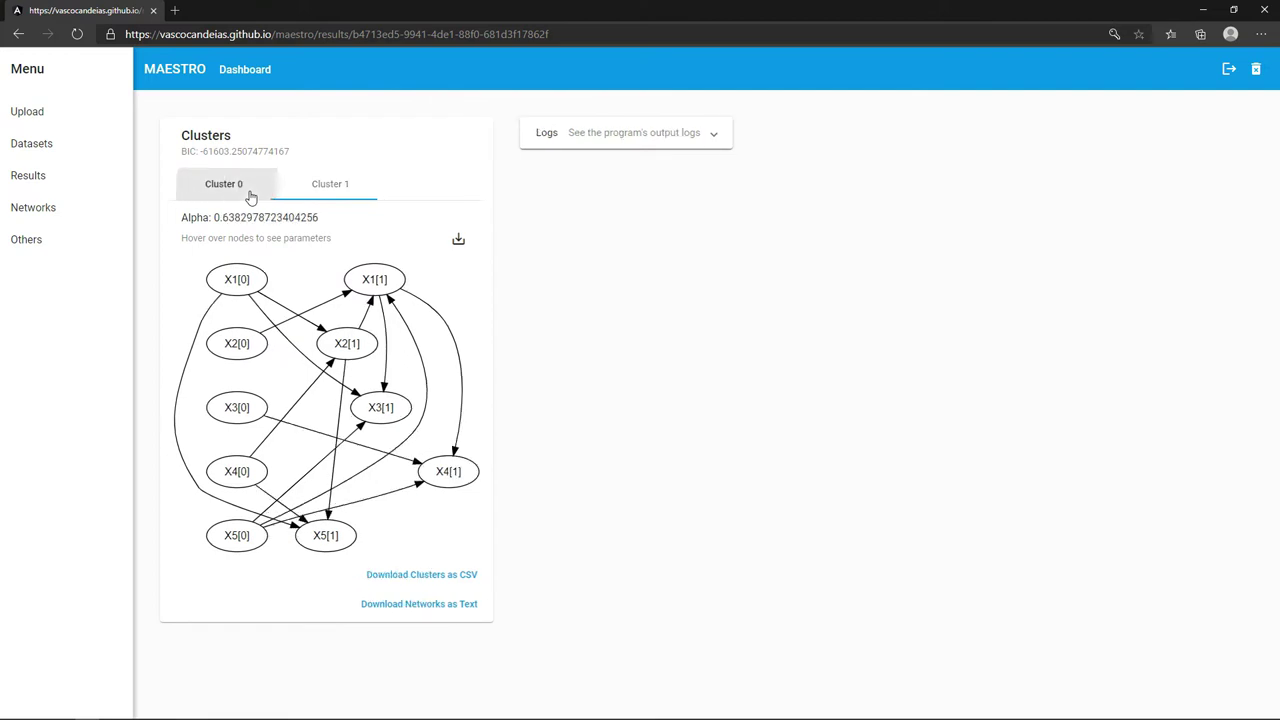
left_click(311, 194)
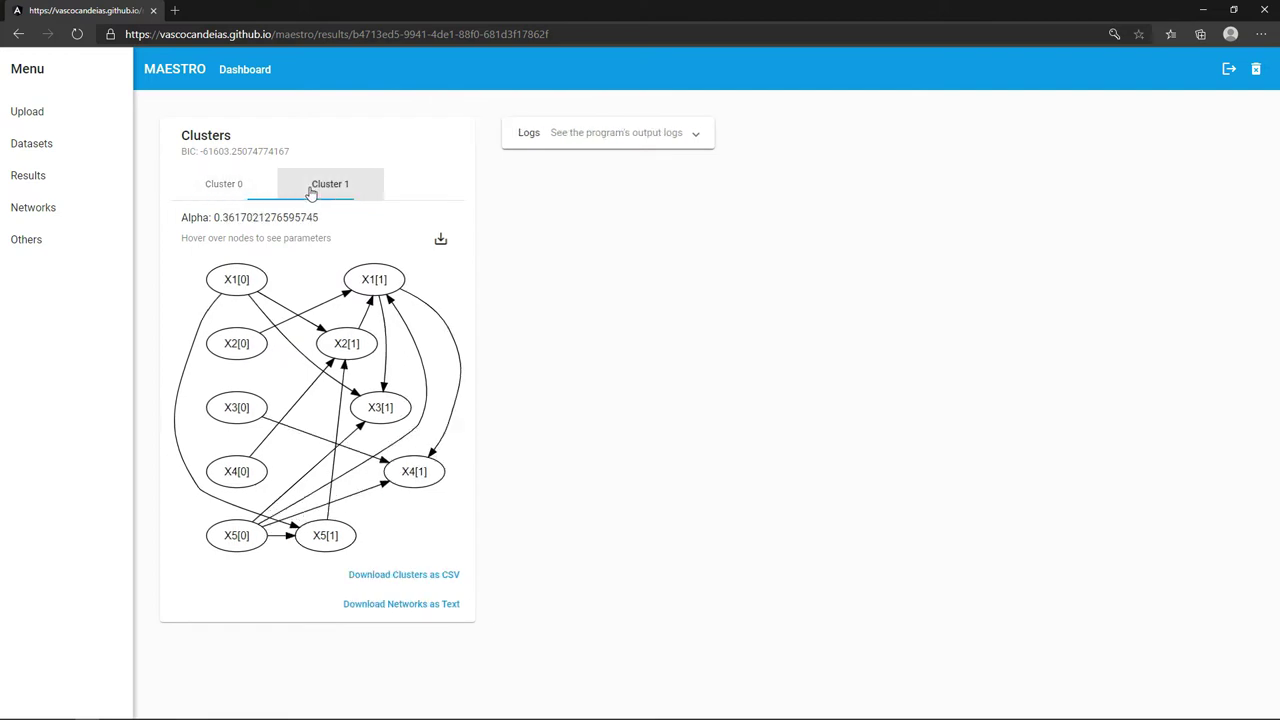
mouse_move(388, 272)
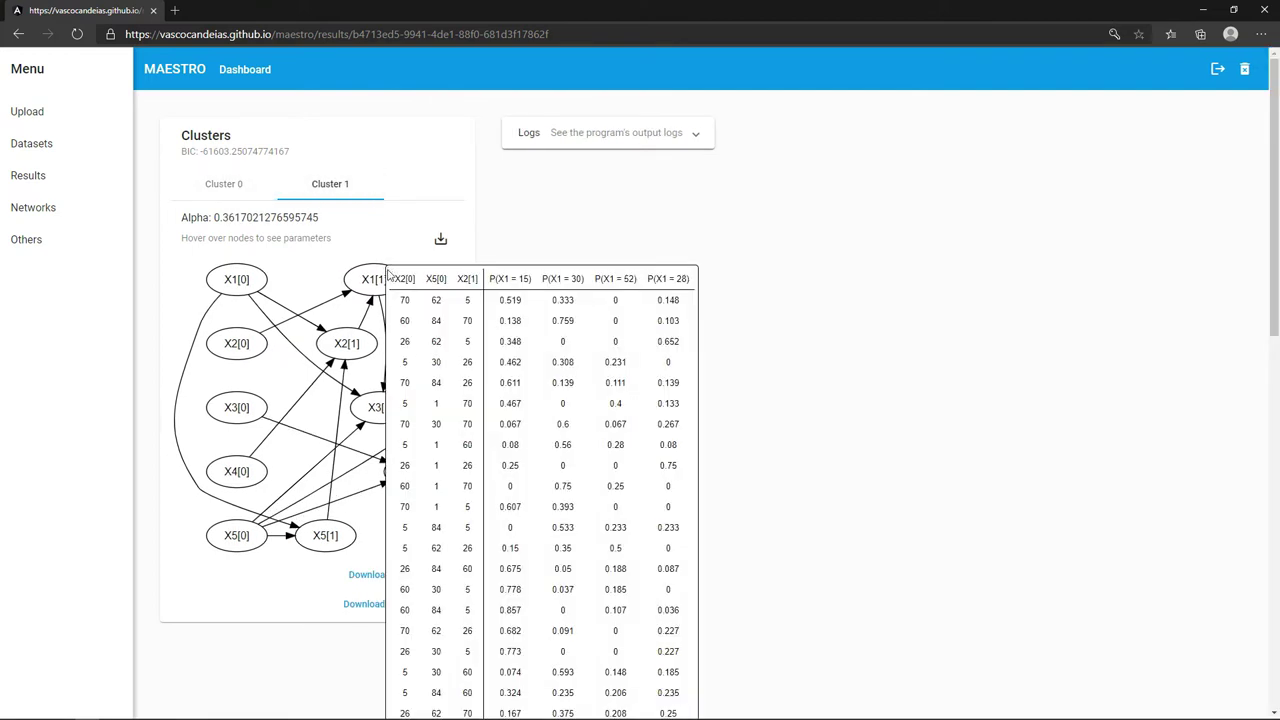
mouse_move(402, 402)
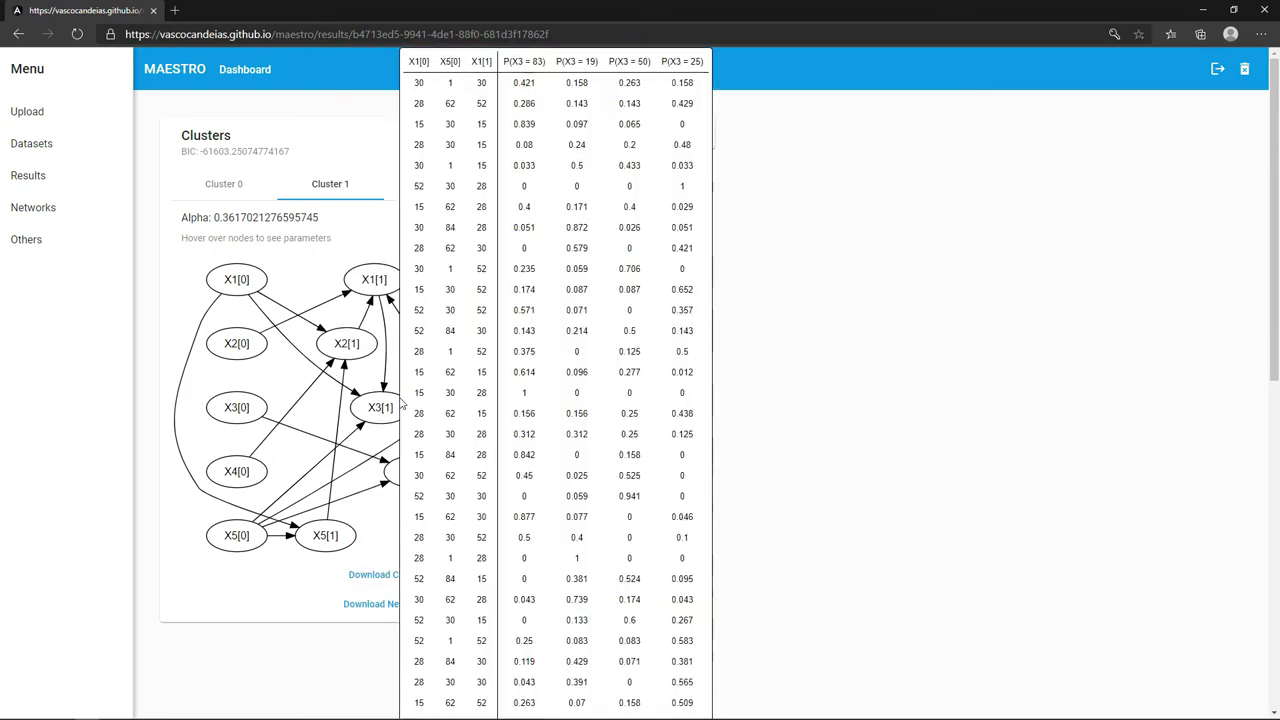
mouse_move(428, 464)
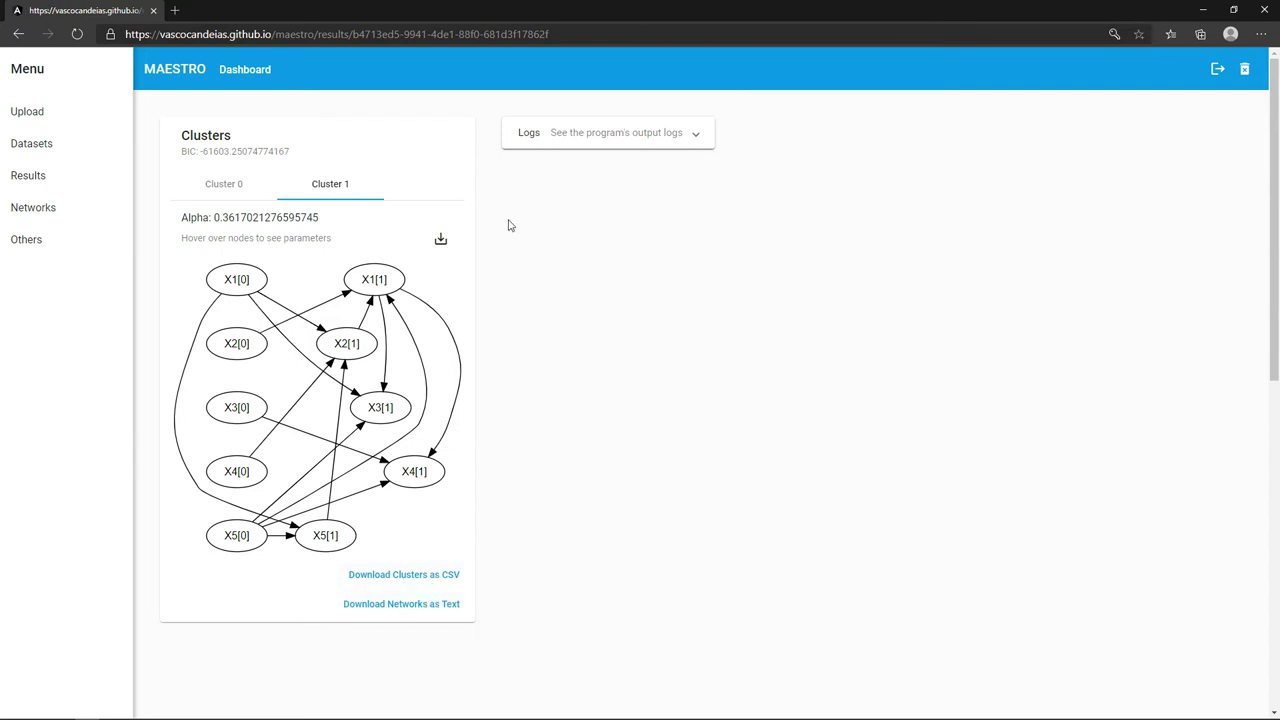
left_click(566, 140)
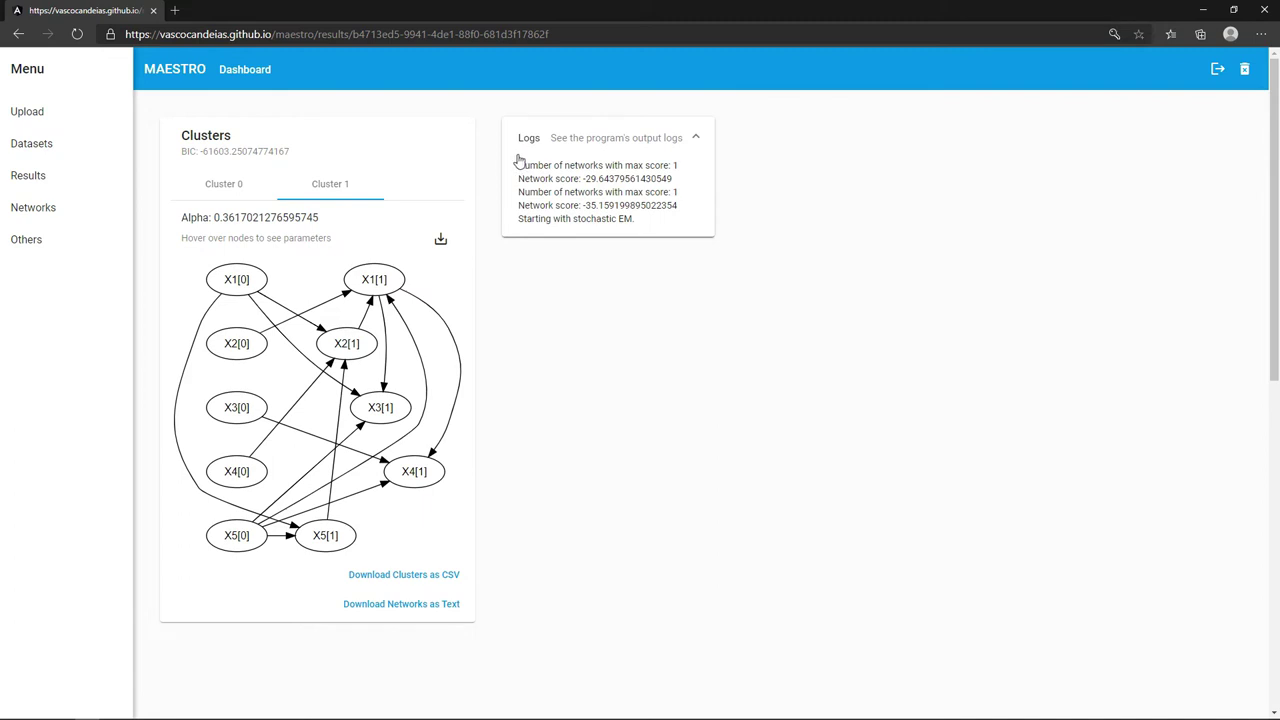
scroll(518, 159, "left", 5)
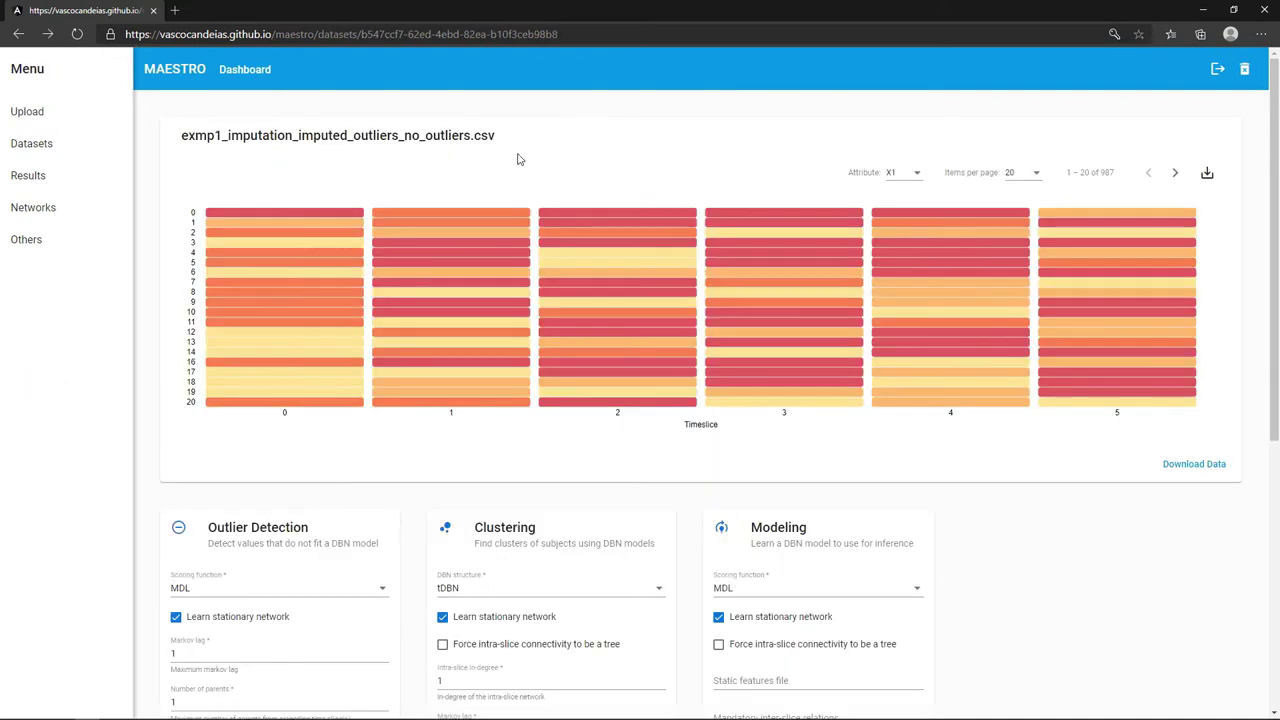
- Upload example1_dynamic.csv from the Datasets folder as a new data set, marking attributes a and b as discrete
left_click(40, 122)
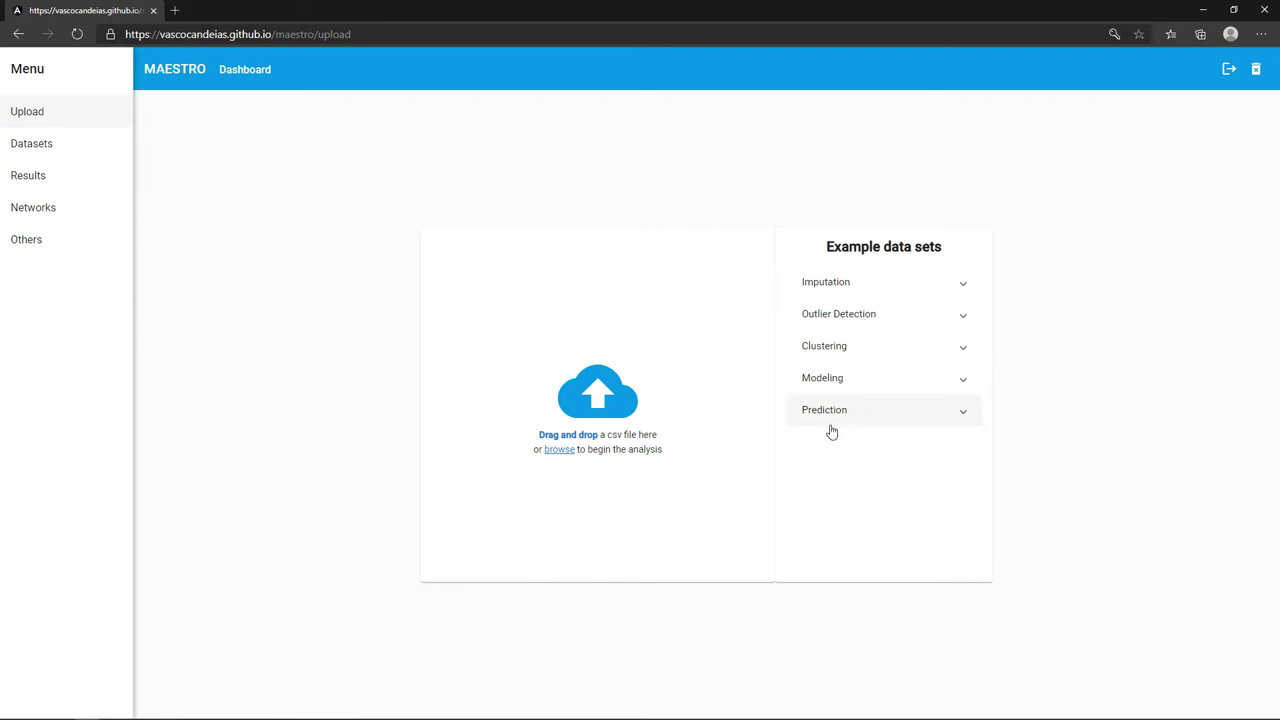
left_click(559, 450)
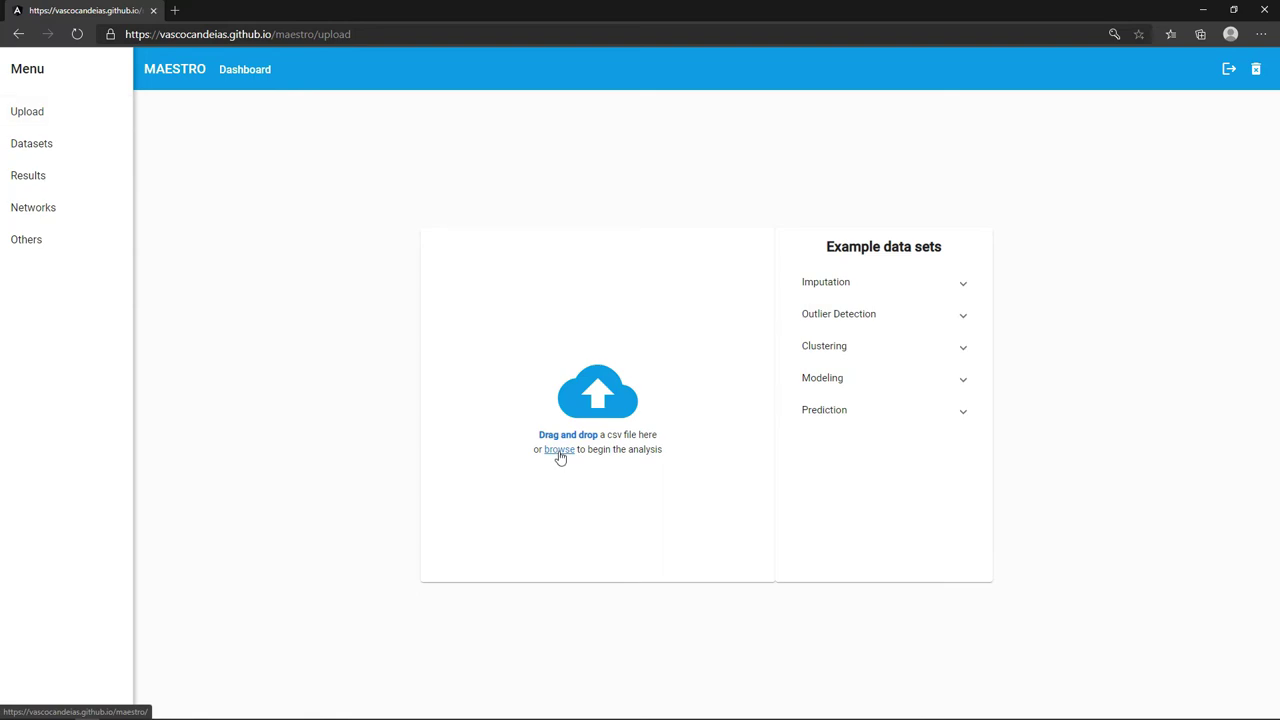
double_click(106, 94)
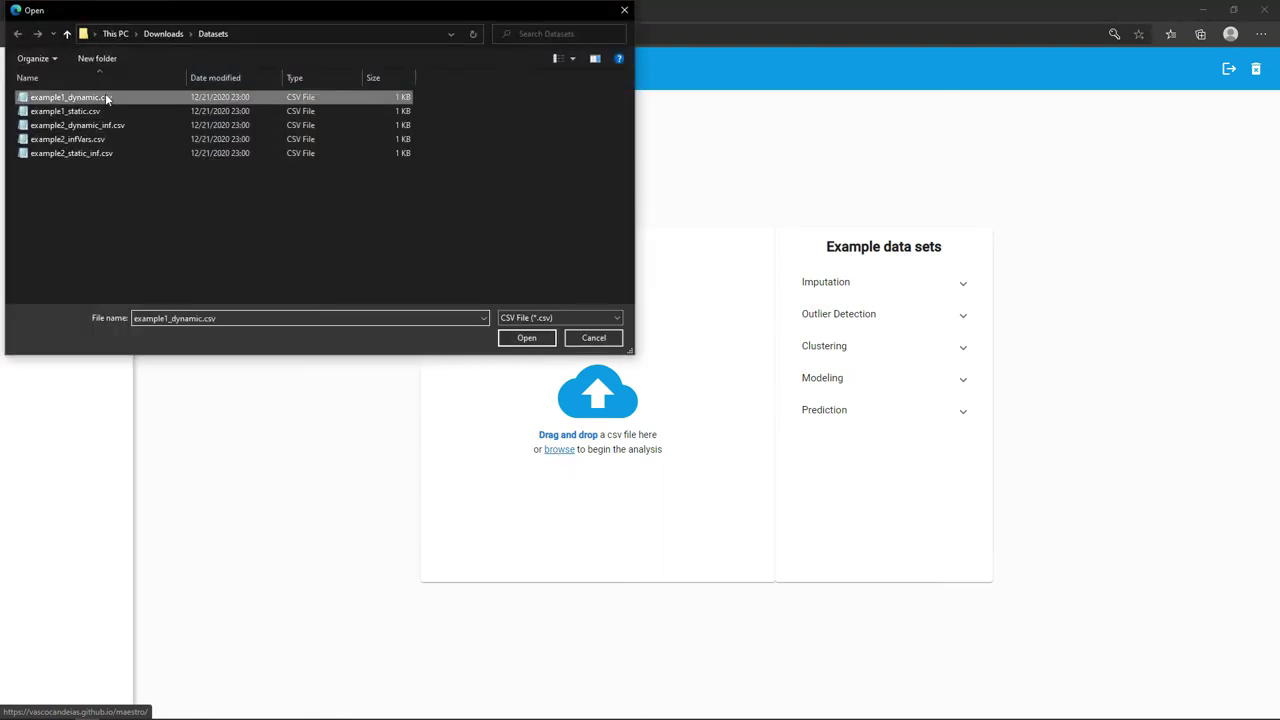
left_click(436, 418)
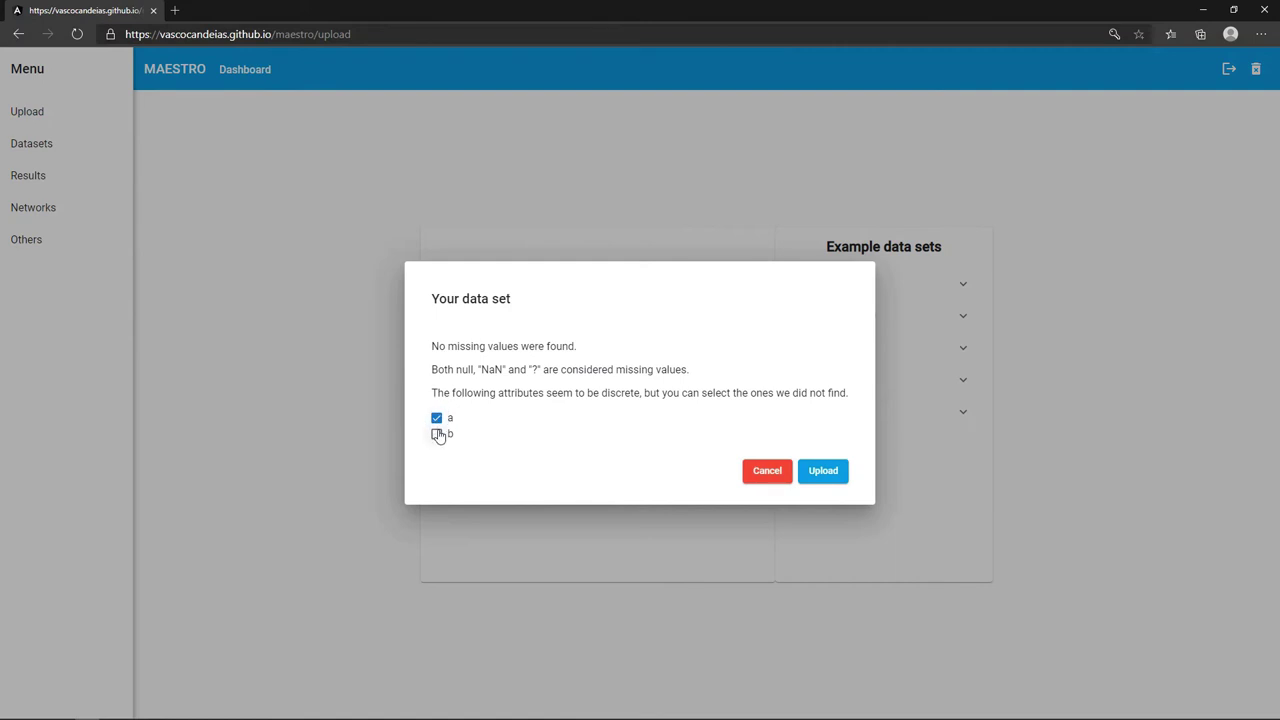
left_click(437, 434)
left_click(824, 476)
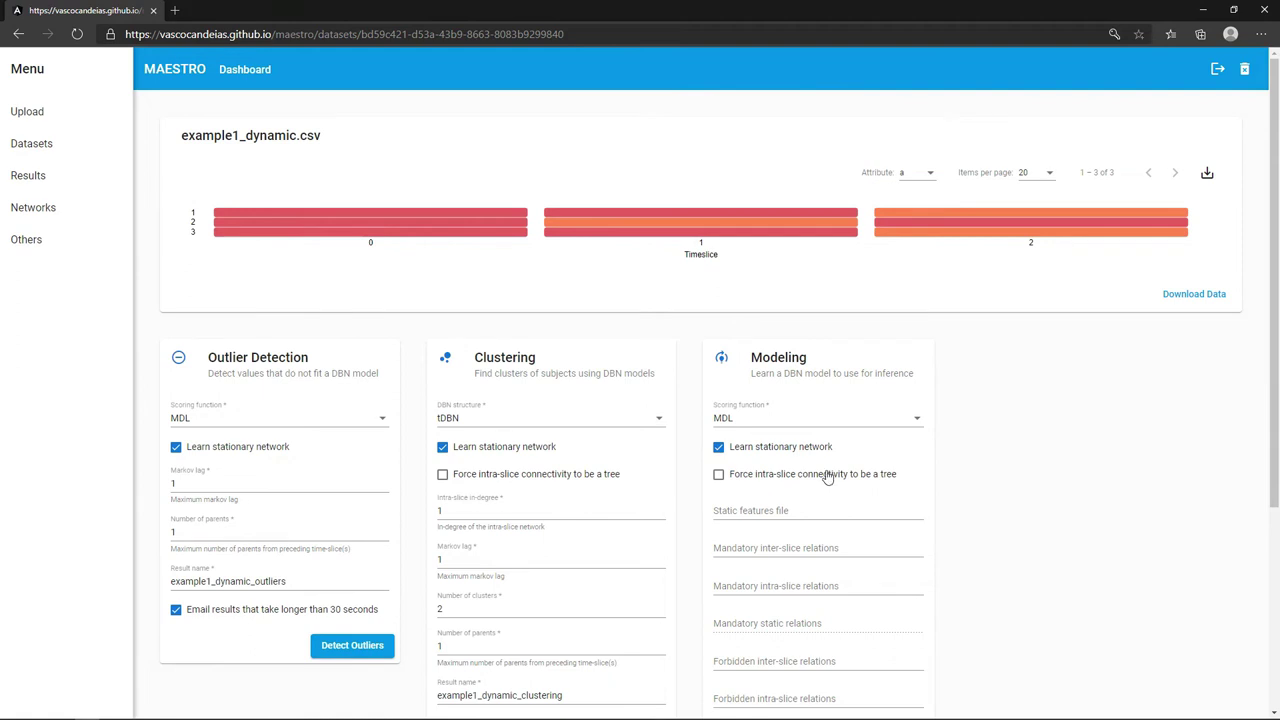
- Learn a DBN model of the data with MDL scoring, example1_static.csv as static features file and the default parameters
scroll(910, 442, "down", 2)
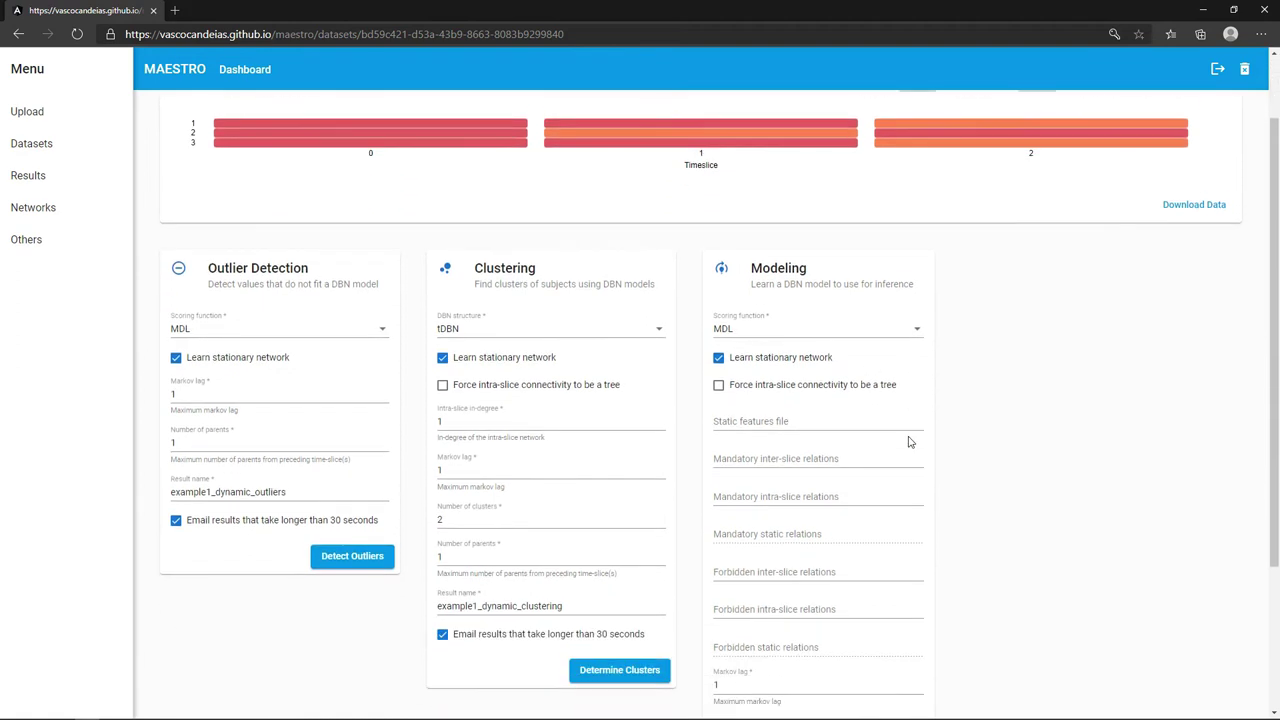
scroll(910, 442, "down", 1)
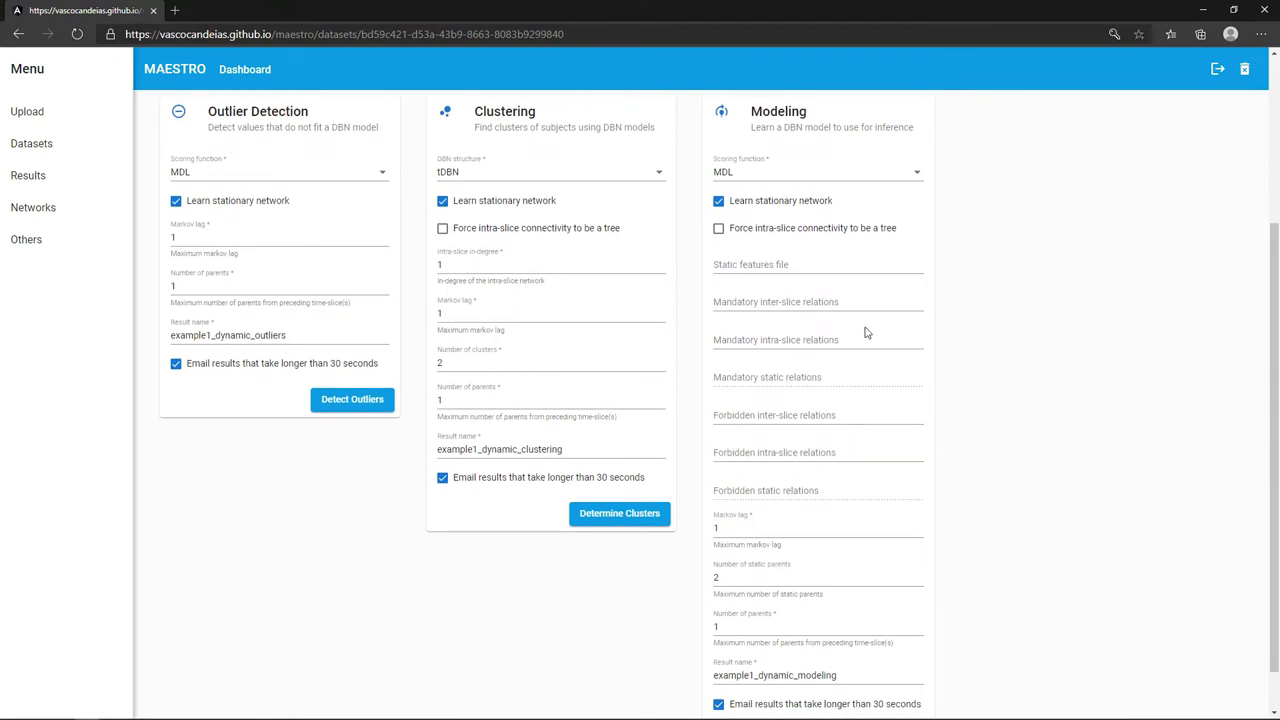
left_click(772, 265)
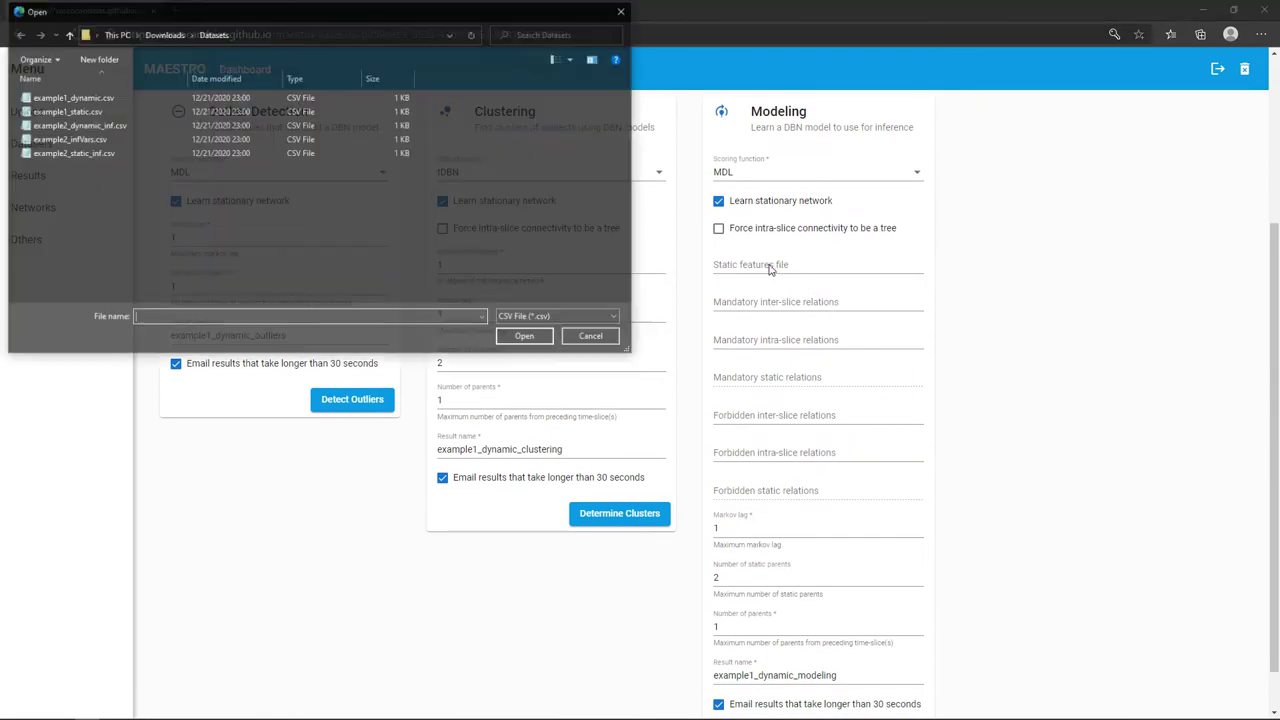
double_click(112, 113)
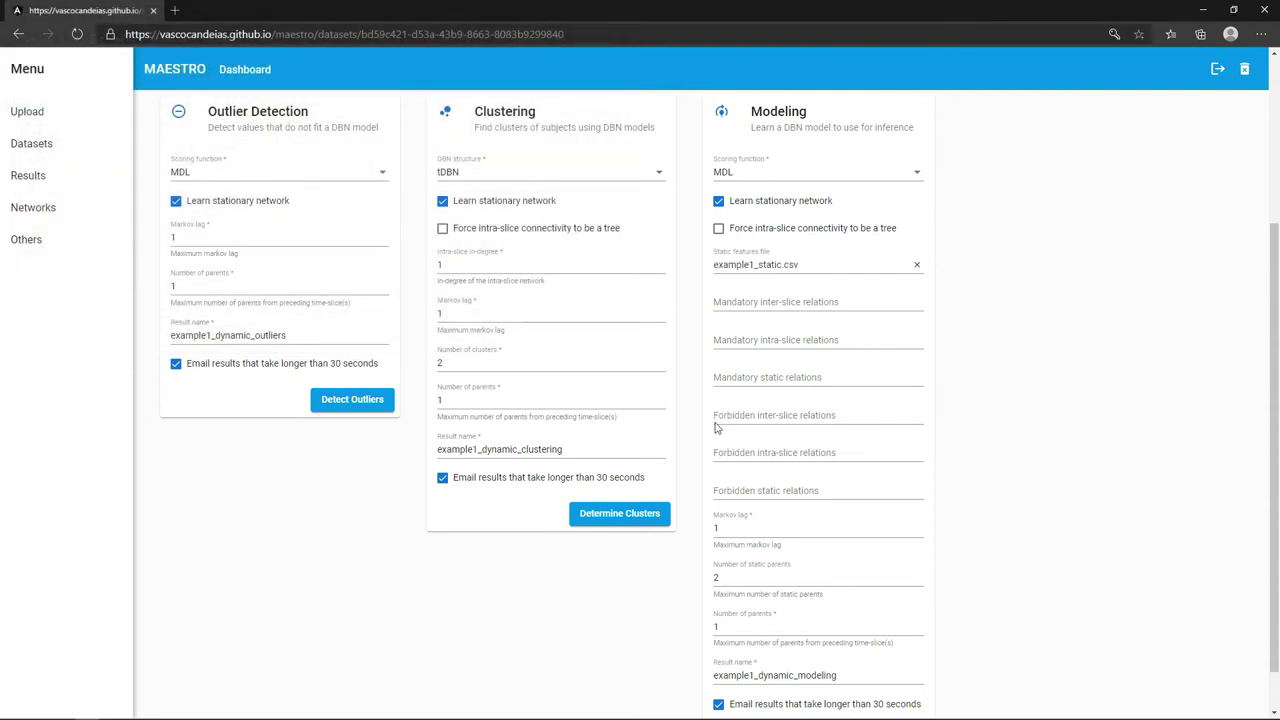
scroll(713, 665, "down", 1)
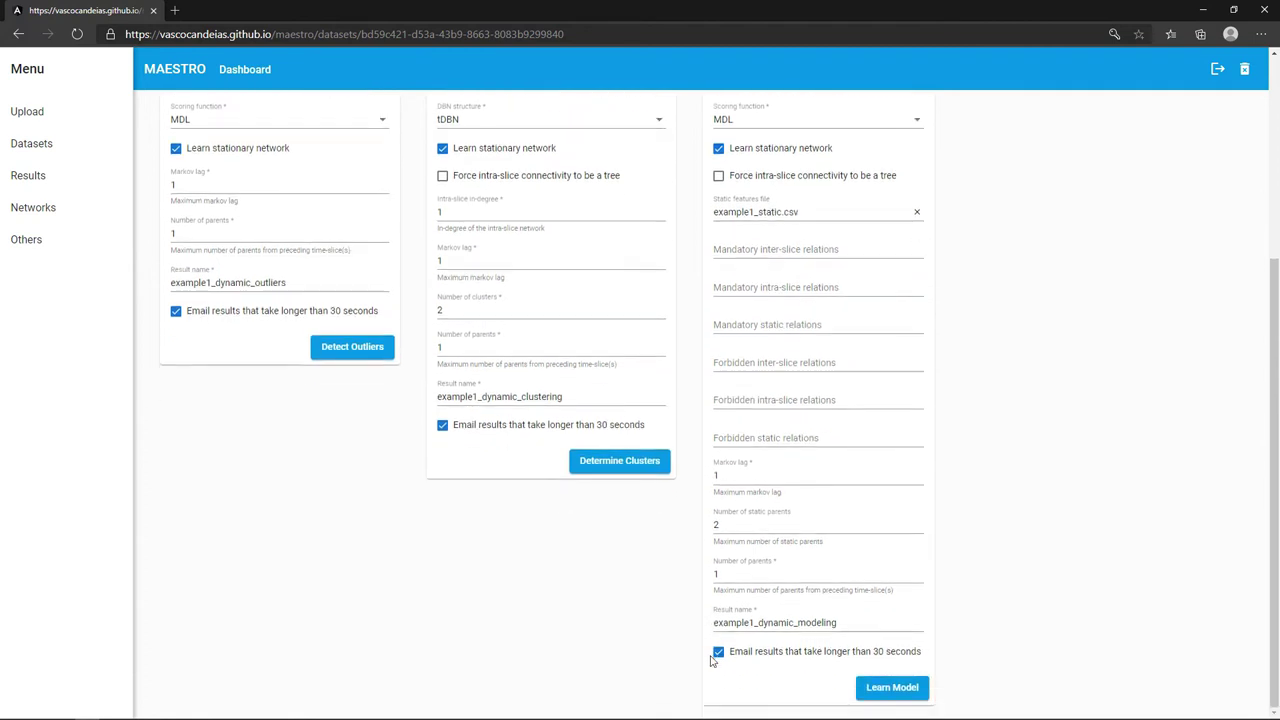
left_click(891, 688)
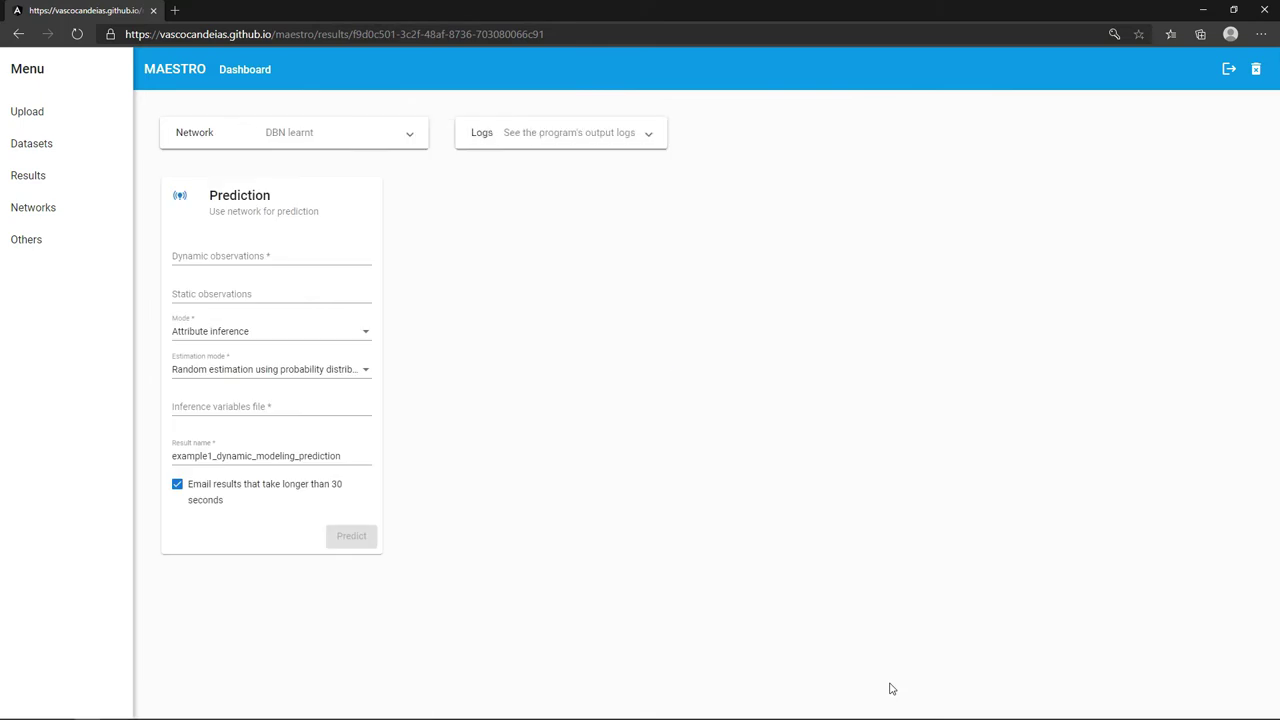
- Expand the learnt DBN and inspect the parameters of node a[1]
left_click(417, 145)
mouse_move(373, 270)
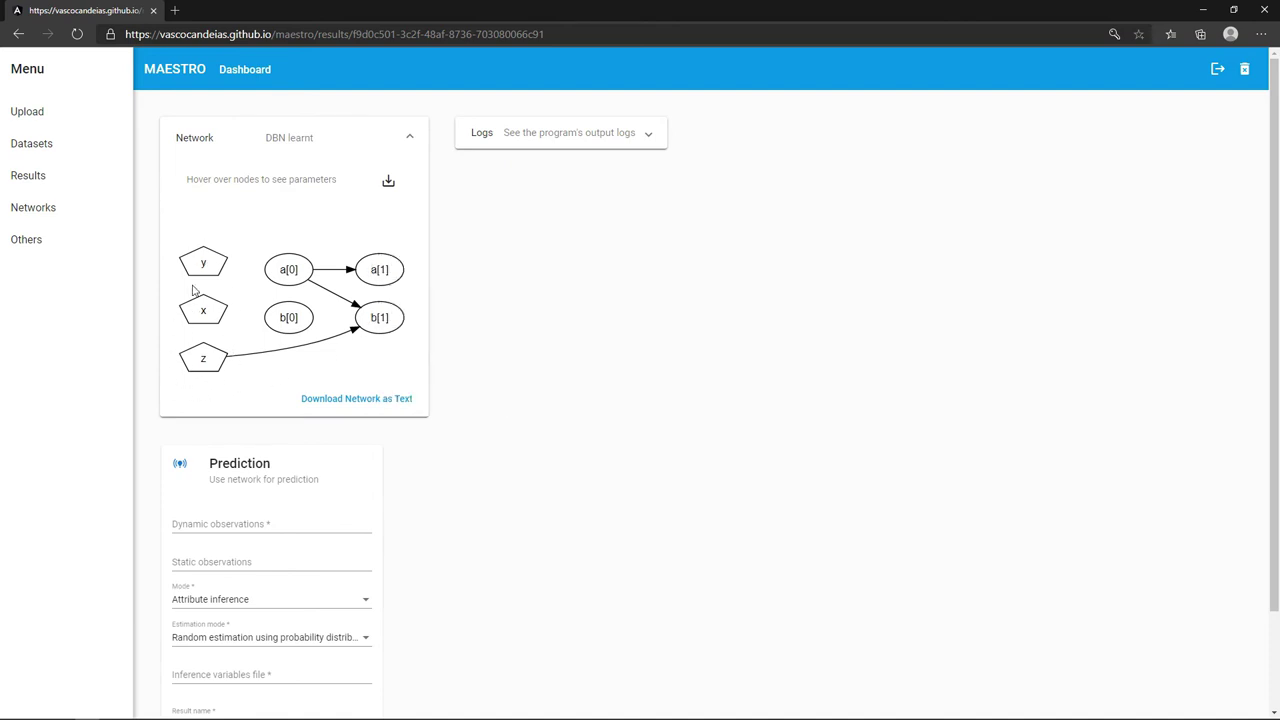
- Collapse the learnt network and read the output logs of the DBN learning
left_click(345, 140)
left_click(570, 145)
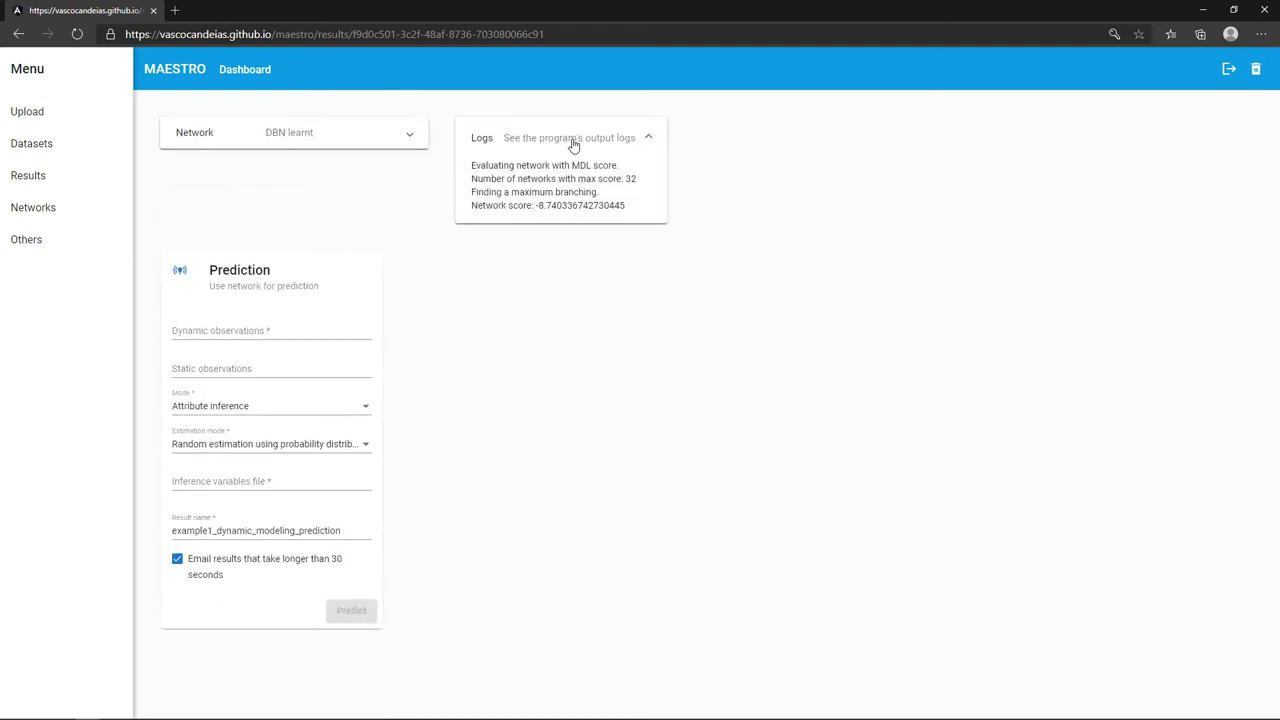
left_click(575, 144)
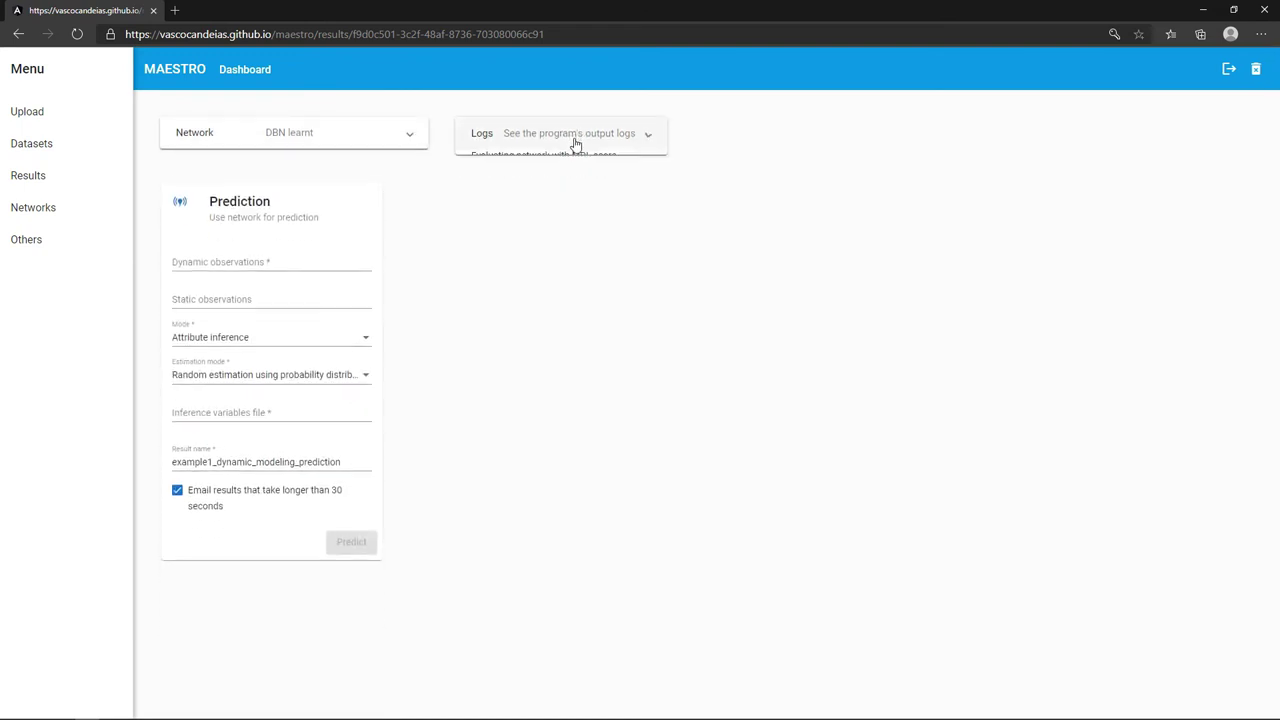
- Load example2_dynamic_inf.csv as the dynamic observations and example2_static_inf.csv as the static observations for the prediction
left_click(237, 257)
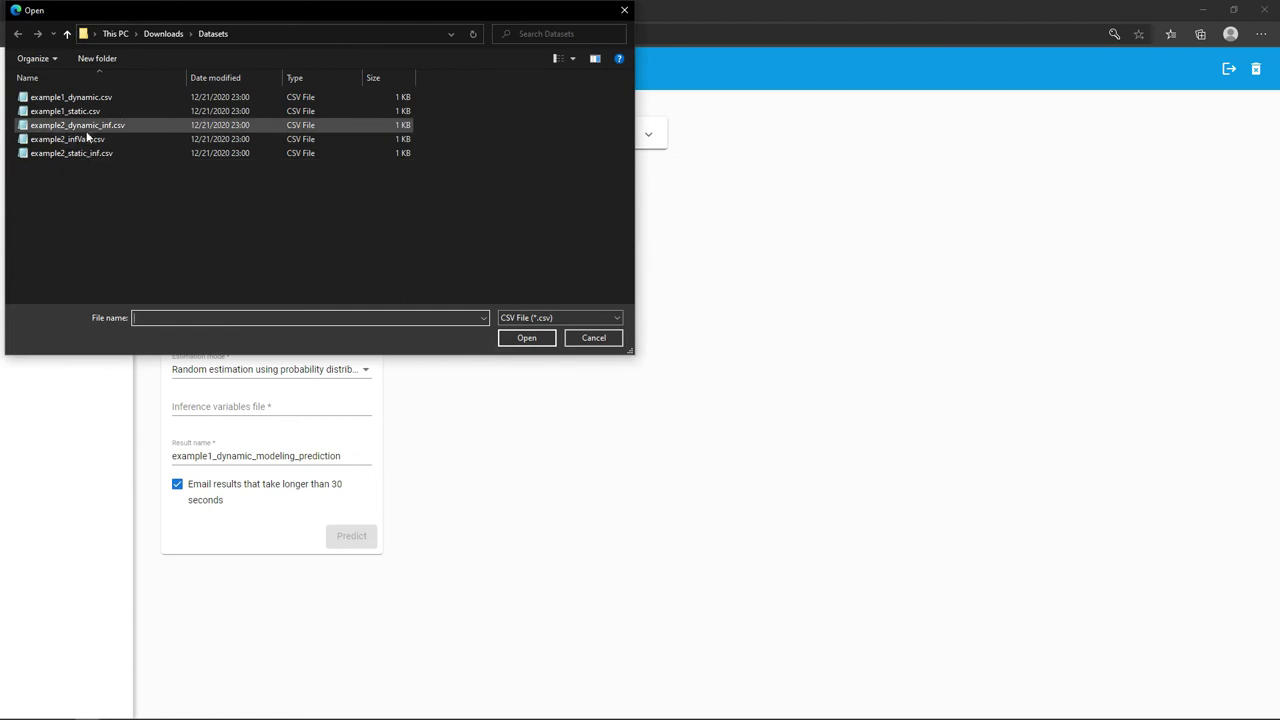
left_click(88, 130)
left_click(89, 130)
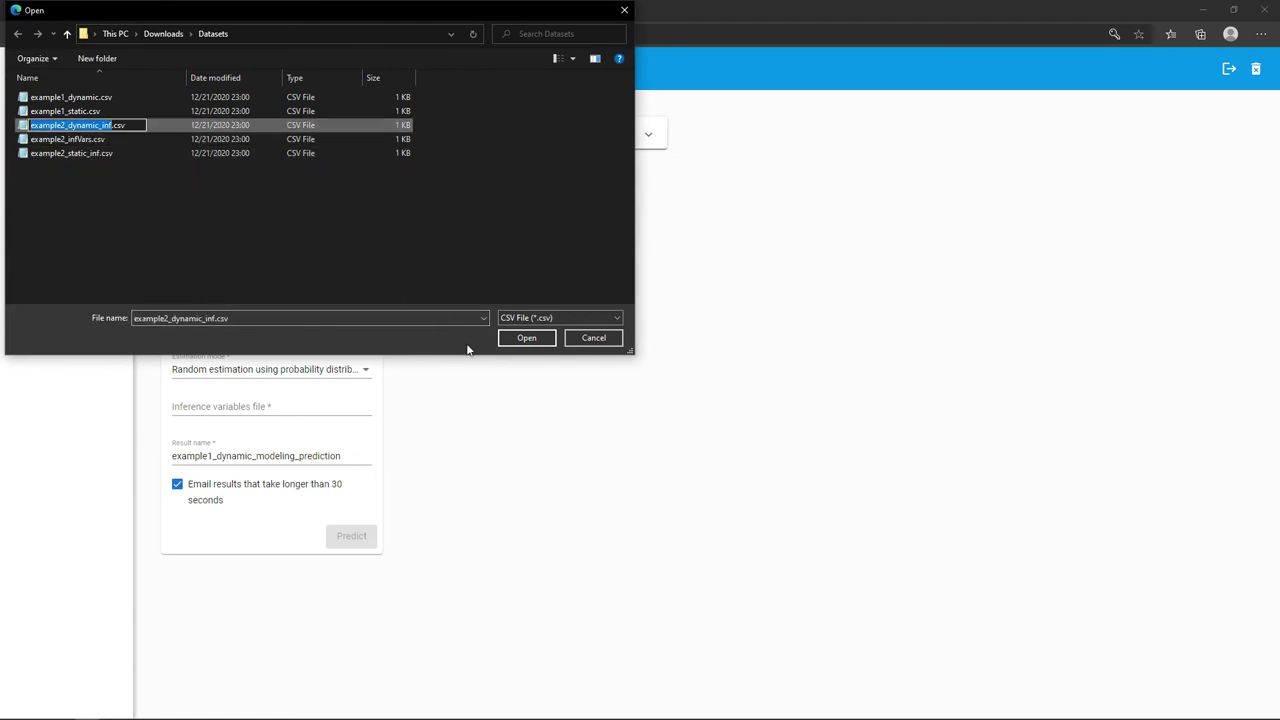
left_click(527, 337)
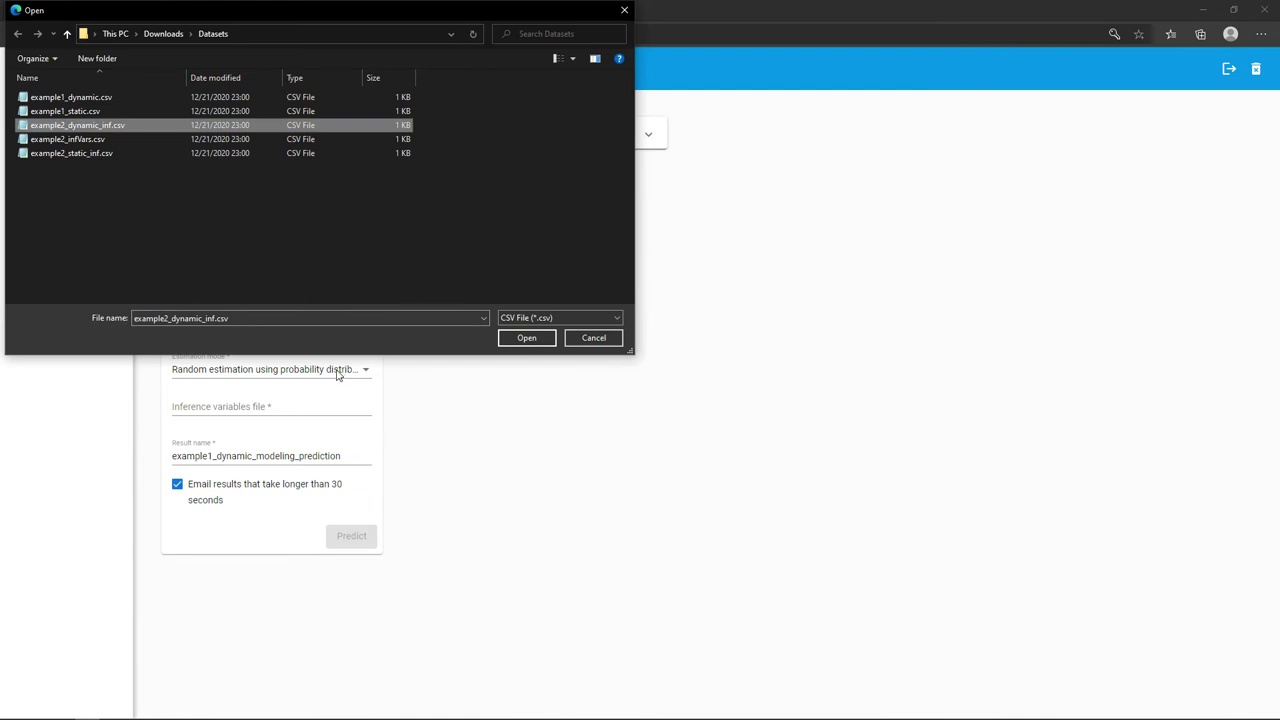
double_click(113, 127)
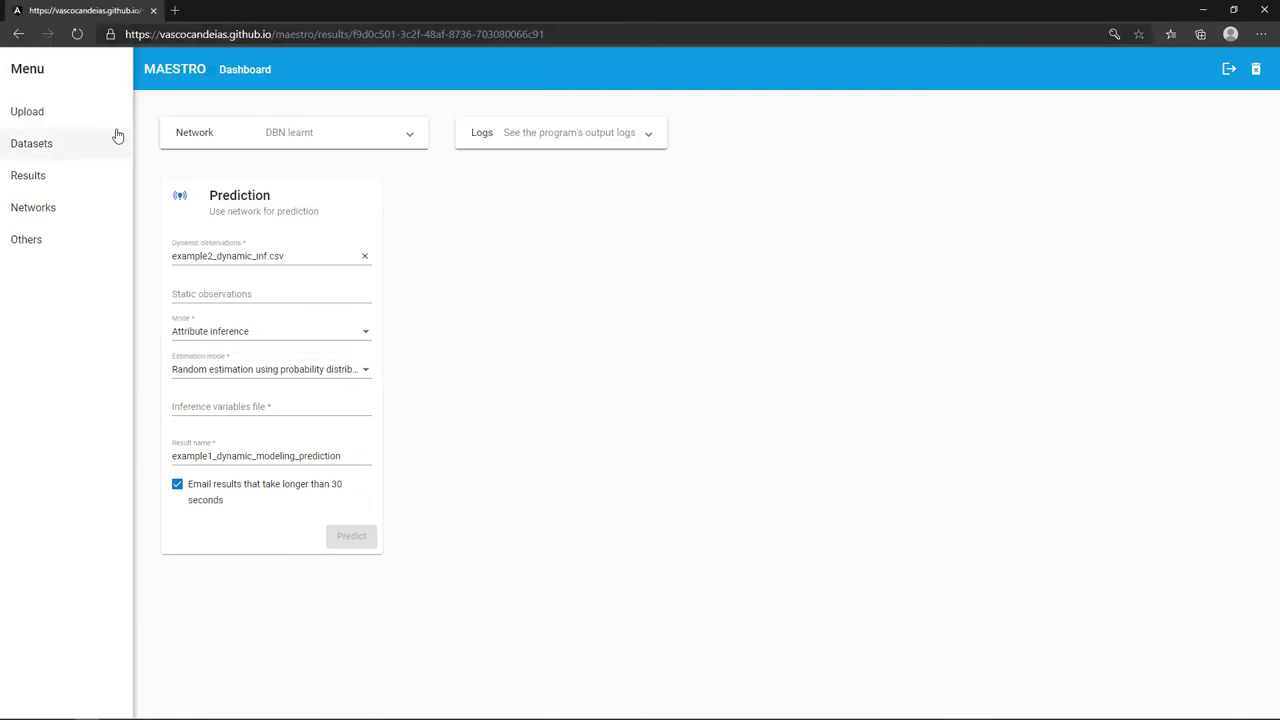
left_click(222, 293)
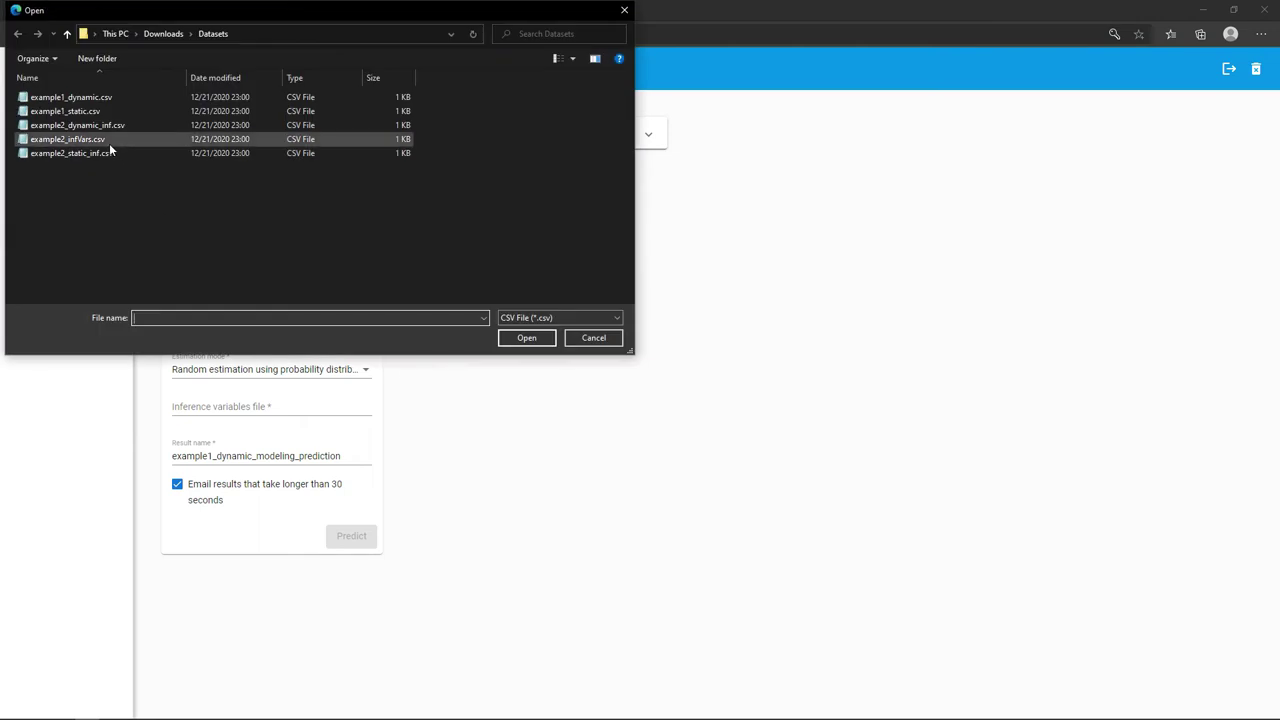
double_click(109, 152)
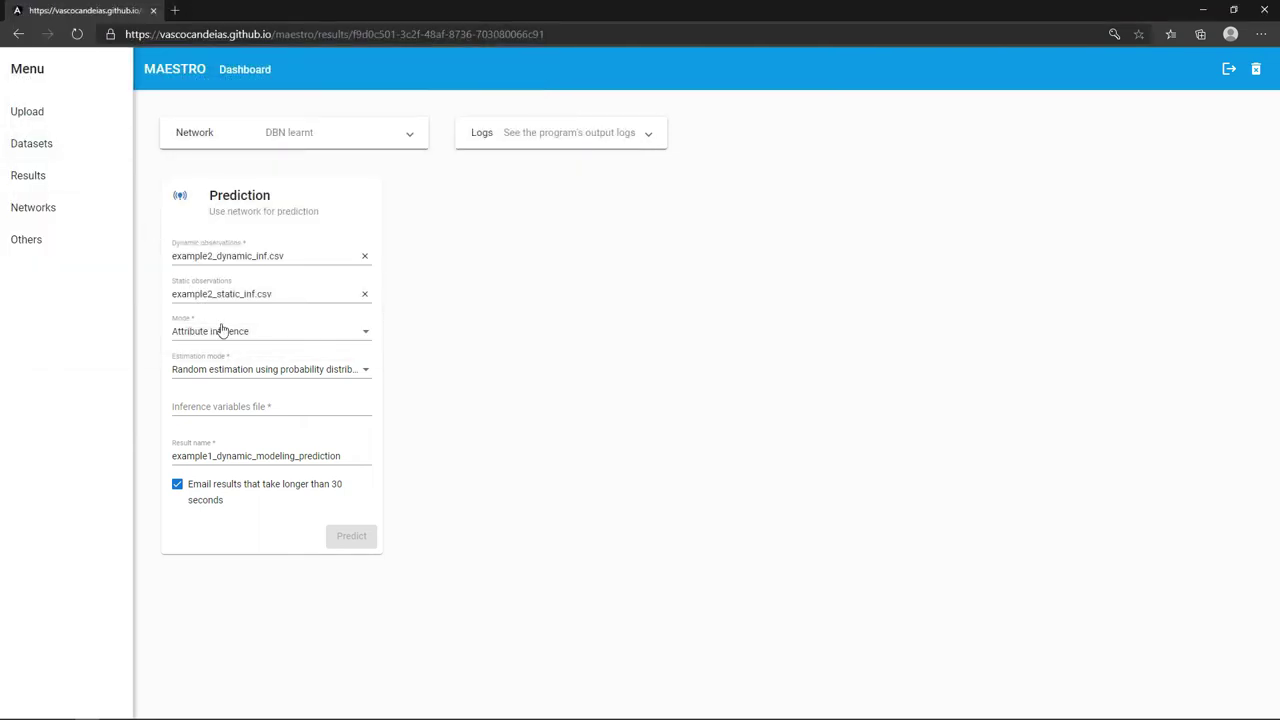
- Run an attribute inference prediction with random estimation using probability distribution and example2_infVars.csv as the inference variables file
left_click(226, 336)
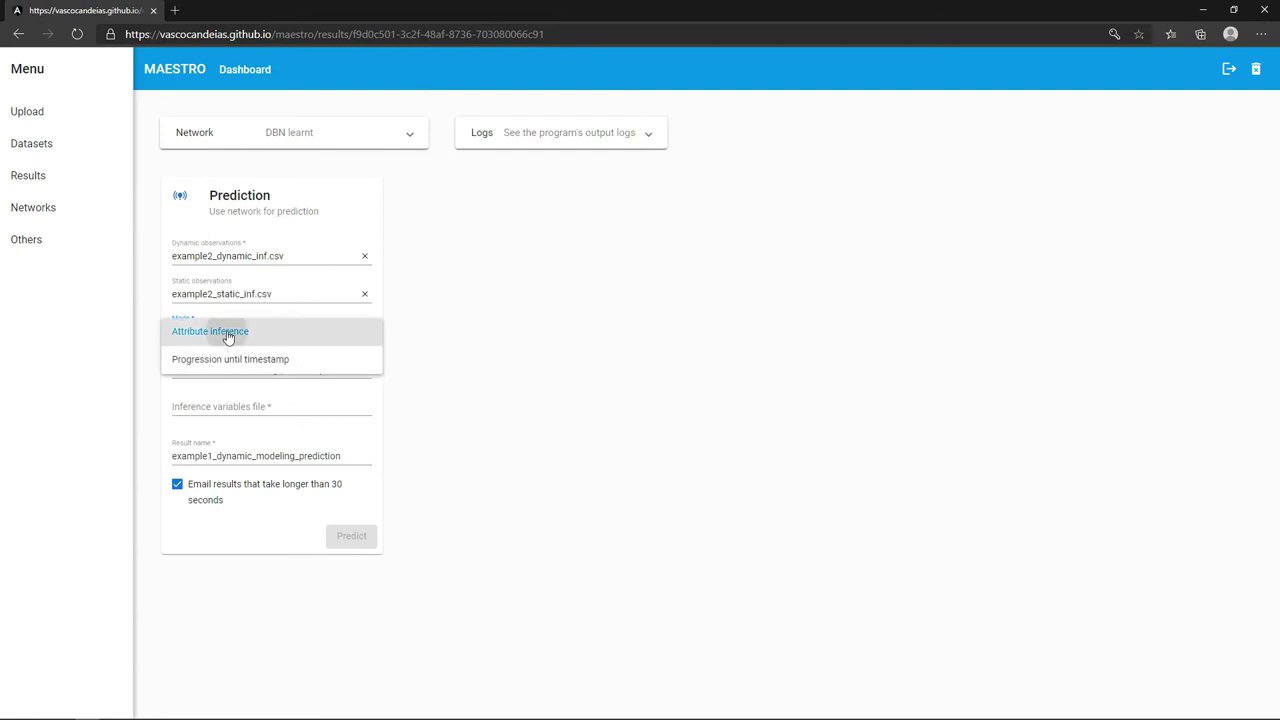
left_click(229, 332)
left_click(244, 366)
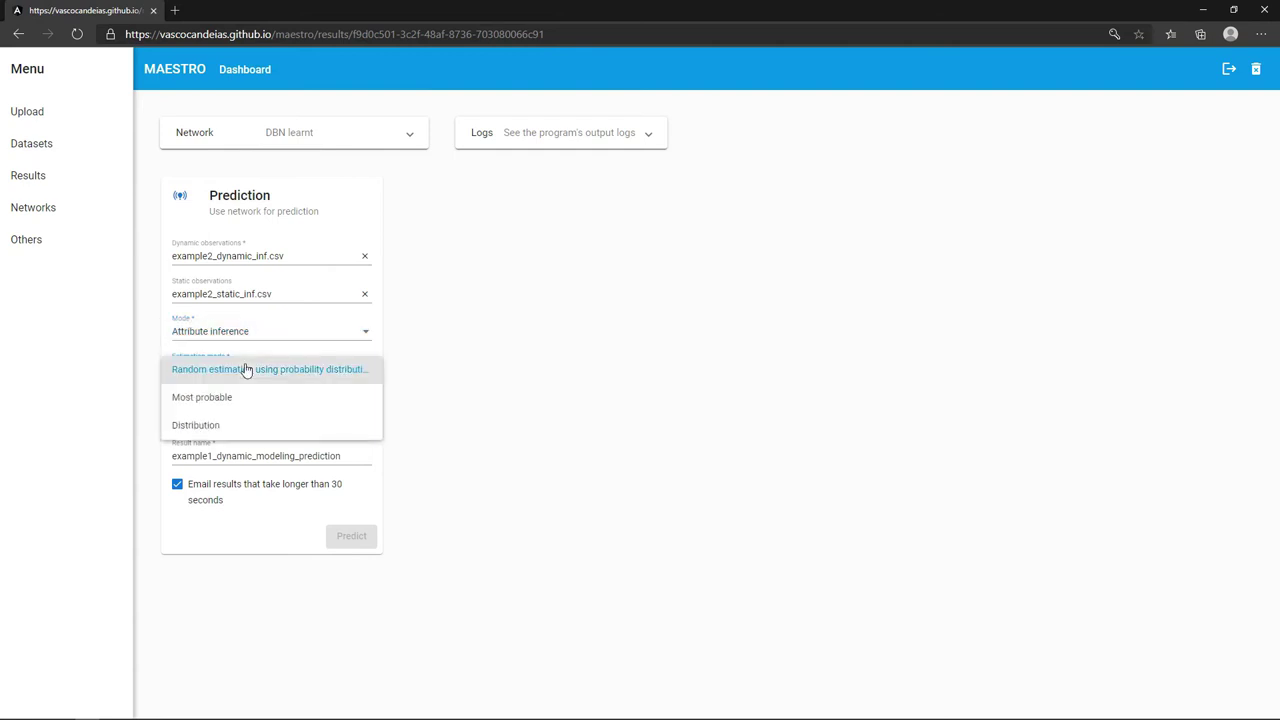
left_click(257, 376)
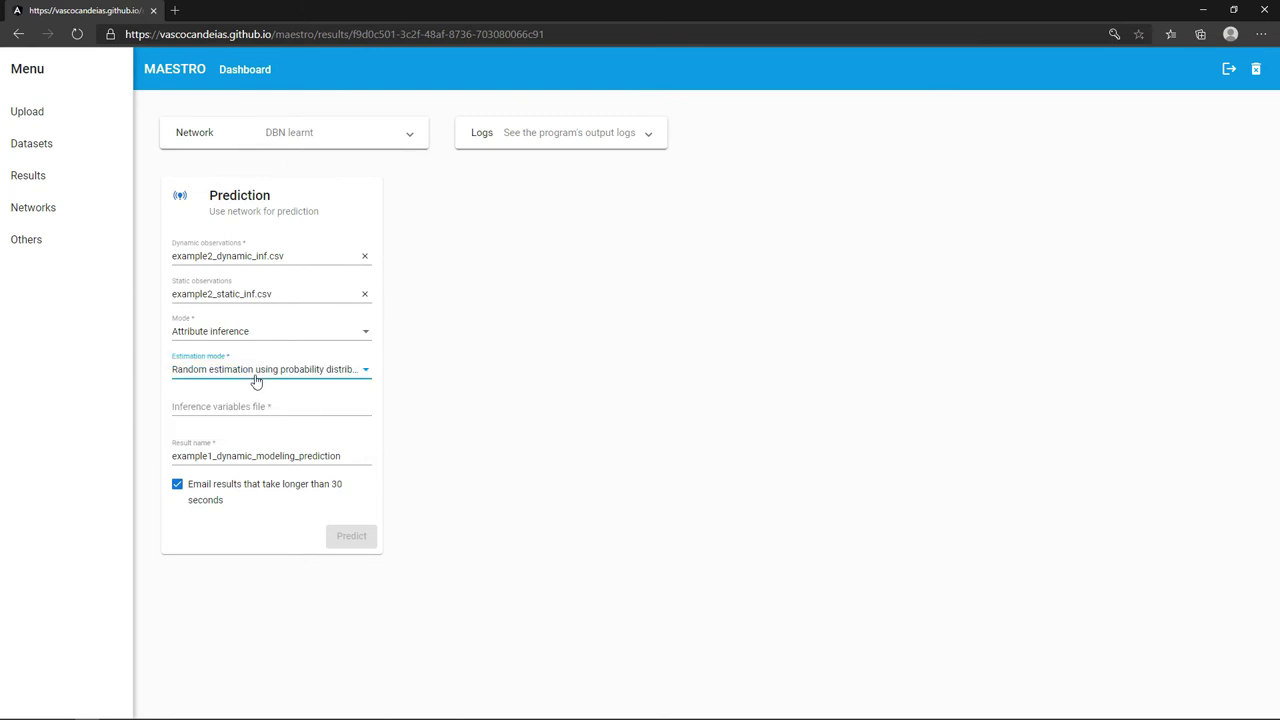
left_click(249, 412)
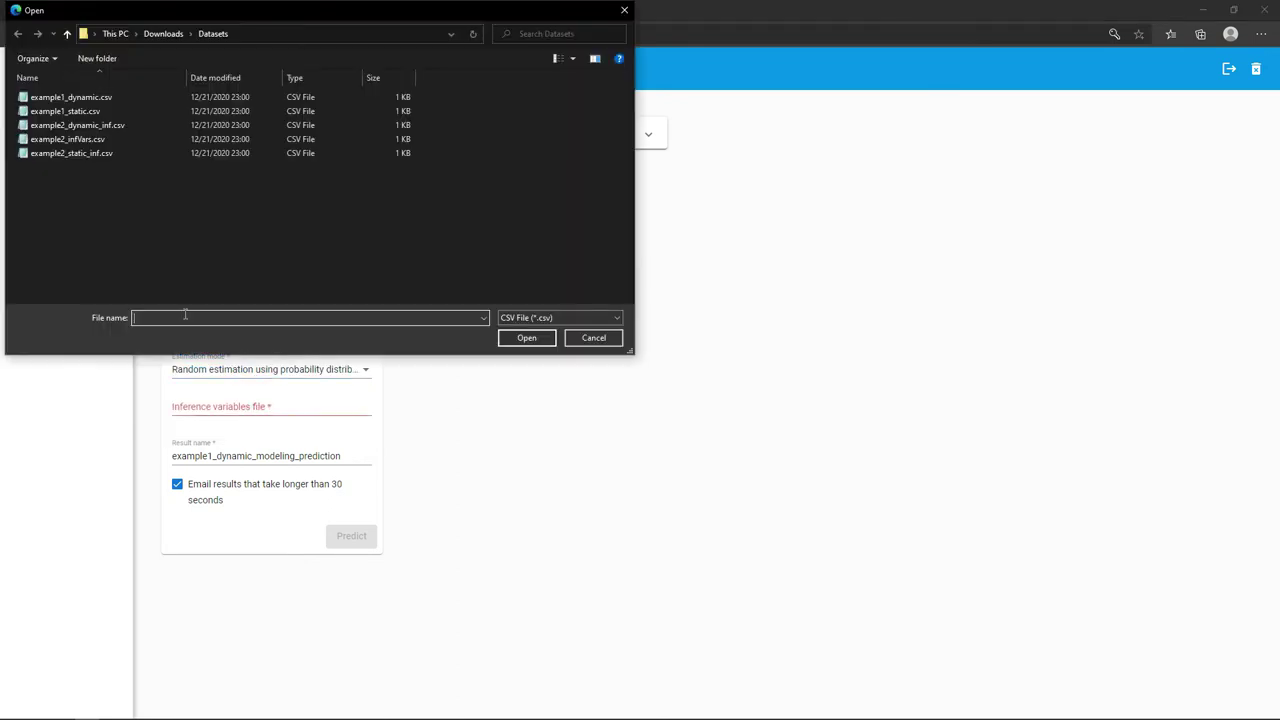
double_click(95, 140)
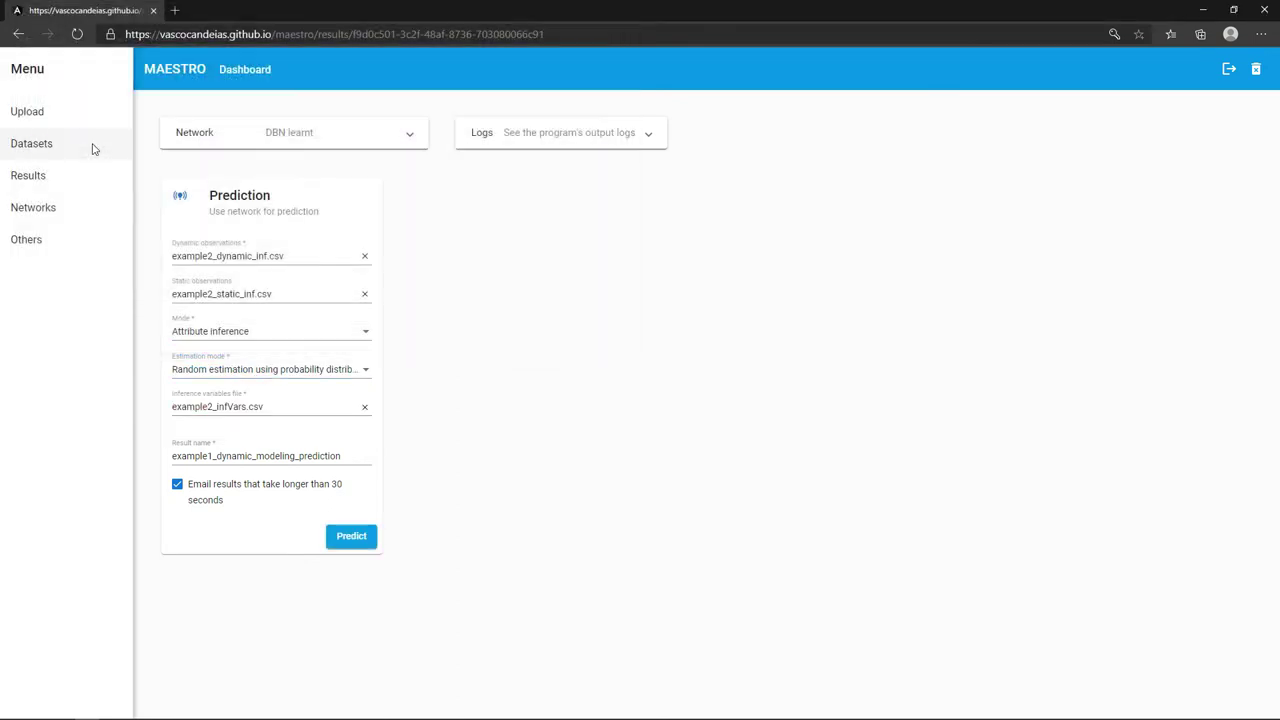
left_click(350, 537)
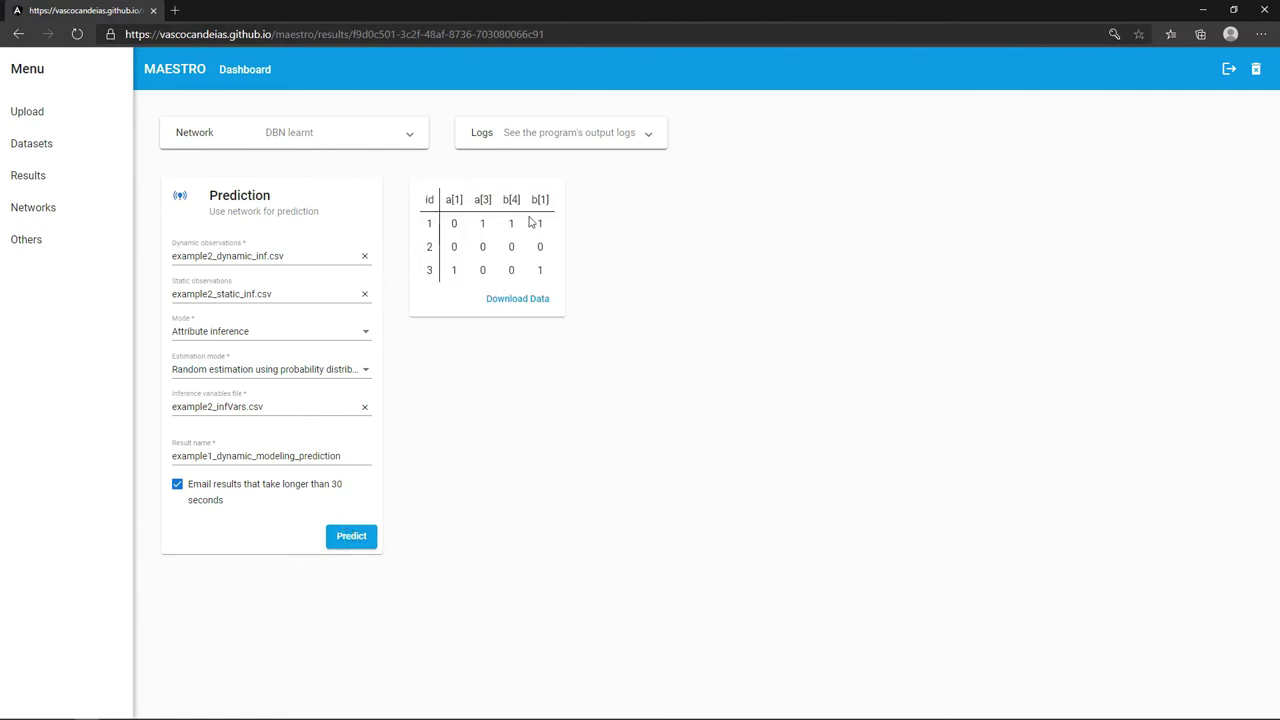
- Rerun the attribute inference with the estimation mode set to Distribution
left_click(240, 372)
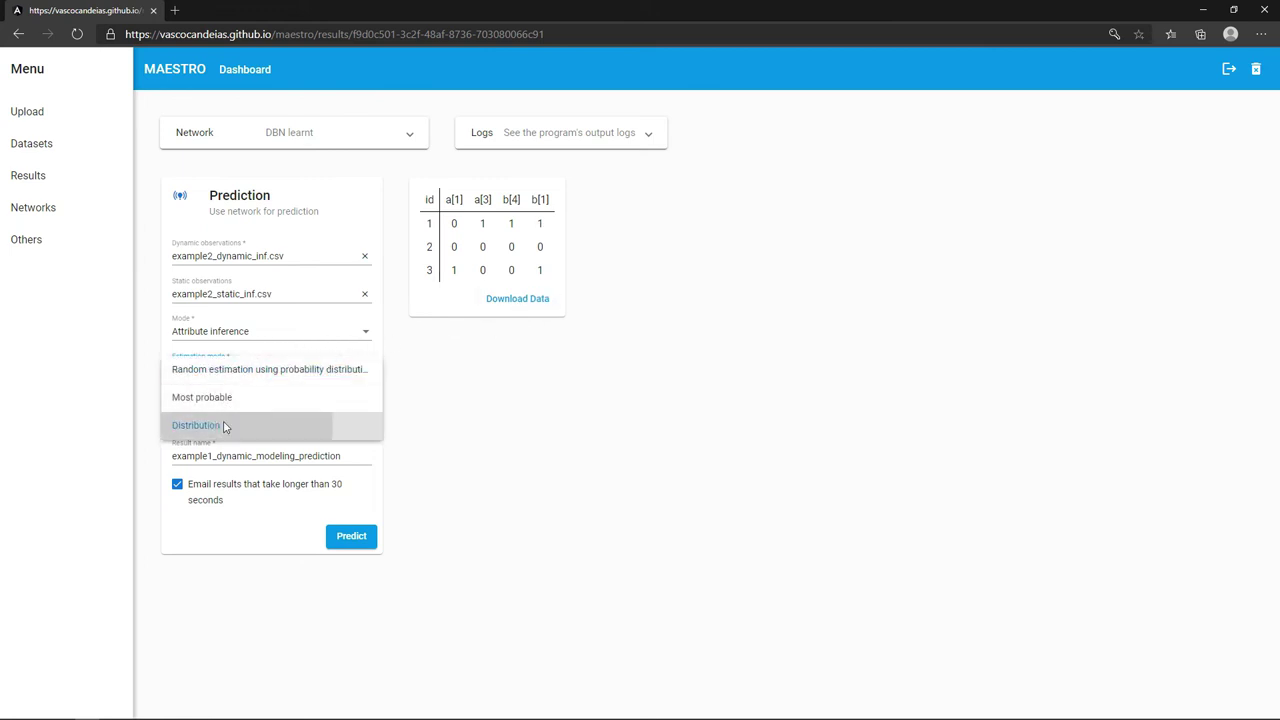
left_click(226, 422)
left_click(362, 541)
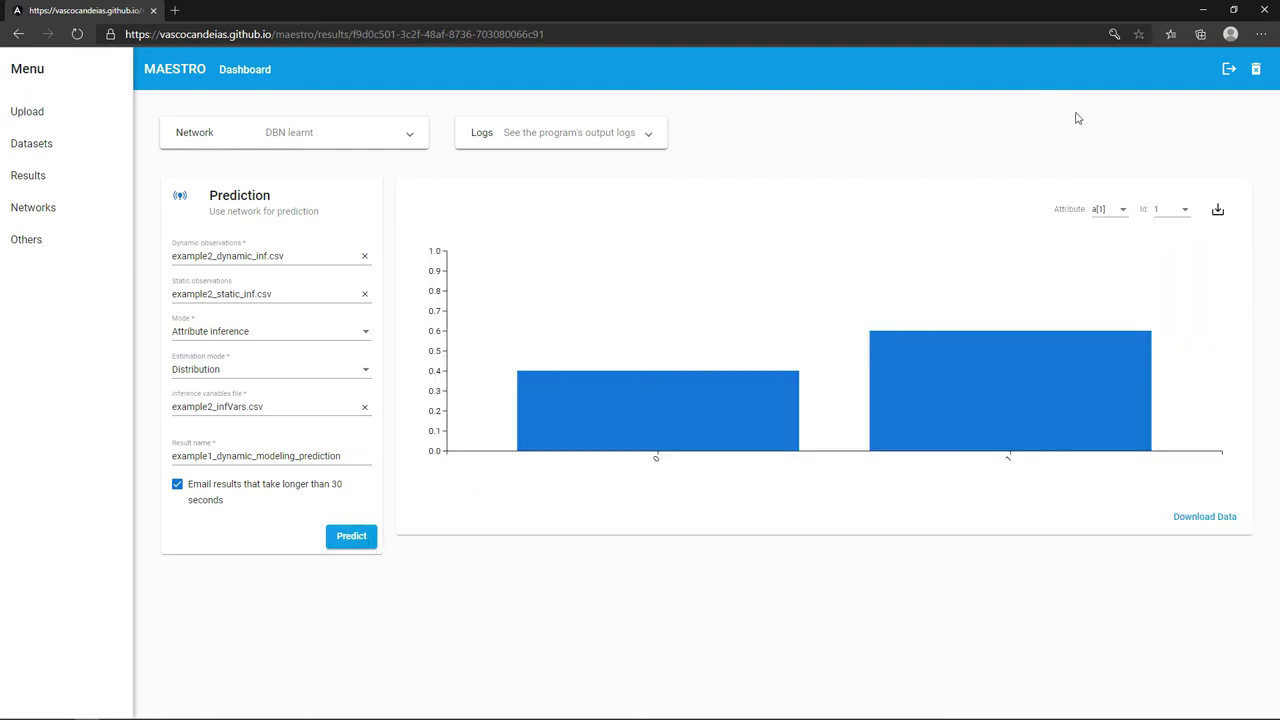
- Examine the predicted distributions of attributes a[3], b[1] and b[4], switching between subject ids
left_click(1110, 210)
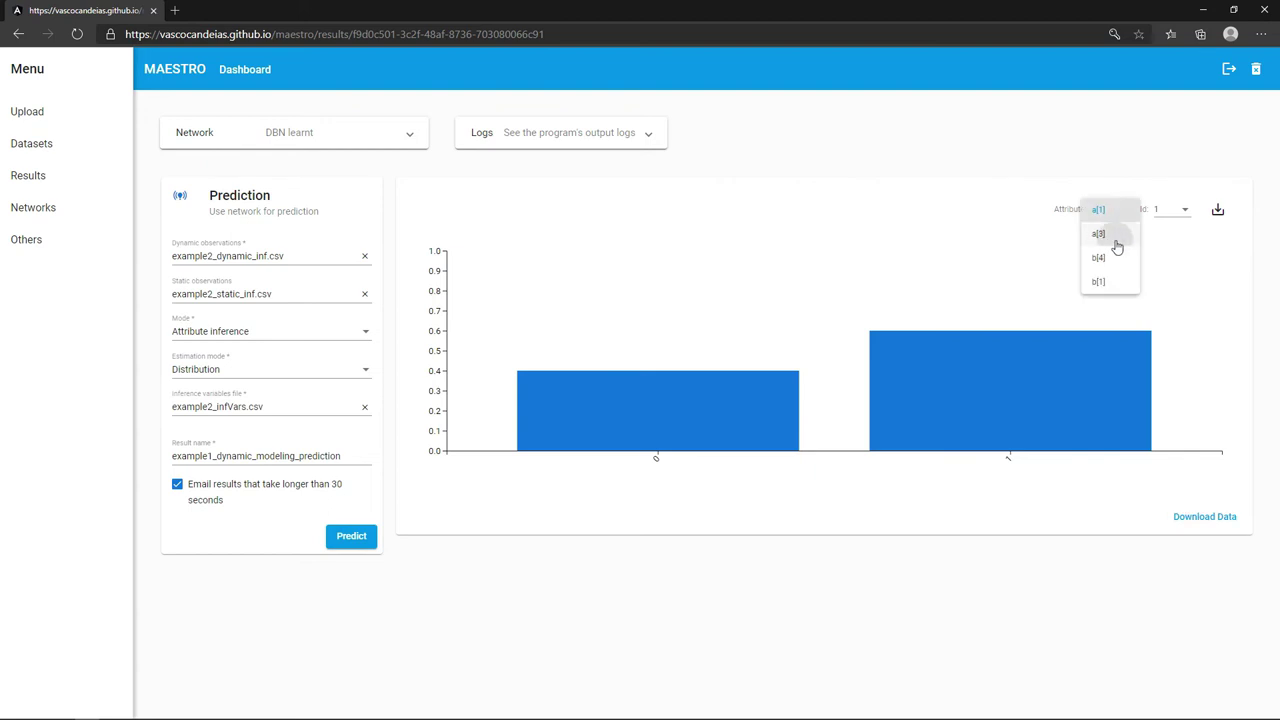
left_click(1117, 247)
left_click(1165, 213)
left_click(1170, 248)
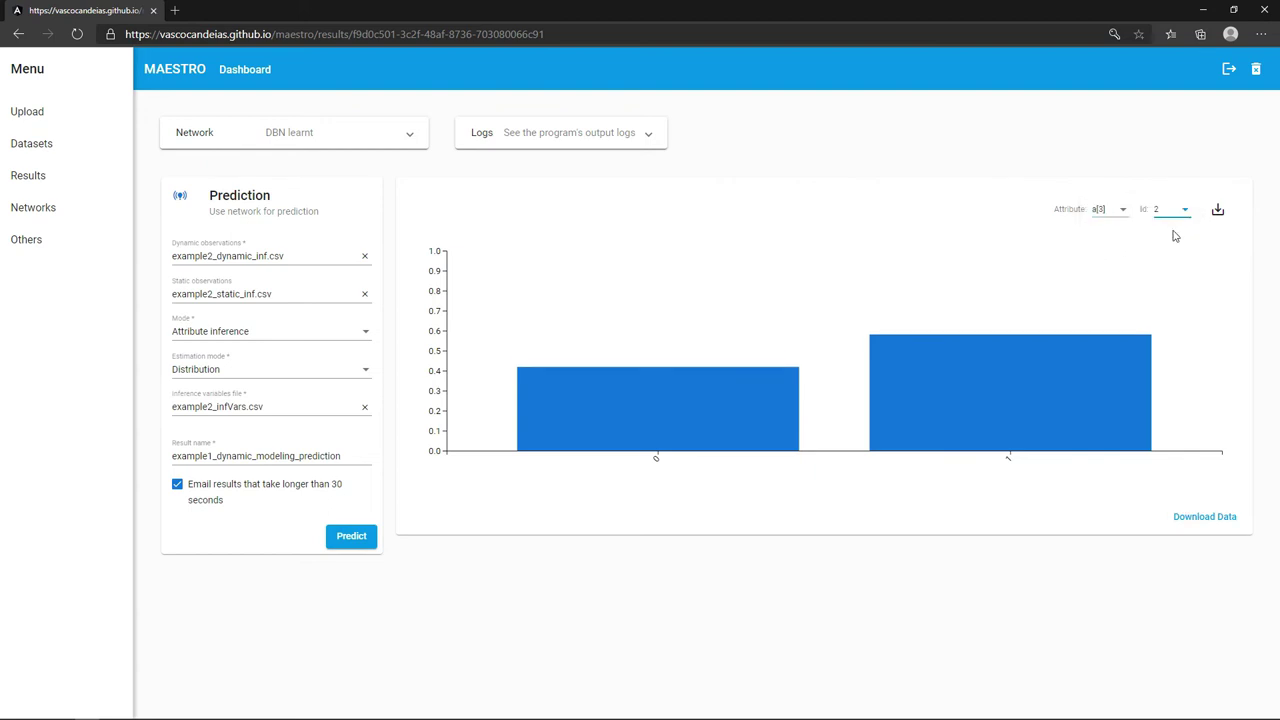
left_click(1133, 211)
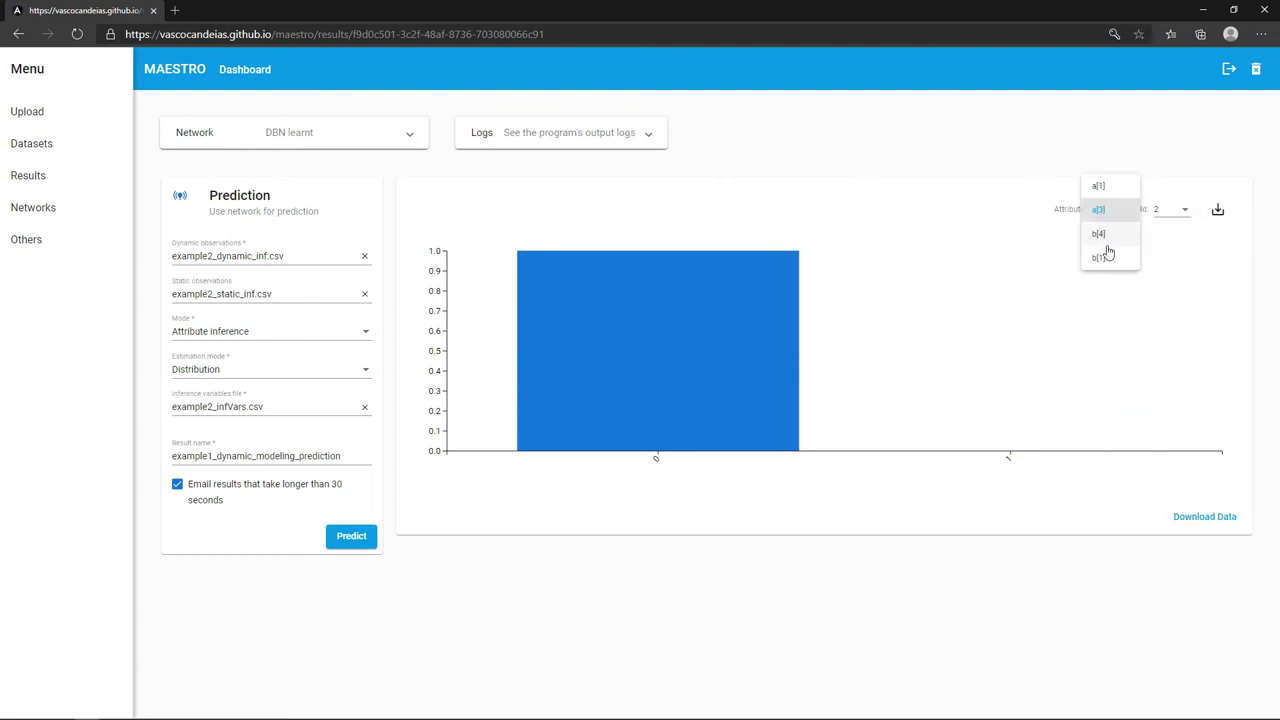
left_click(1108, 253)
left_click(1108, 211)
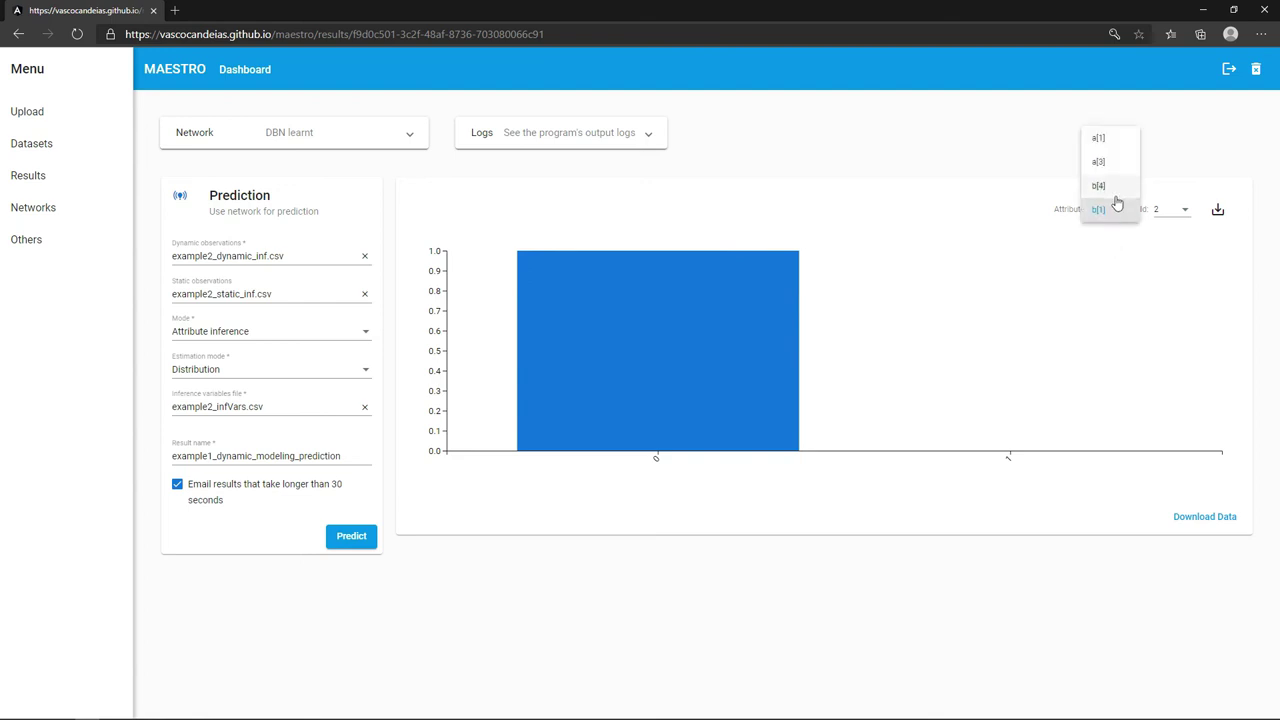
left_click(1115, 196)
left_click(1166, 209)
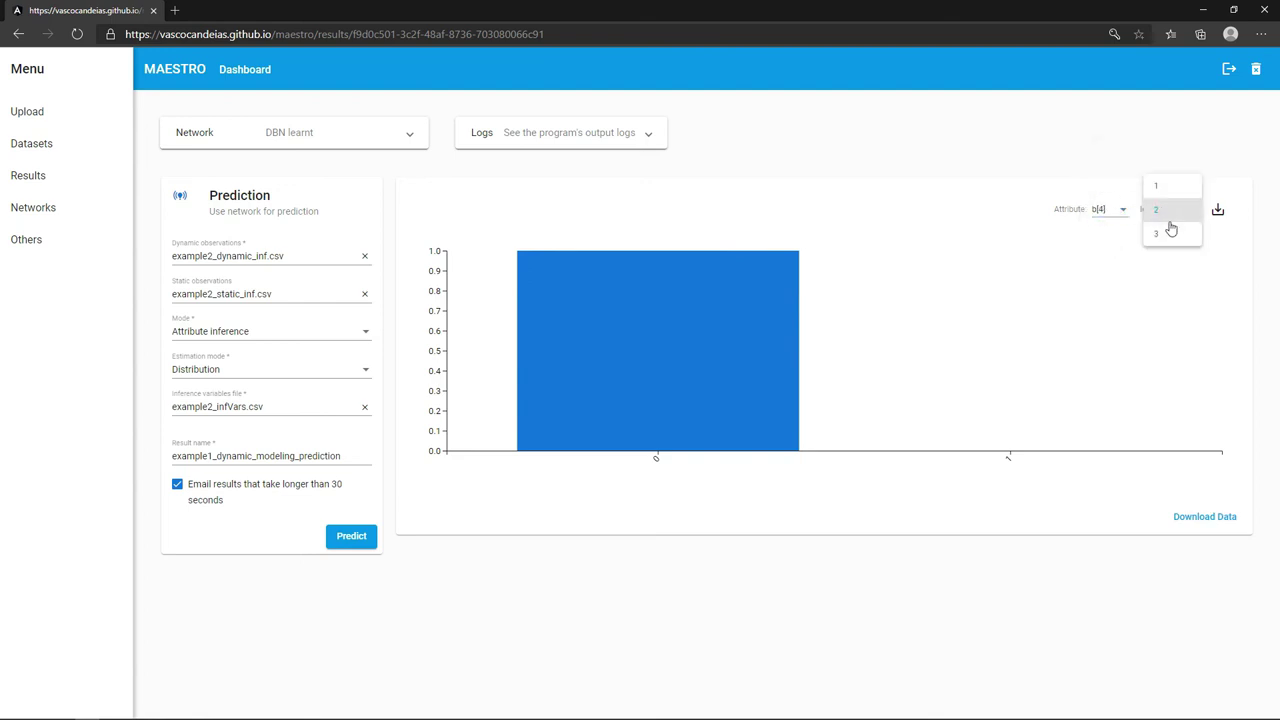
left_click(1173, 234)
left_click(1172, 212)
left_click(1162, 187)
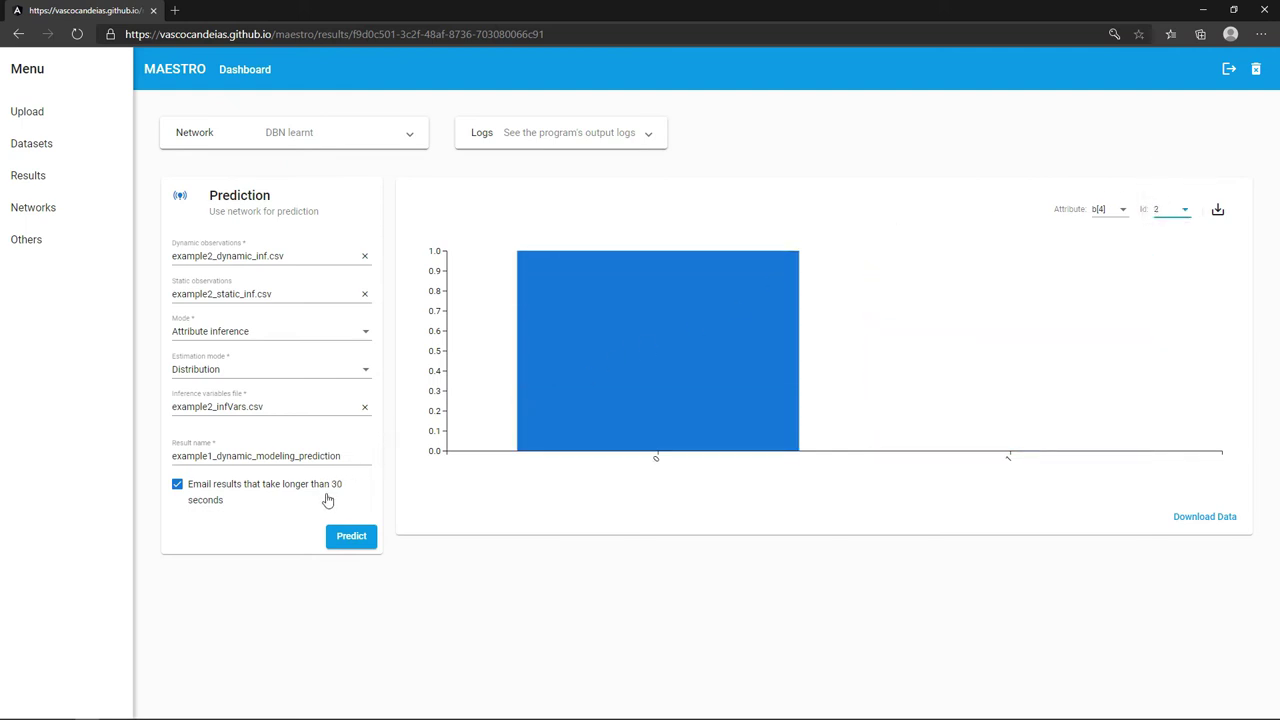
- Run a prediction in Progression until timestamp mode with Most probable estimation and final timestamp 5
left_click(258, 340)
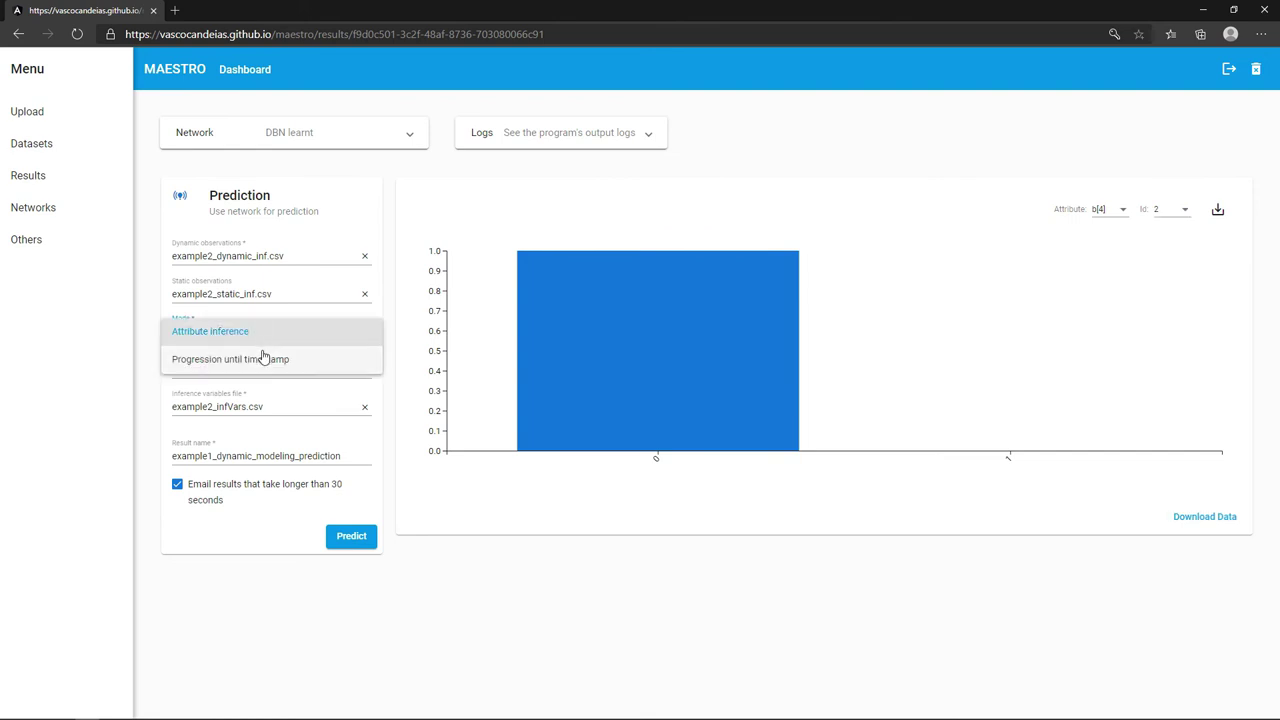
left_click(263, 359)
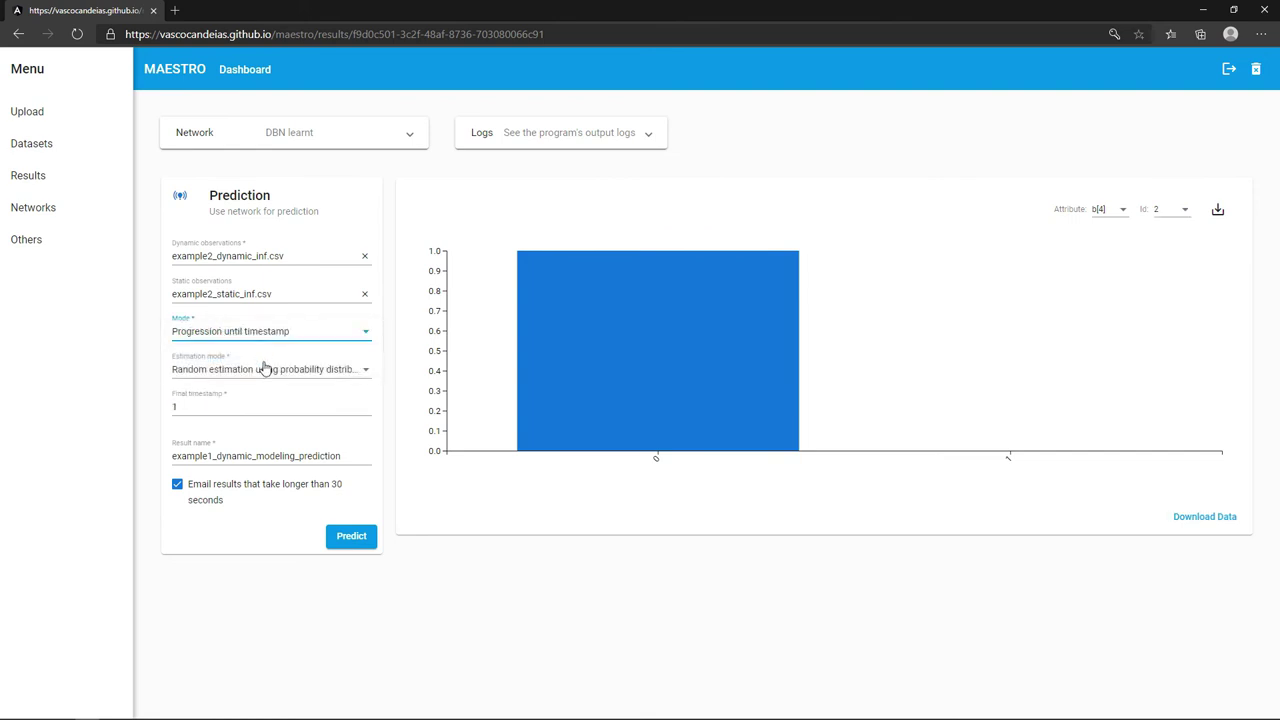
left_click(264, 369)
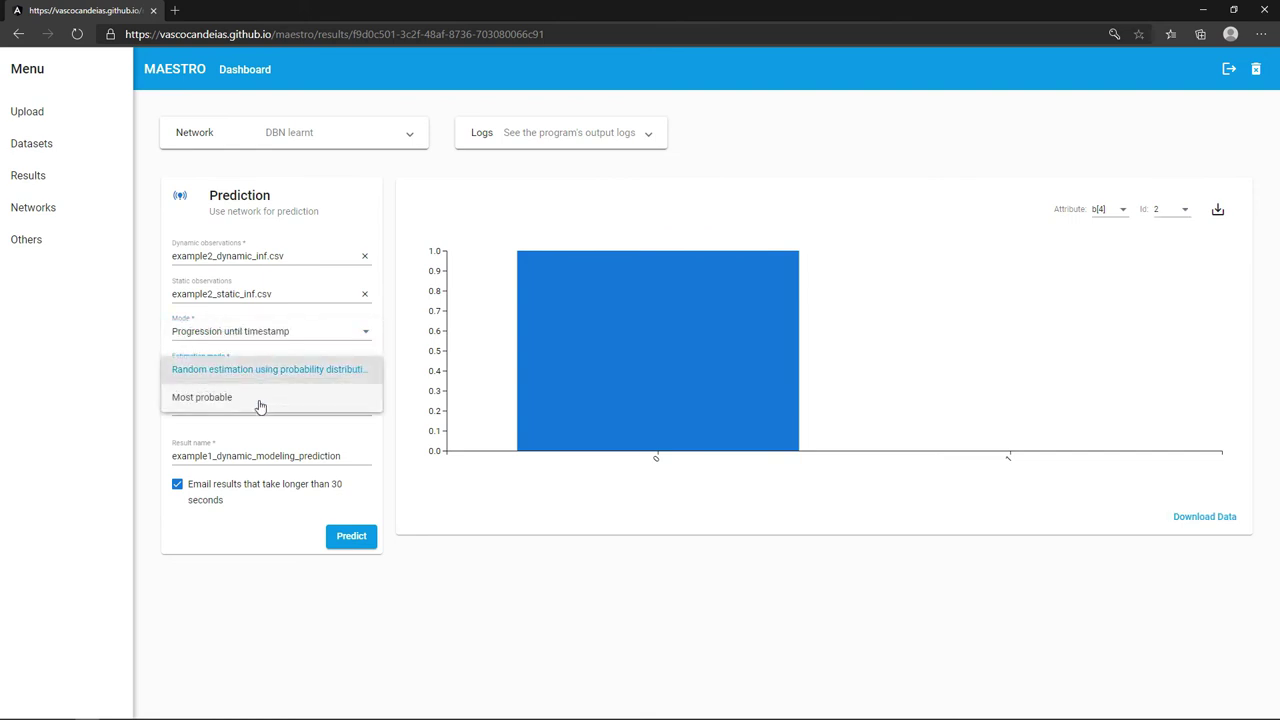
left_click(257, 397)
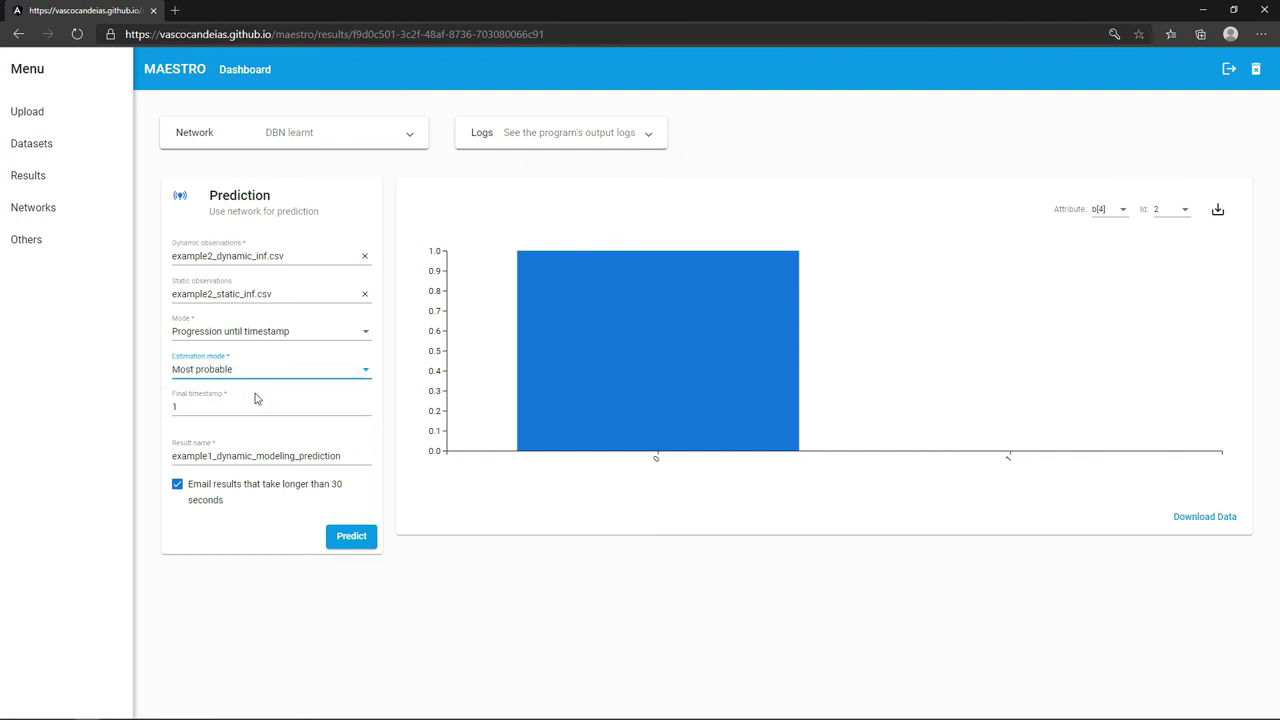
left_click(265, 411)
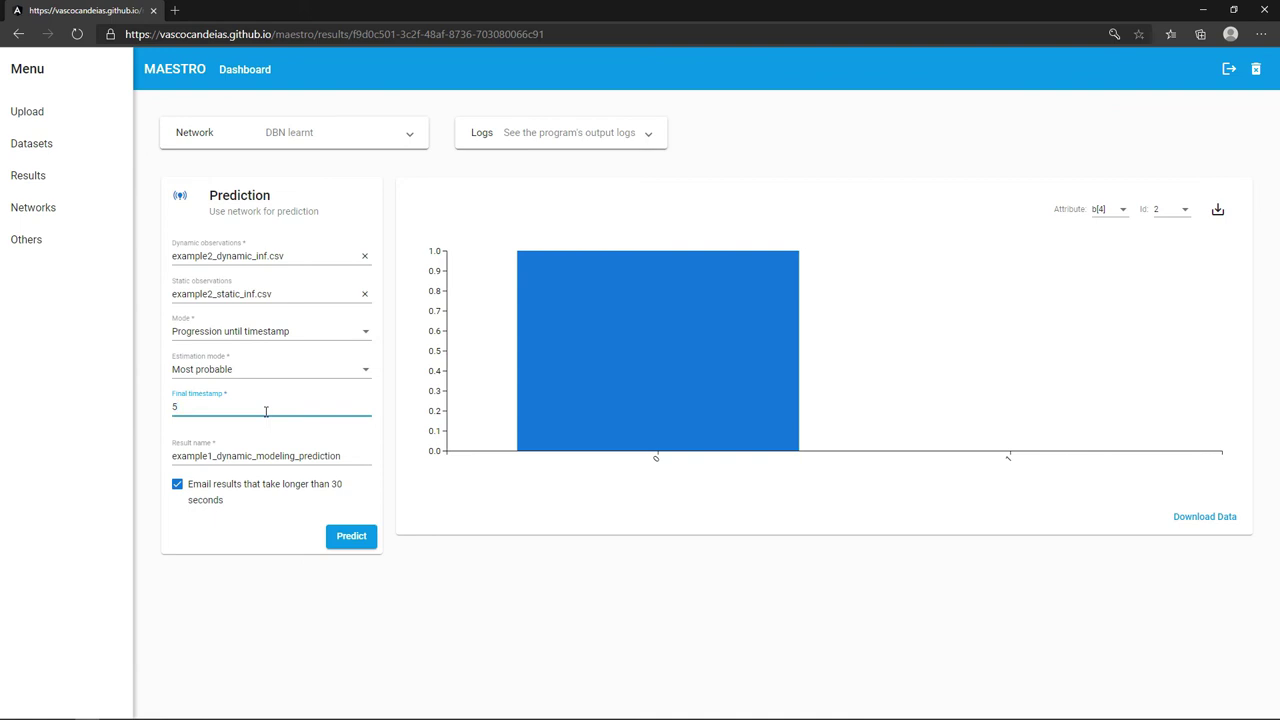
left_click(355, 536)
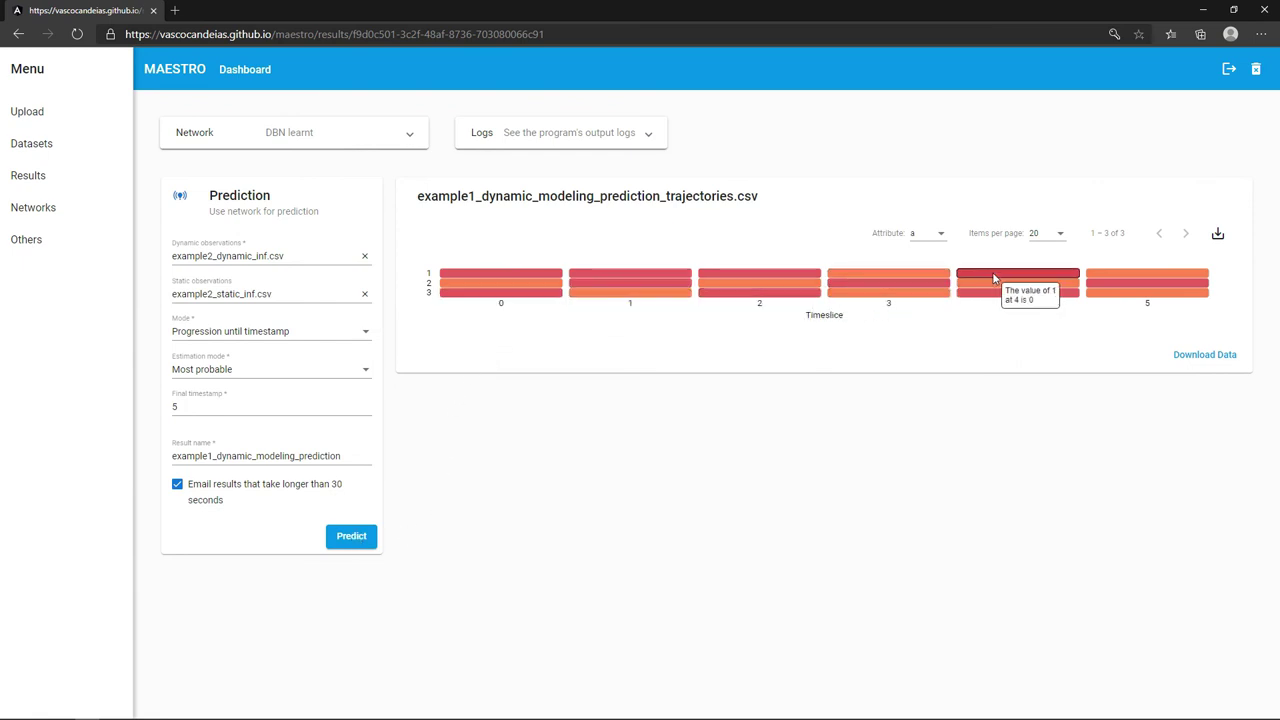
- View the predicted trajectories of attribute b, and return the chart to attribute a
left_click(940, 240)
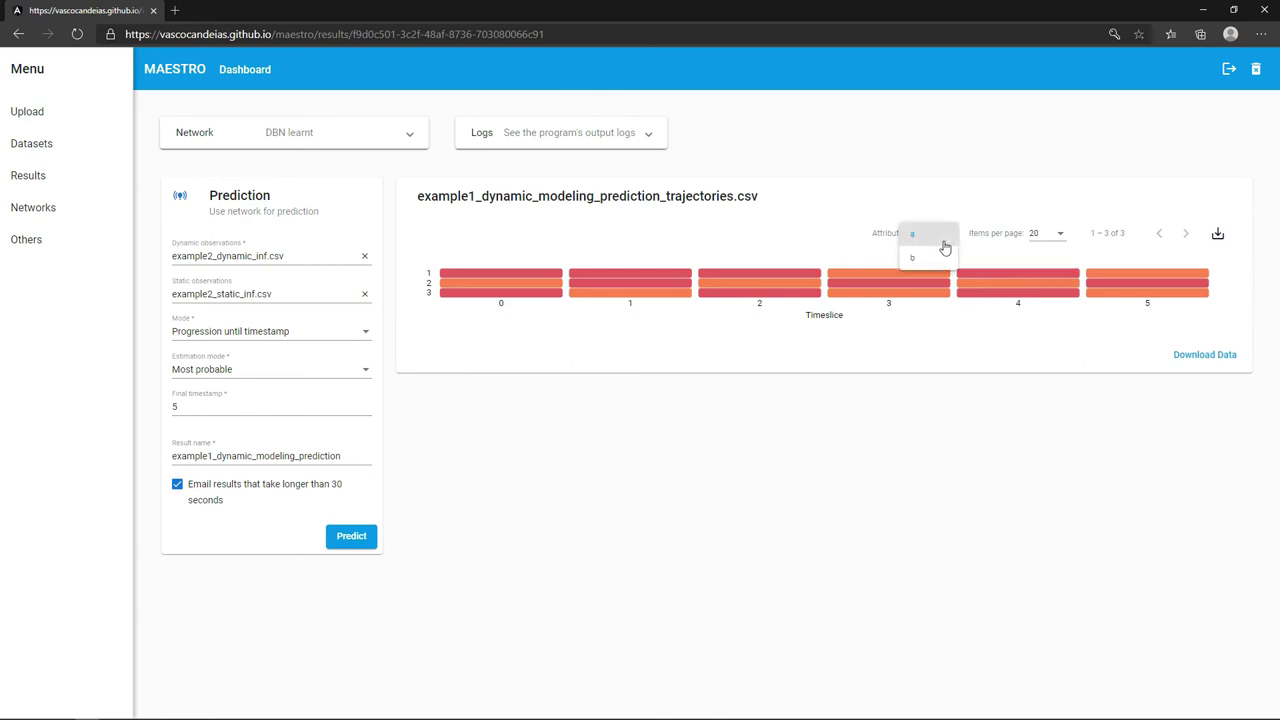
left_click(945, 256)
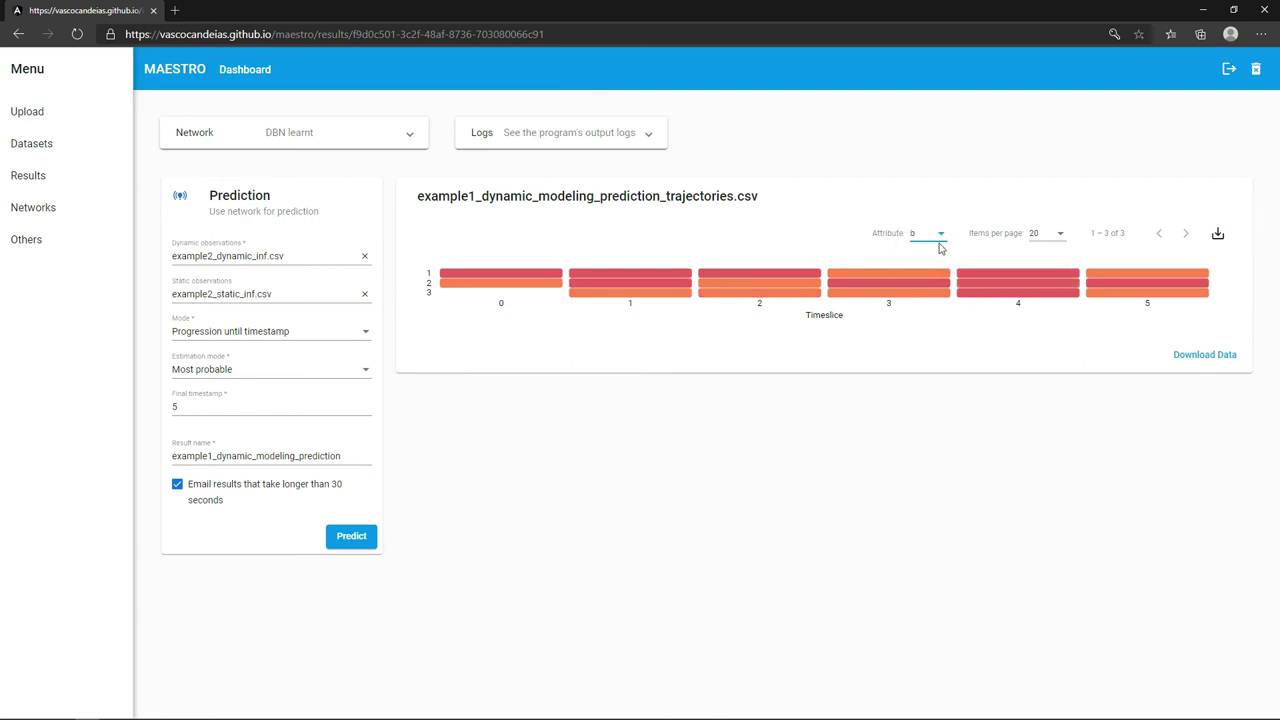
left_click(940, 240)
left_click(924, 219)
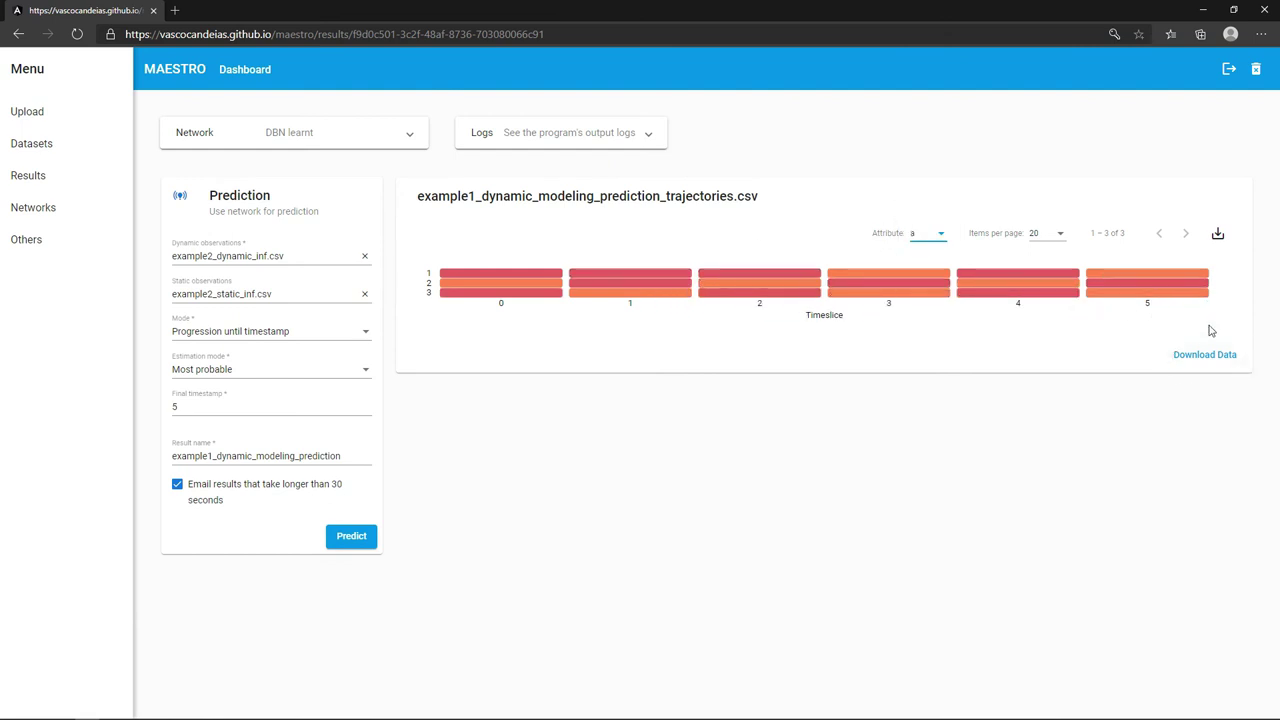
- Download the predicted trajectories as a CSV file, open it to check its contents and close it
left_click(1216, 358)
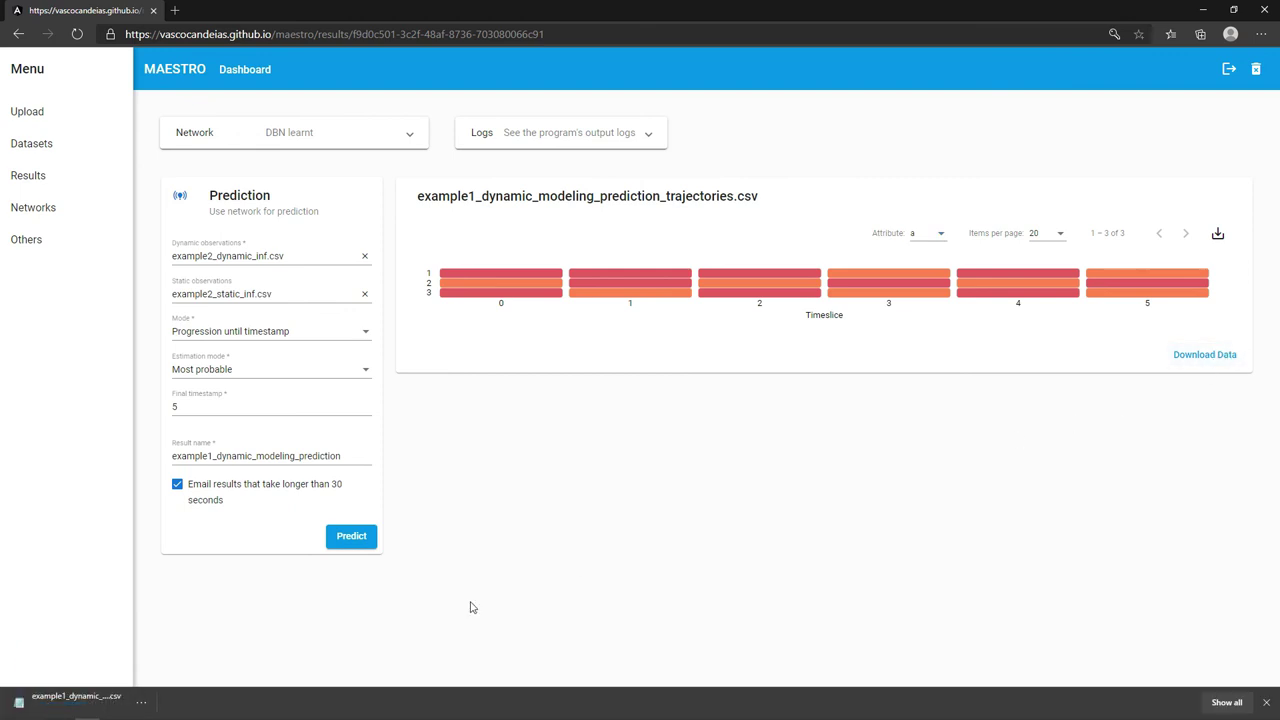
left_click(82, 700)
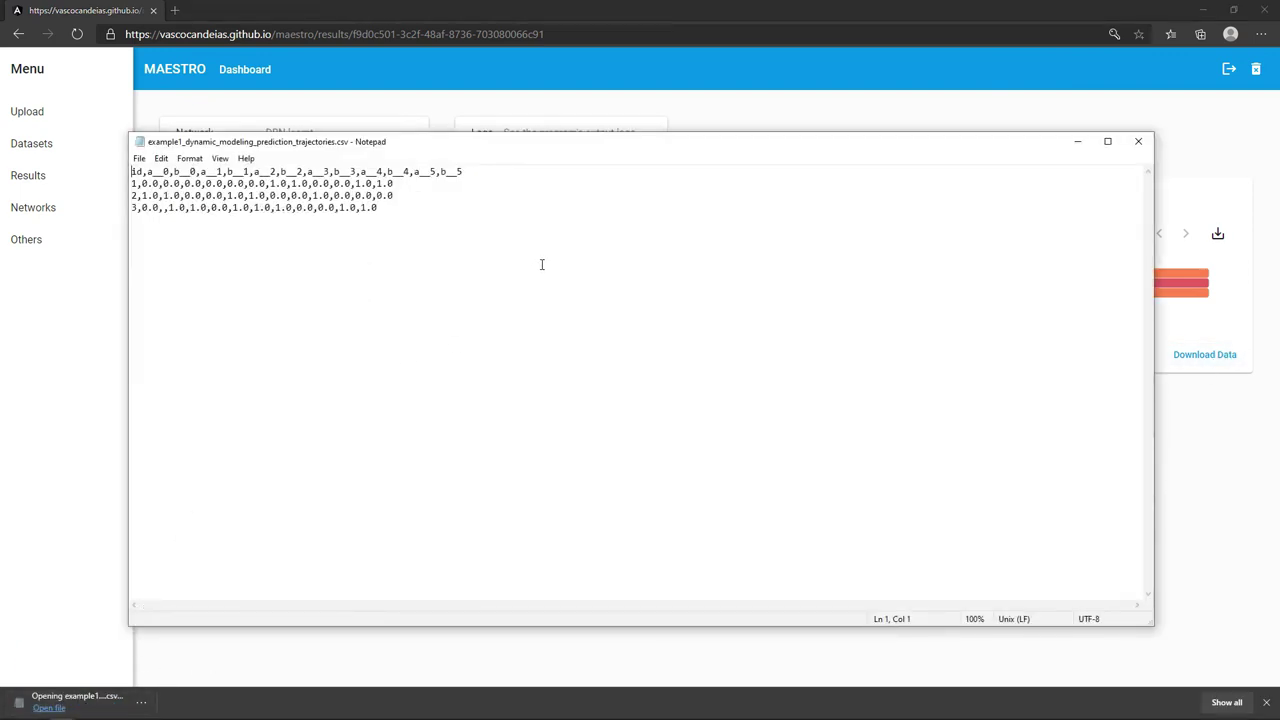
left_click(1138, 141)
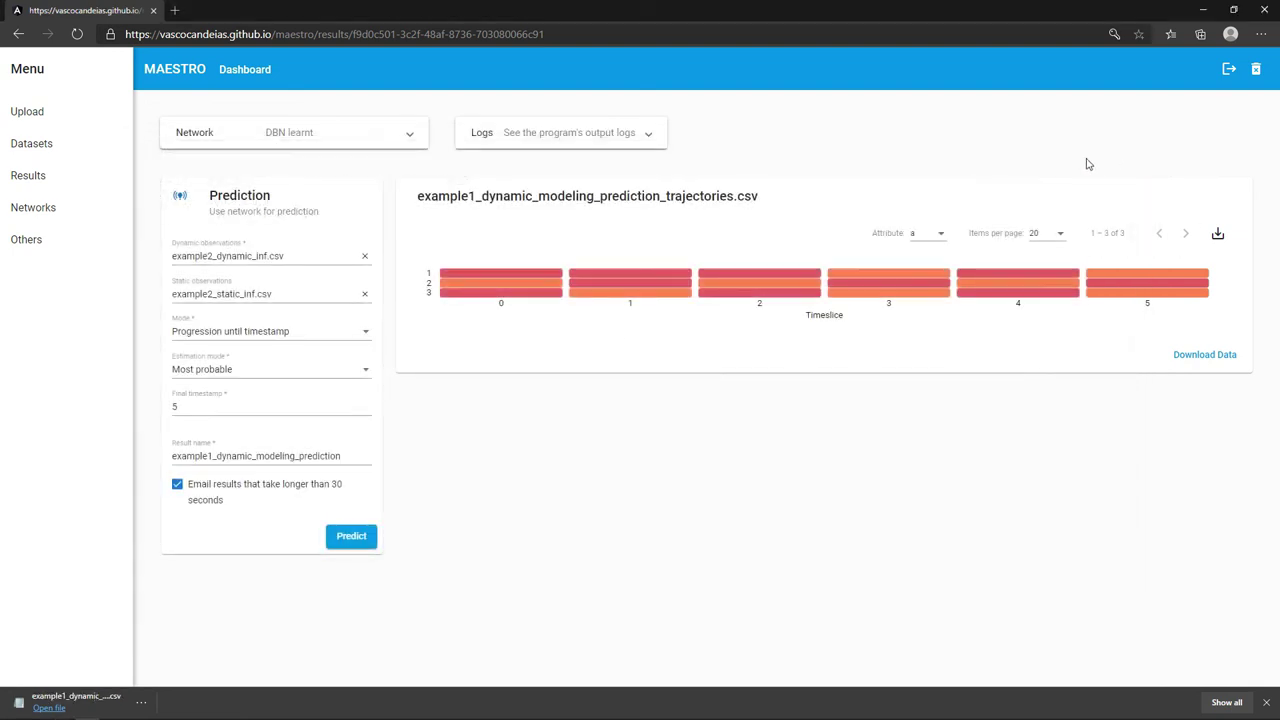
- Open the list of stored data sets
left_click(97, 149)
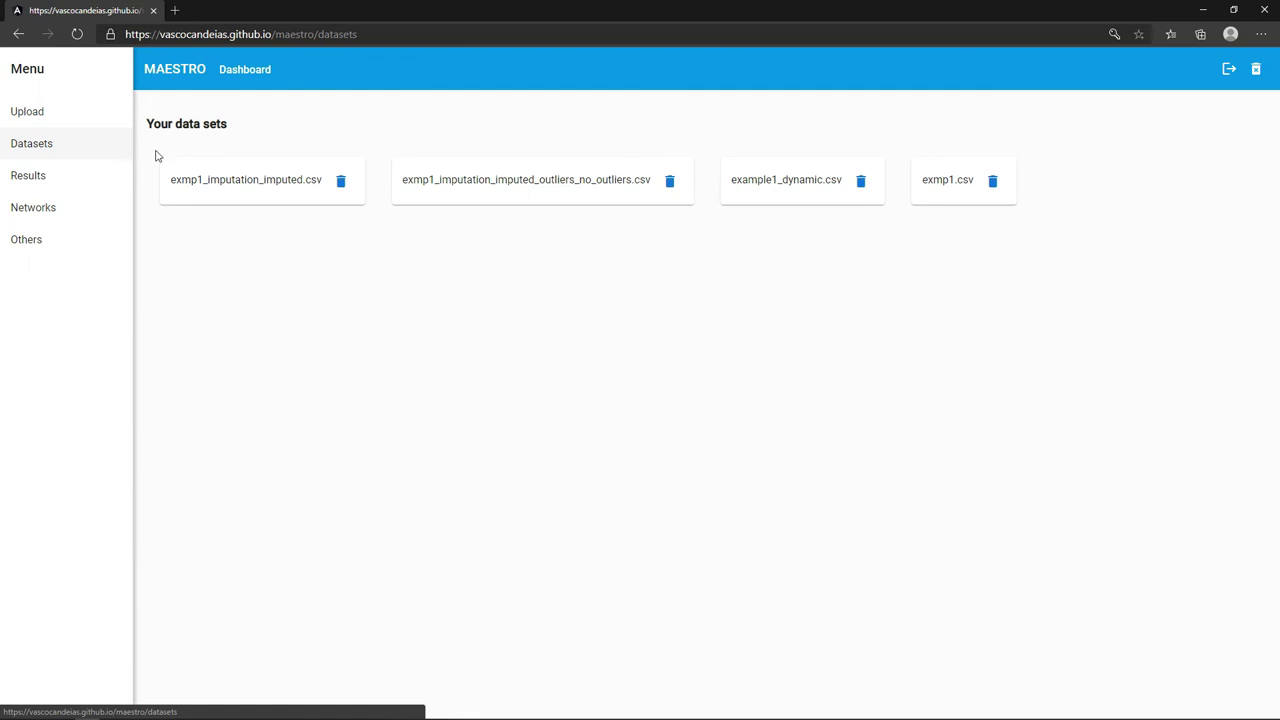
- Delete the exmp1_imputation_imputed.csv data set from the stored data sets
left_click(339, 184)
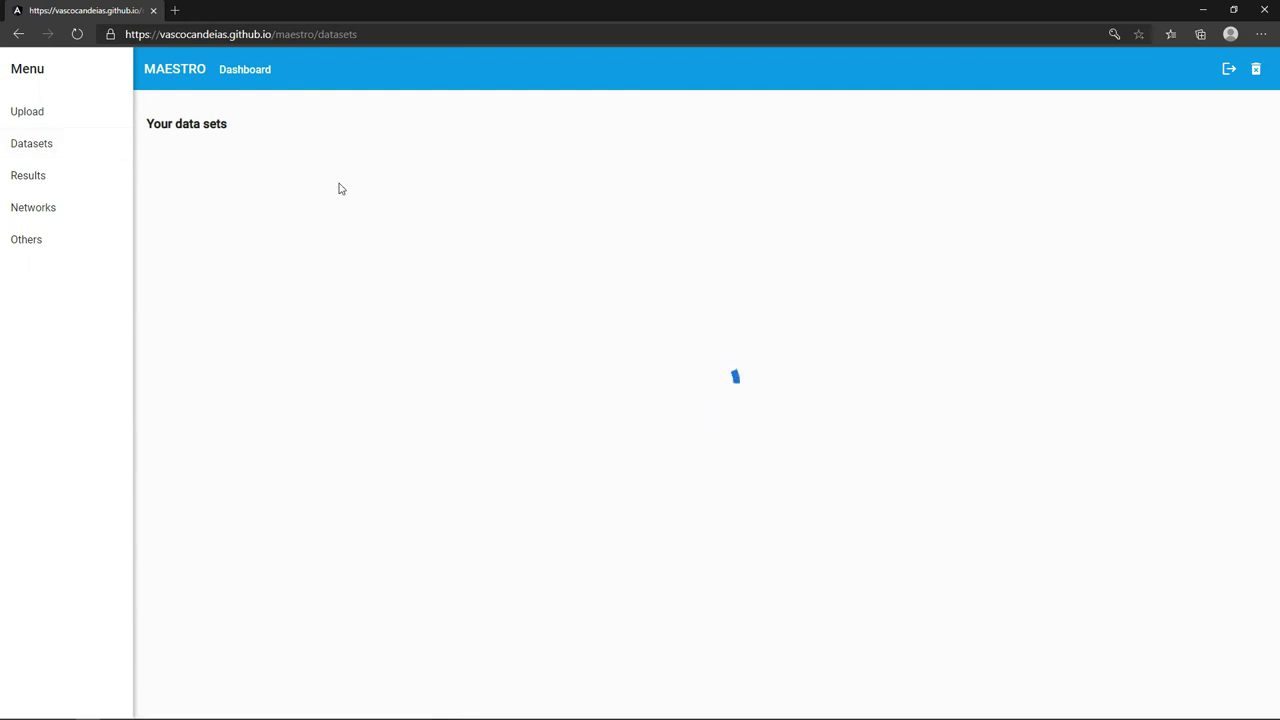
- Delete the exmp1_imputation entry from the stored results, and briefly open the first remaining result before returning to the list
left_click(72, 173)
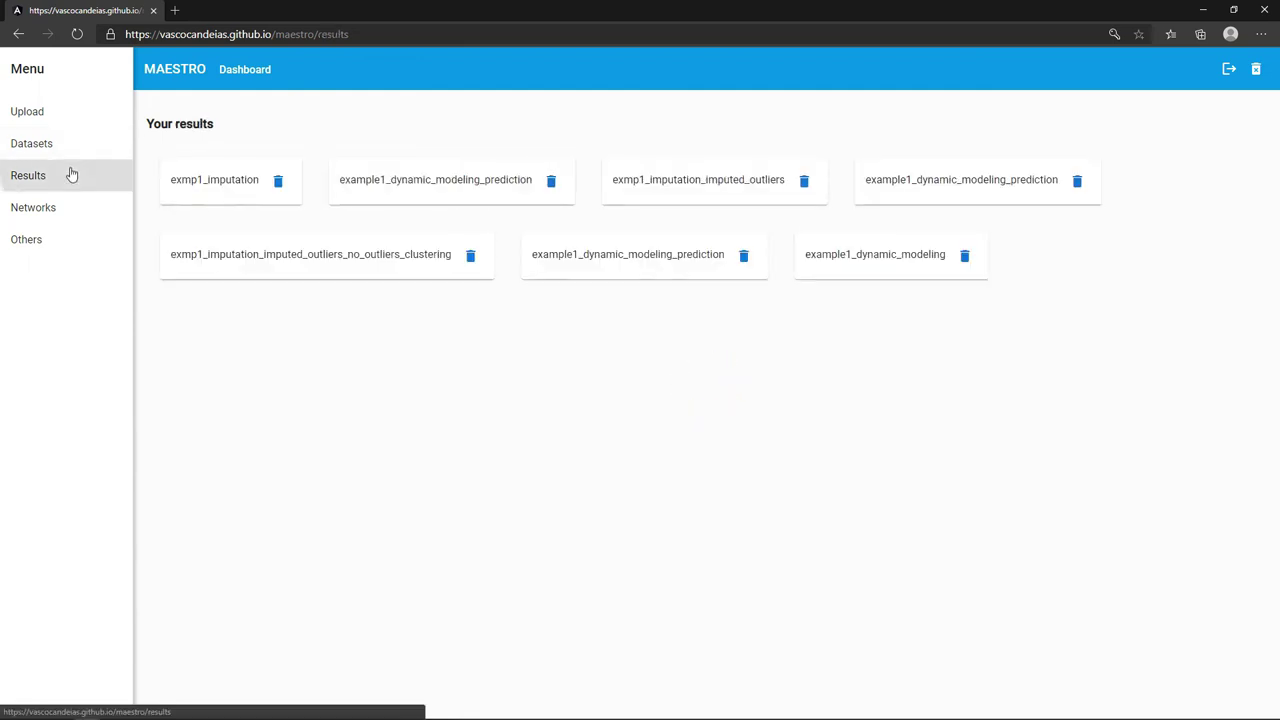
left_click(254, 200)
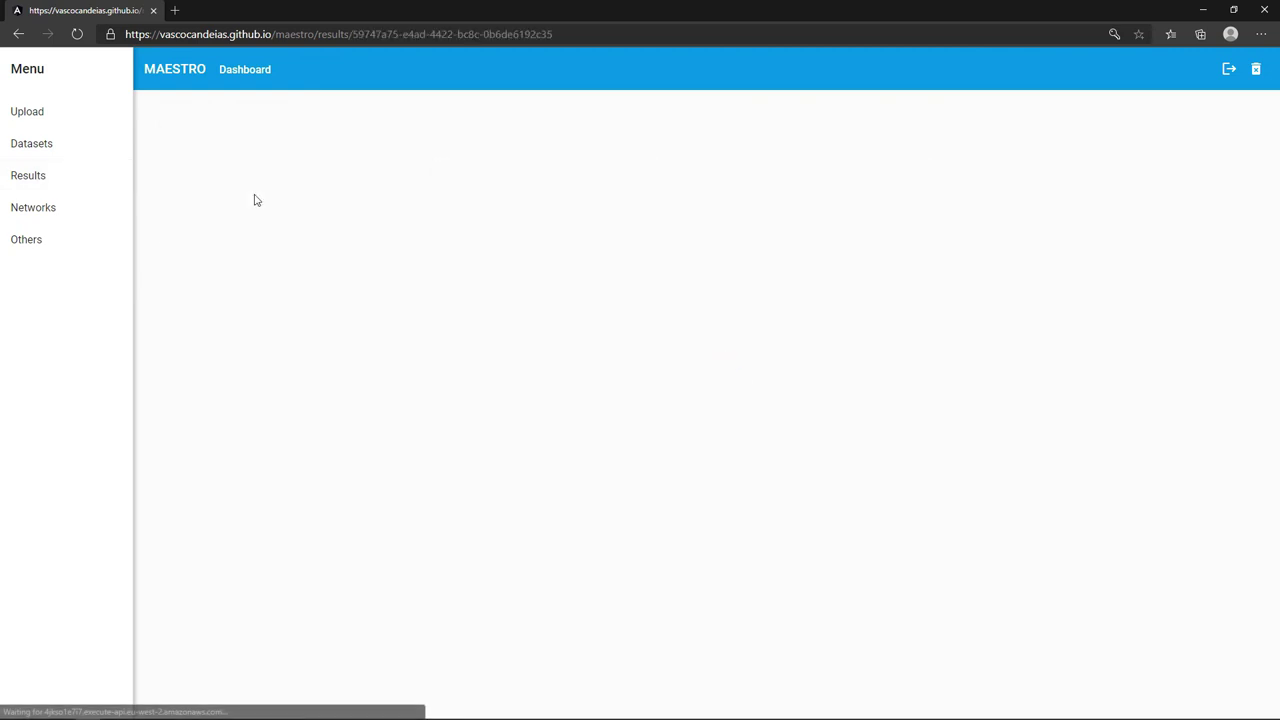
left_click(16, 36)
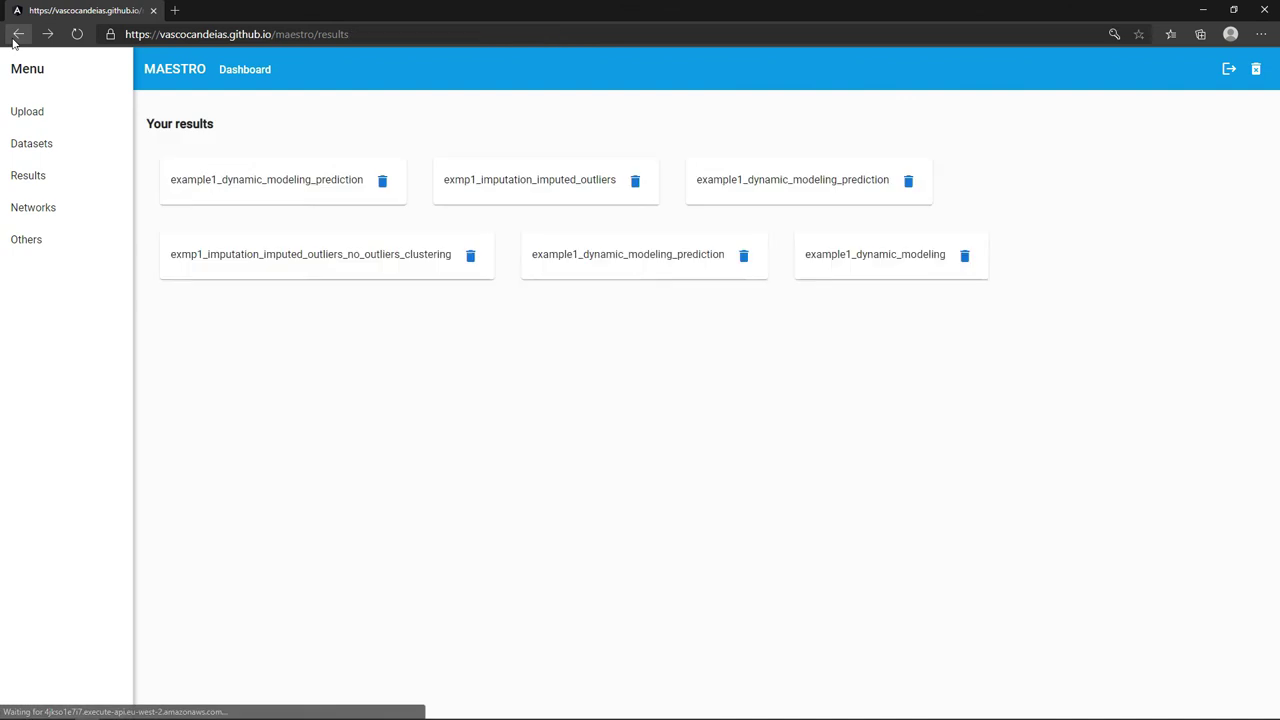
- Review the stored networks and other files, and delete the user account
left_click(67, 209)
left_click(67, 240)
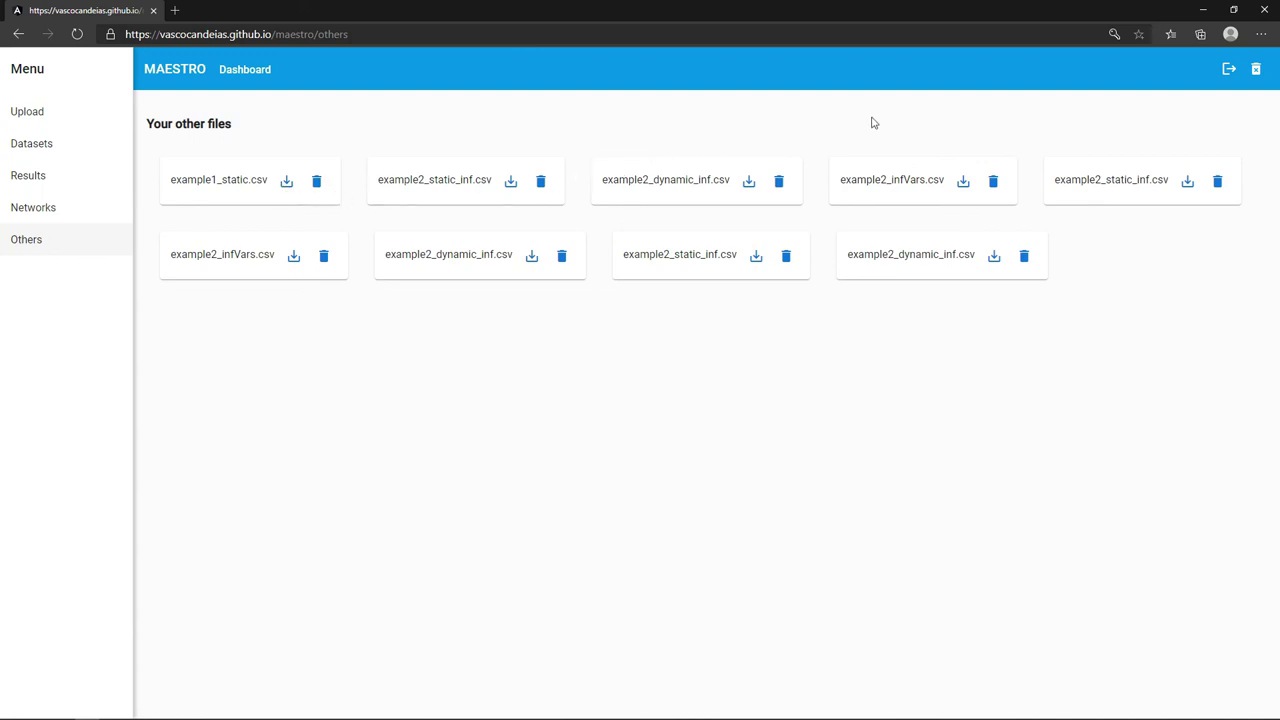
left_click(1256, 72)
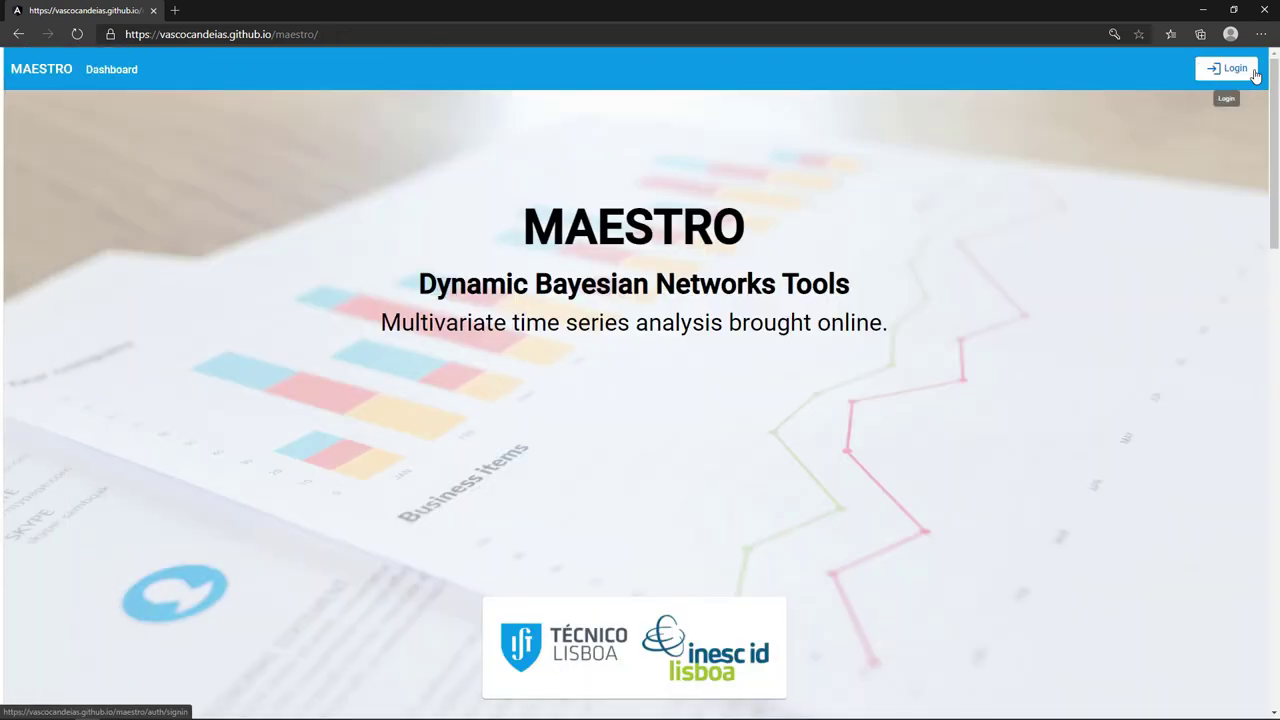